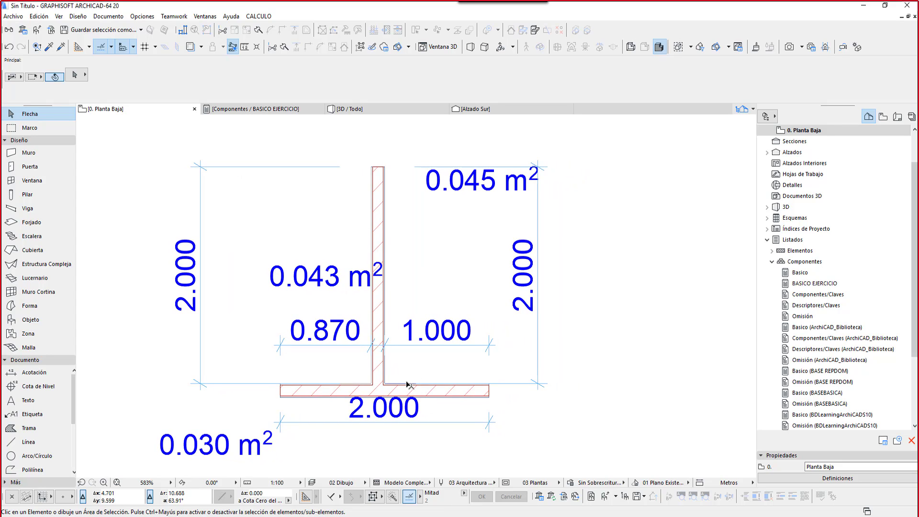
Step: Open the property object V02071V02079.gsm from the embedded library for editing
middle_click_drag(410, 385, 416, 371)
middle_click_drag(416, 312, 403, 323)
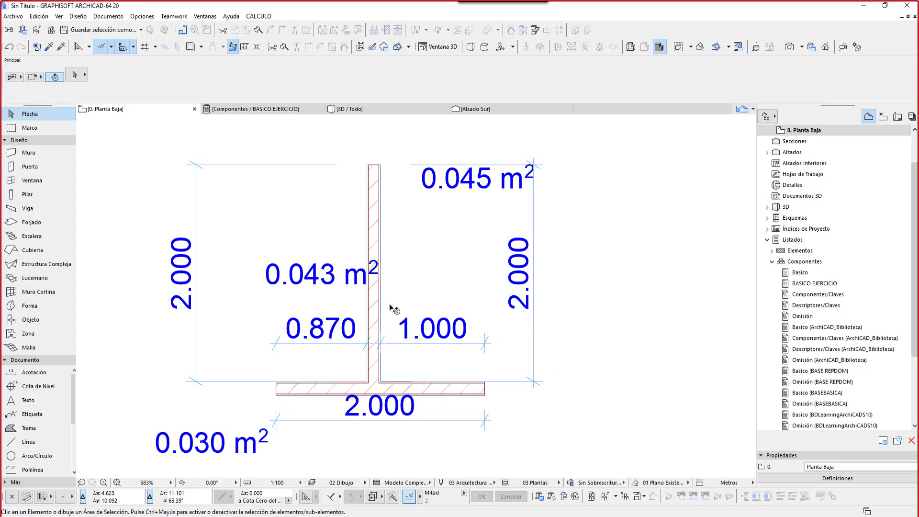
left_click(259, 17)
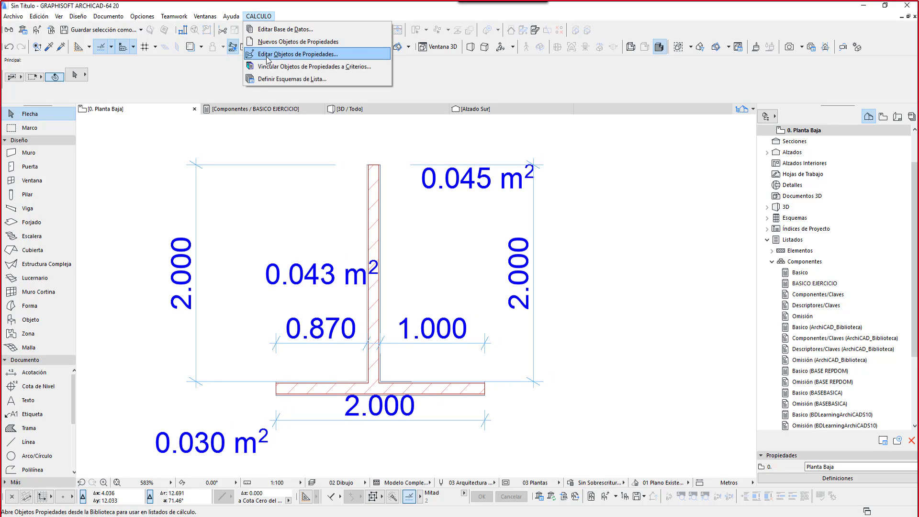
left_click(267, 58)
left_click(525, 179)
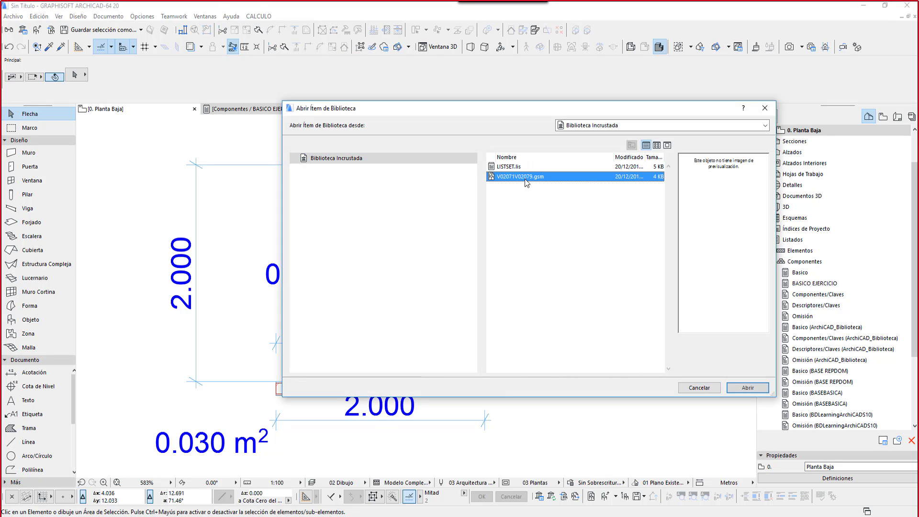
left_click(763, 388)
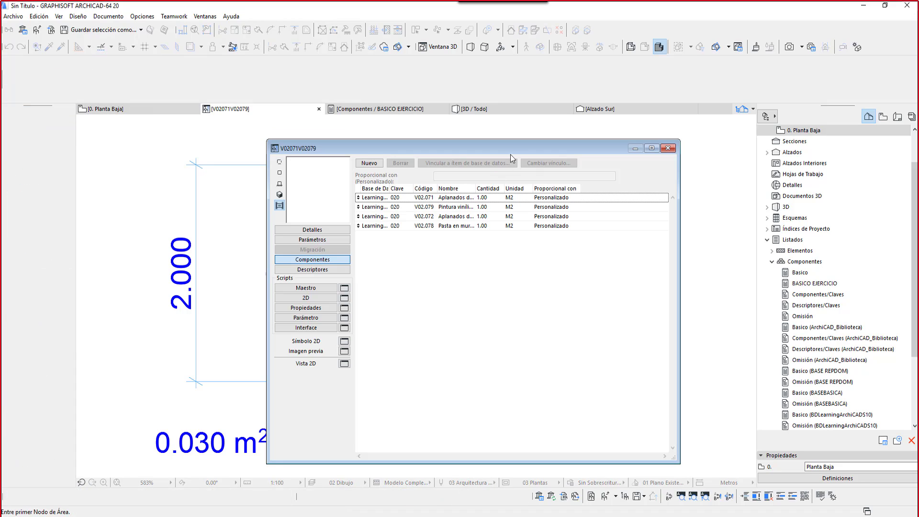
Step: Widen the component Name column and examine the custom proportional formulas of the four existing components
left_click_drag(515, 149, 460, 148)
left_click(423, 194)
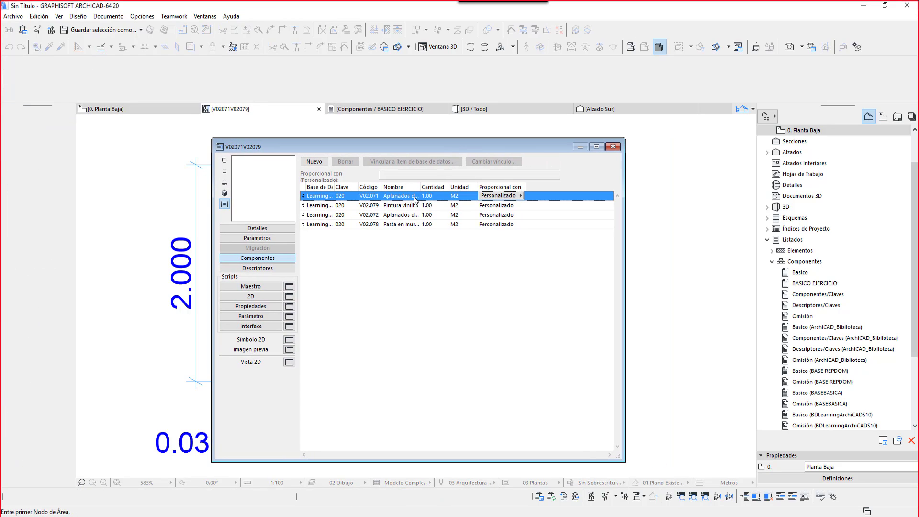
left_click_drag(420, 187, 482, 187)
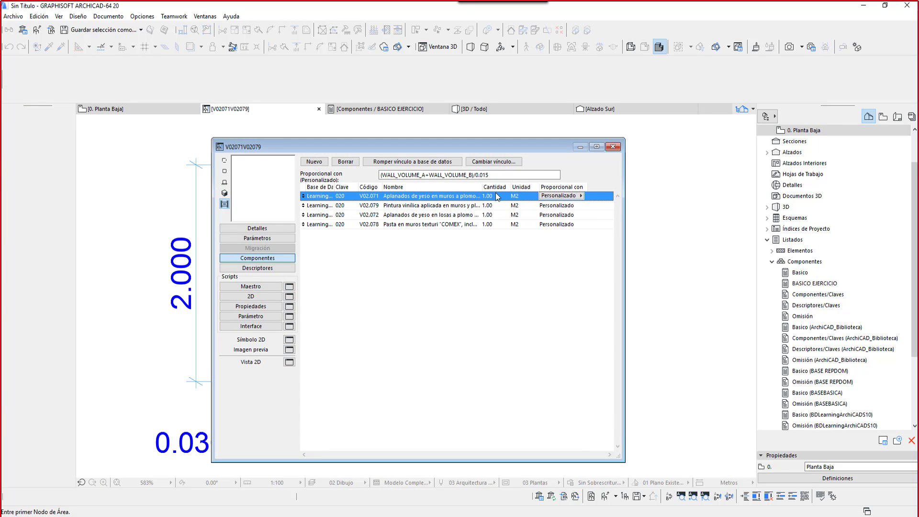
left_click(463, 206)
left_click(463, 214)
left_click(461, 225)
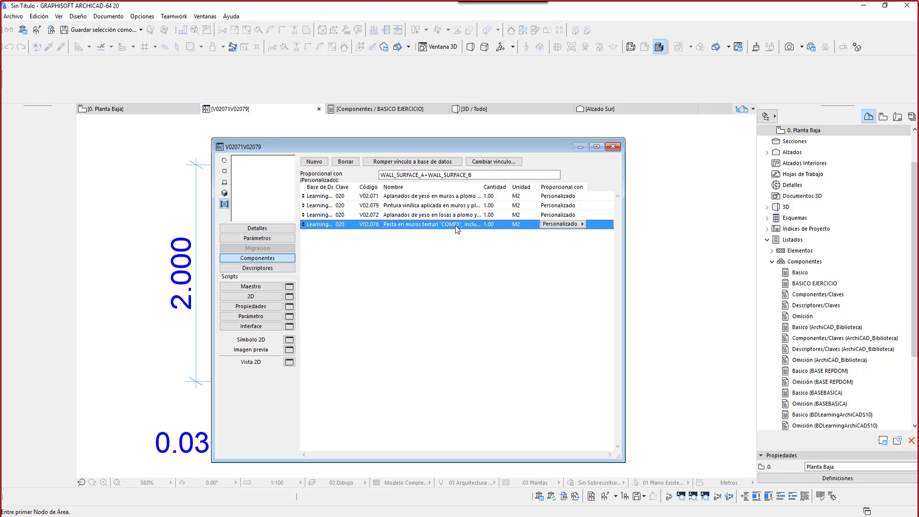
left_click(440, 197)
left_click(428, 225)
Step: Add a new component, start linking it to a database item, and browse the LearningArchiCADVIV components
left_click(318, 164)
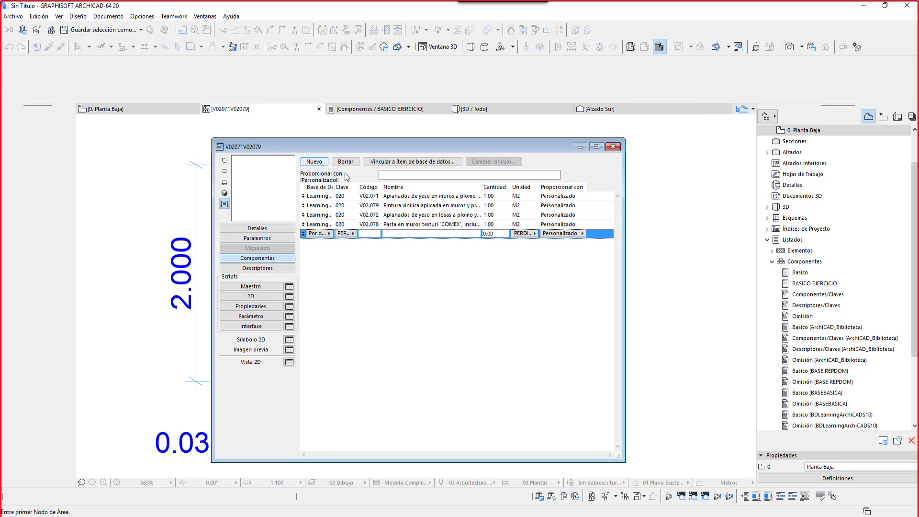
left_click(411, 161)
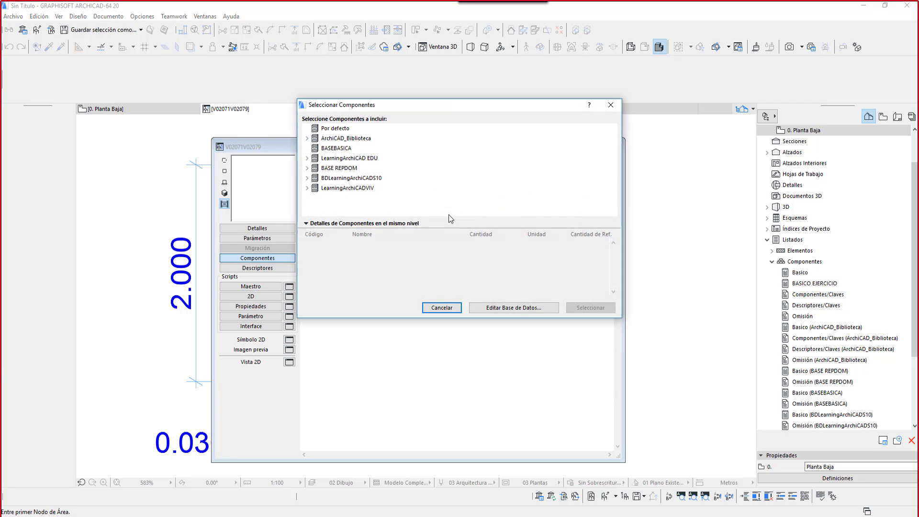
double_click(333, 191)
scroll(335, 196, "down", 3)
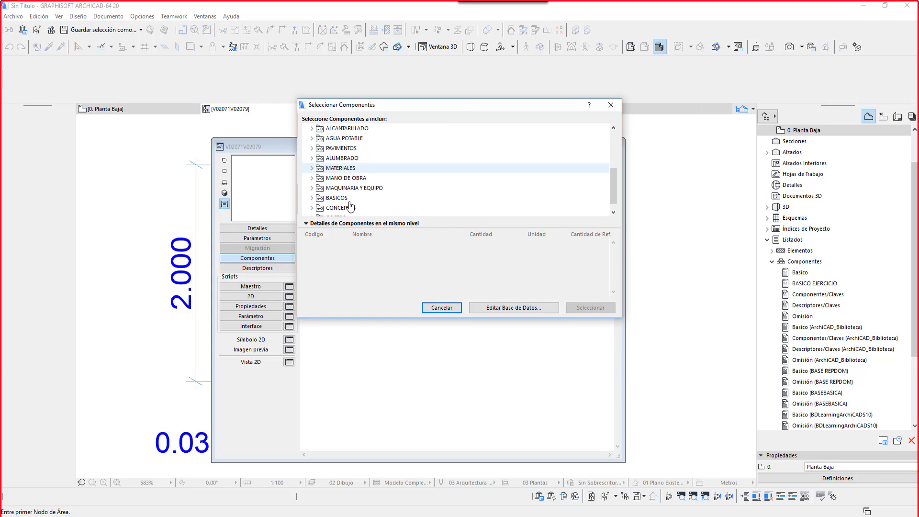
double_click(342, 197)
scroll(574, 159, "down", 1)
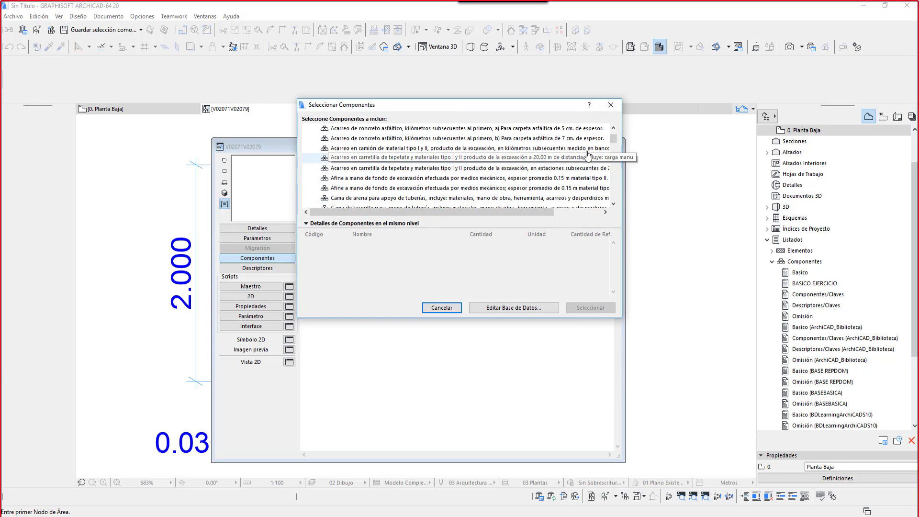
mouse_move(613, 140)
left_mouse_down()
mouse_move(614, 176)
mouse_move(621, 155)
left_mouse_up()
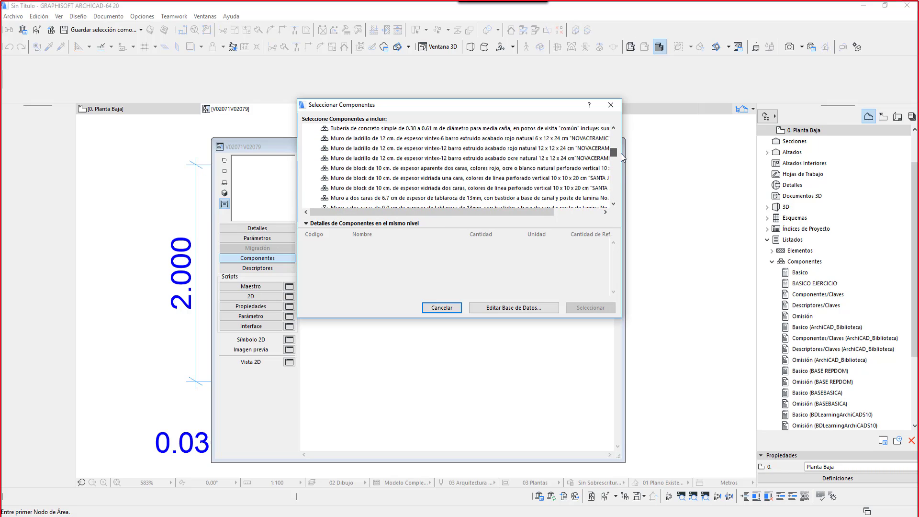
Step: Link the new component to V02.075, the "Recubrimiento de azulejo de nueve cuadros" tile covering
left_click(431, 147)
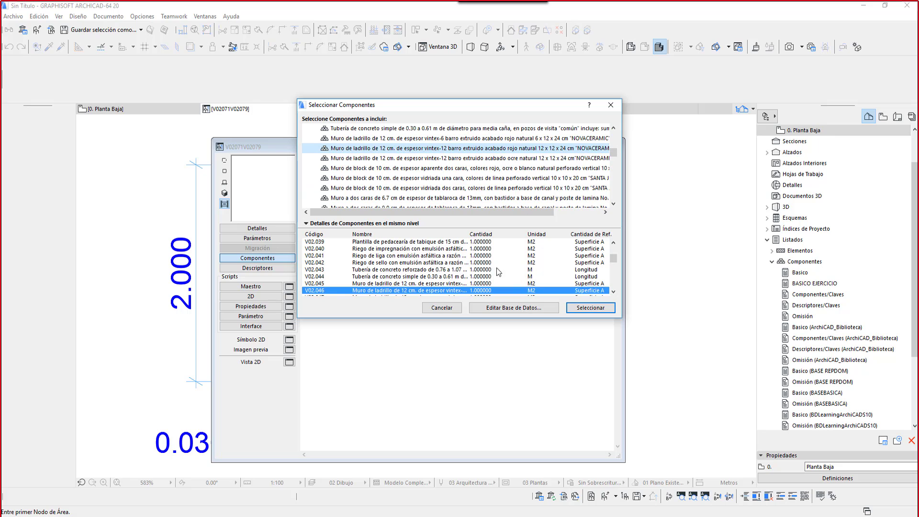
scroll(426, 271, "down", 7)
scroll(426, 272, "down", 3)
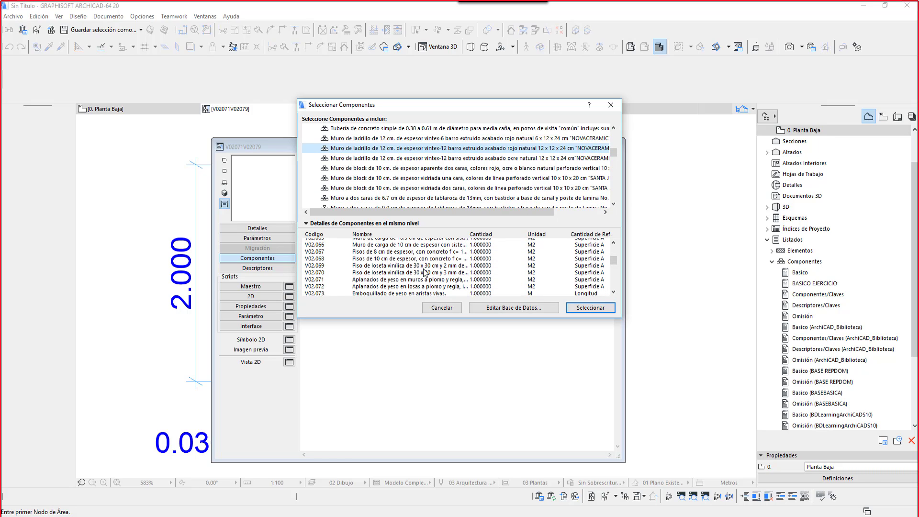
left_click(387, 277)
scroll(387, 282, "down", 1)
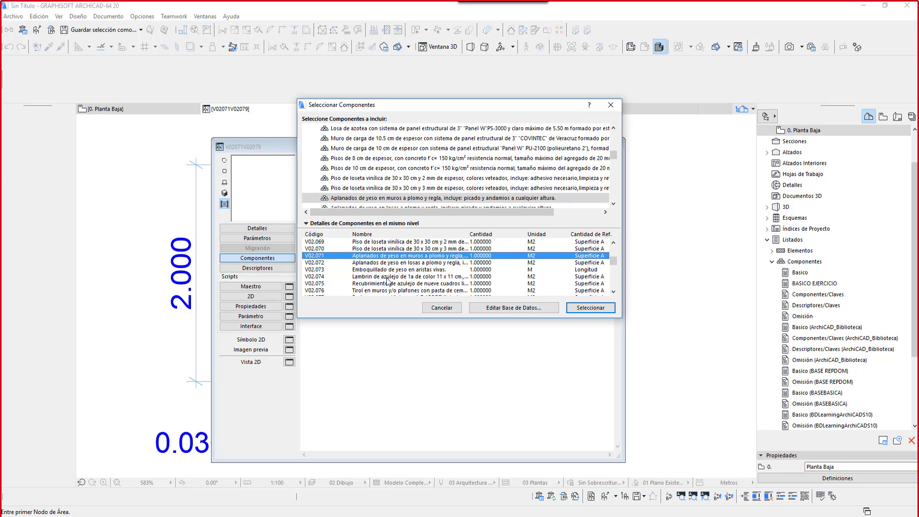
left_click(361, 285)
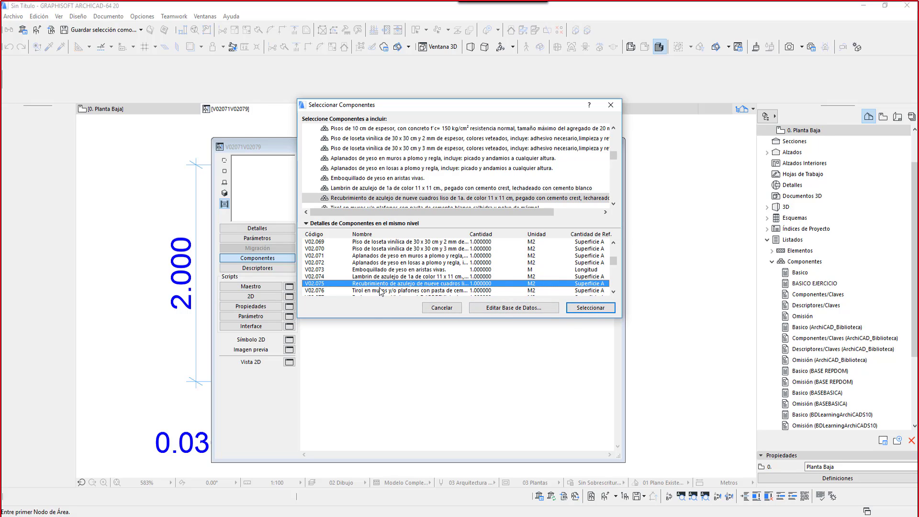
left_click(593, 308)
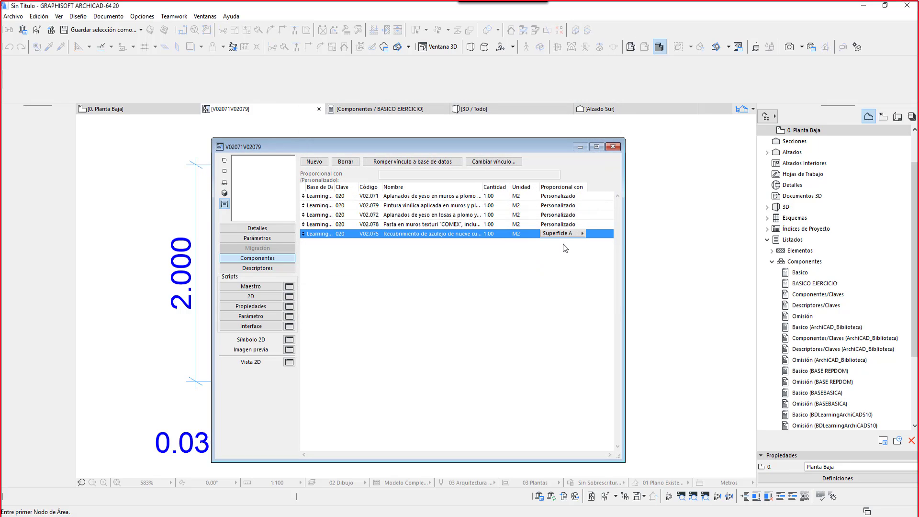
Step: Examine the proportional quantity options for the V02.075 tile component against the wall plan, keeping Superficie A
left_click(573, 235)
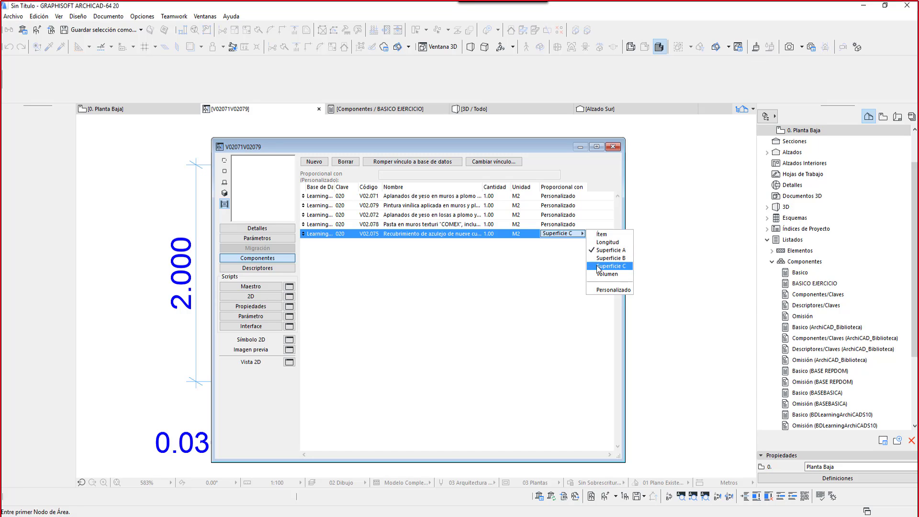
left_click(570, 233)
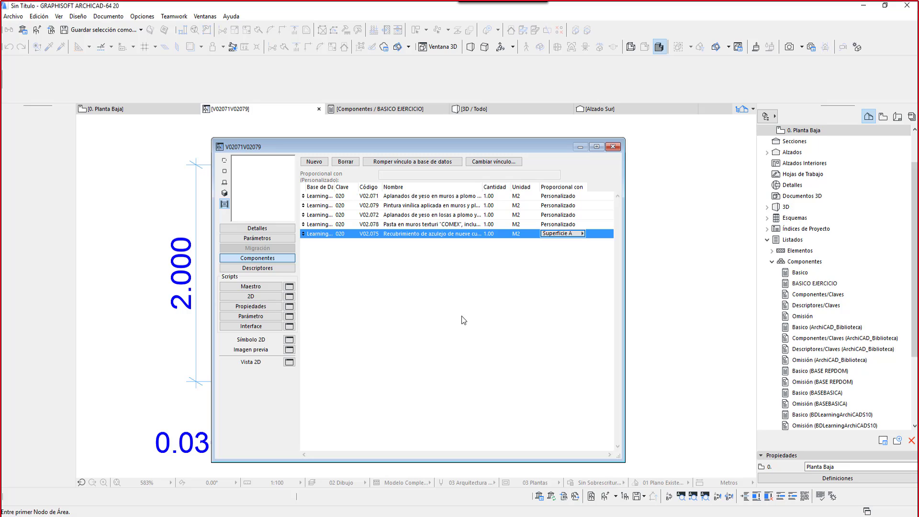
left_click(560, 236)
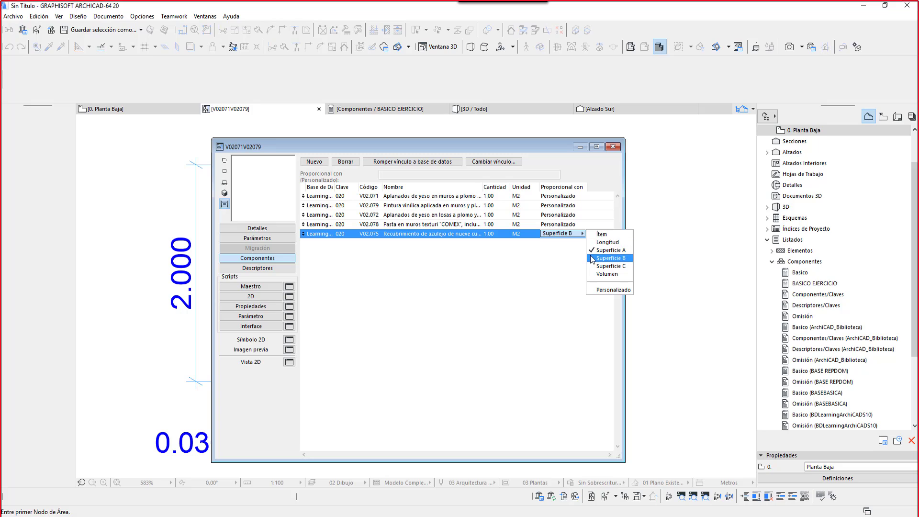
left_click(623, 251)
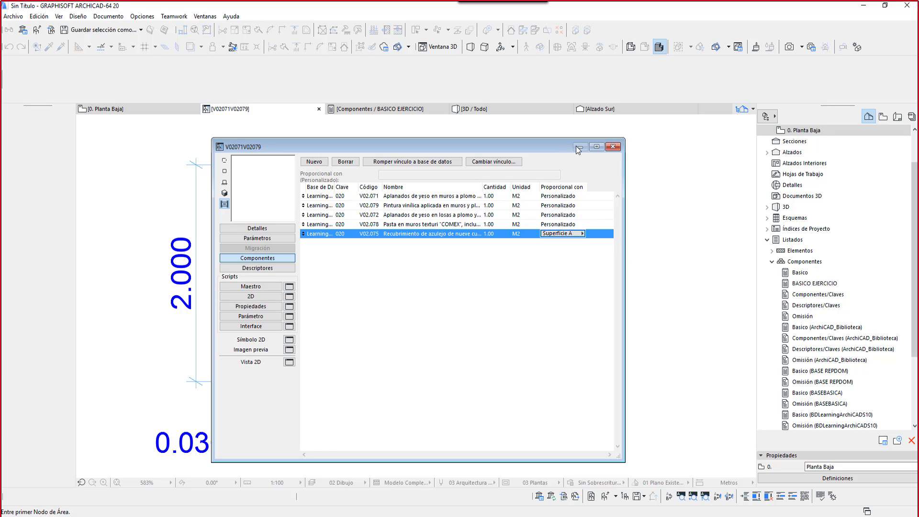
left_click_drag(541, 151, 507, 445)
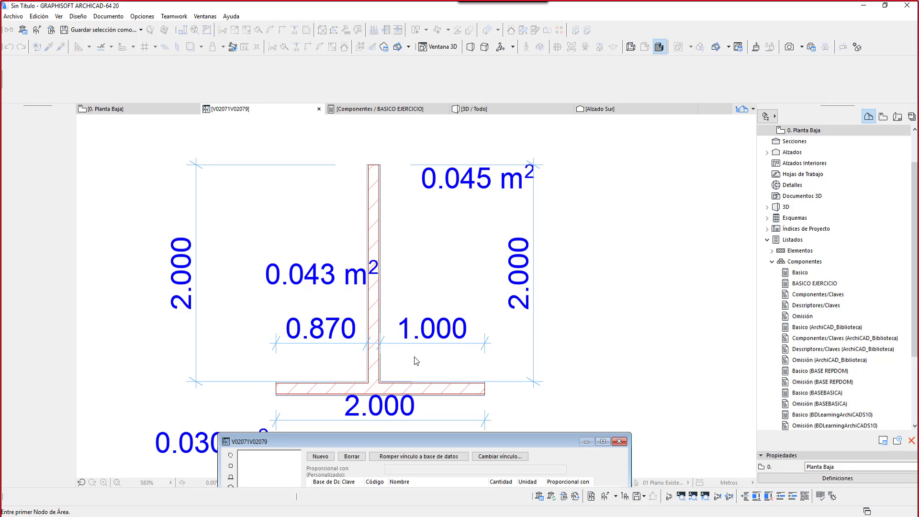
mouse_move(449, 441)
left_mouse_down()
mouse_move(463, 140)
mouse_move(450, 142)
left_mouse_up()
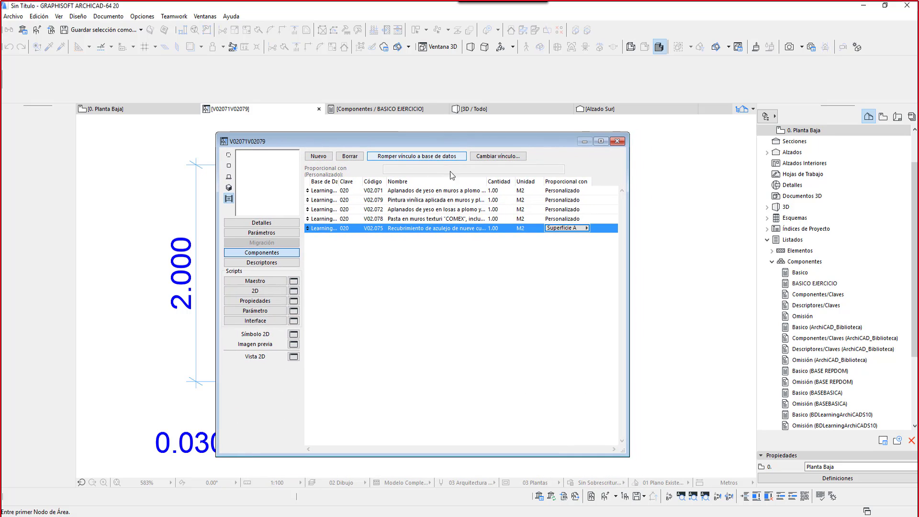
Step: Make the V02.075 tile component's quantity proportional to a custom expression (Personalizado)
left_click(556, 228)
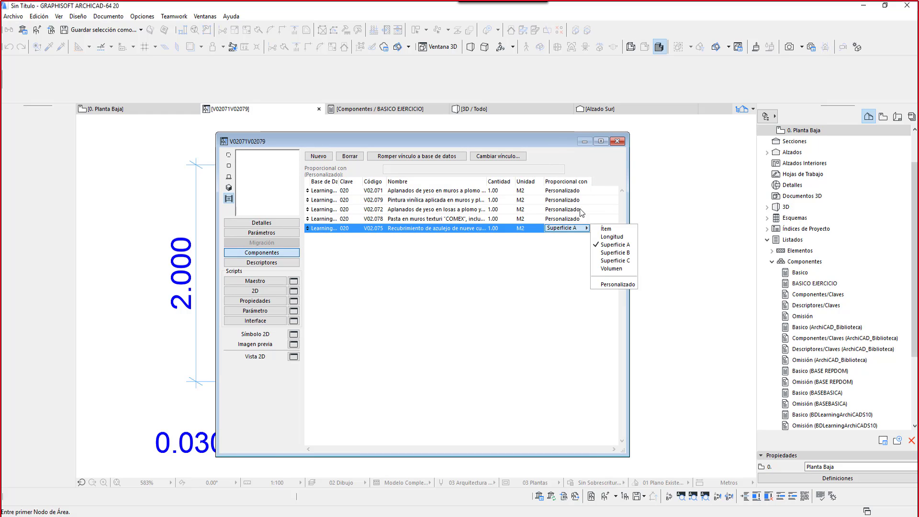
left_click(607, 285)
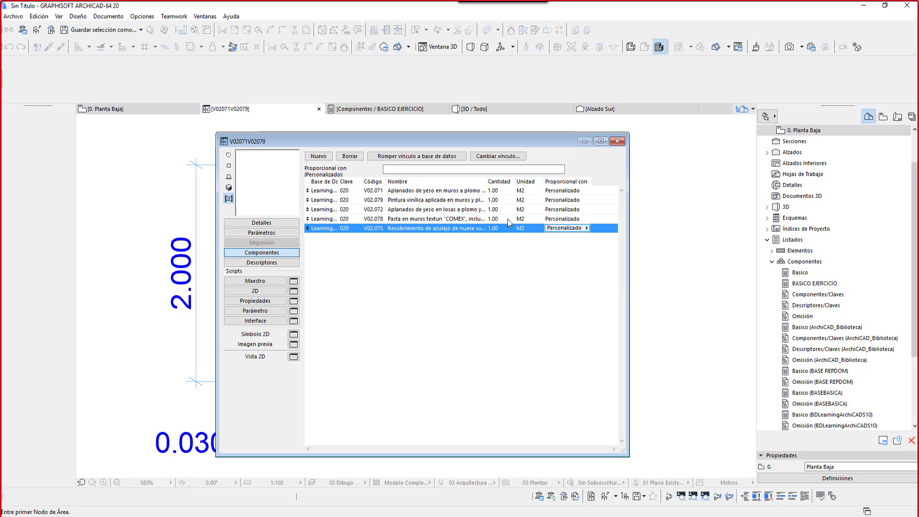
left_click(388, 170)
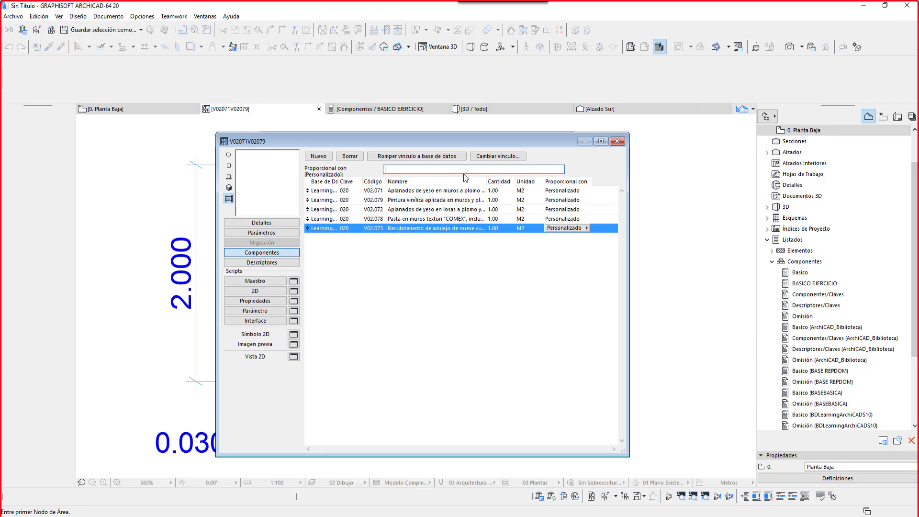
left_click(408, 172)
Step: Add a new parameter to the property object with the variable name ESPEA
left_click(291, 231)
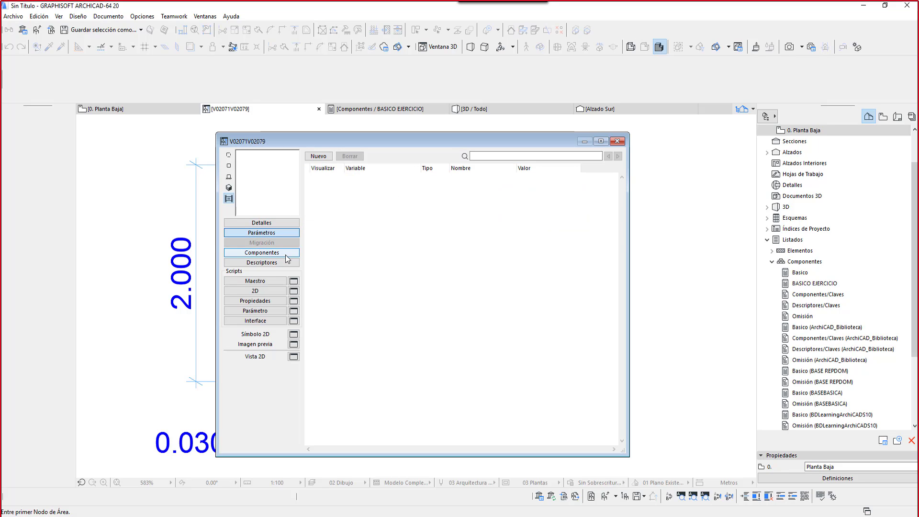
left_click(318, 156)
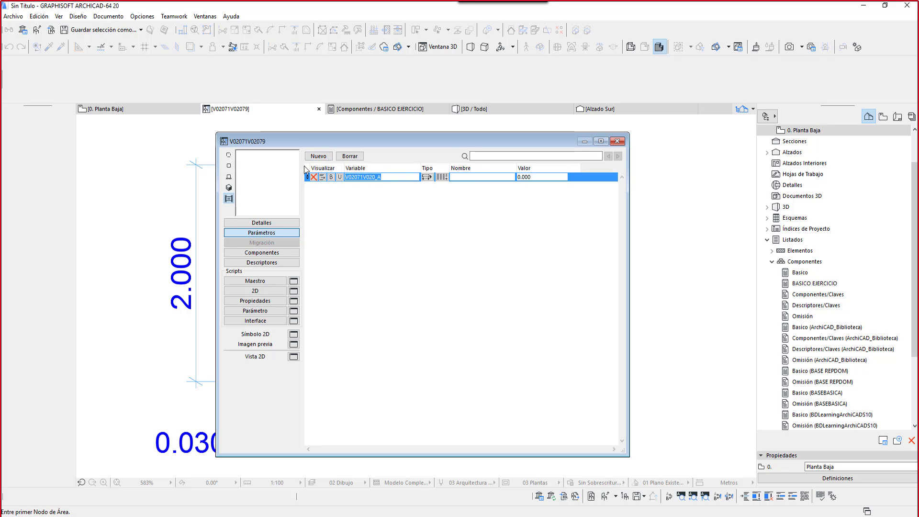
type("espe")
key("BackSpace")
key("BackSpace")
key("BackSpace")
key("BackSpace")
type("ESPEA")
Step: Set the ESPEA parameter's type to real number, its name to ESPESOR and its value to 0.10
left_click(427, 177)
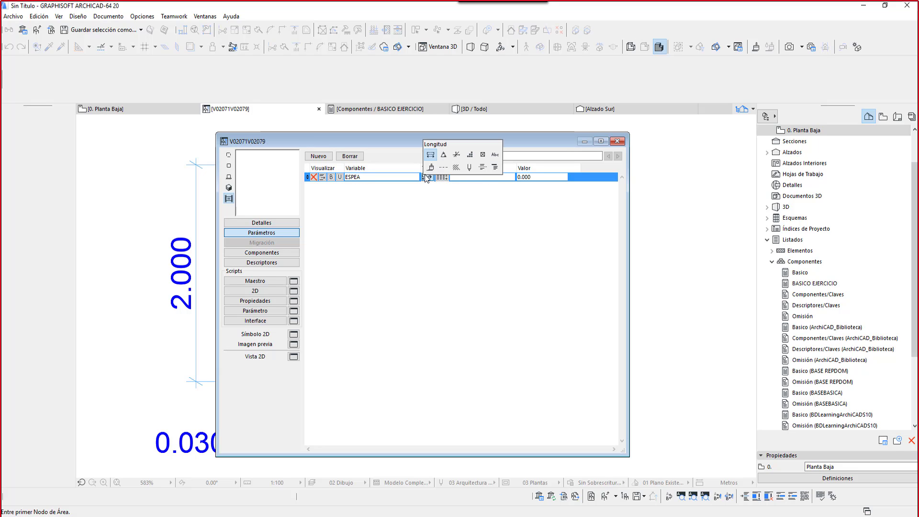
left_click(456, 154)
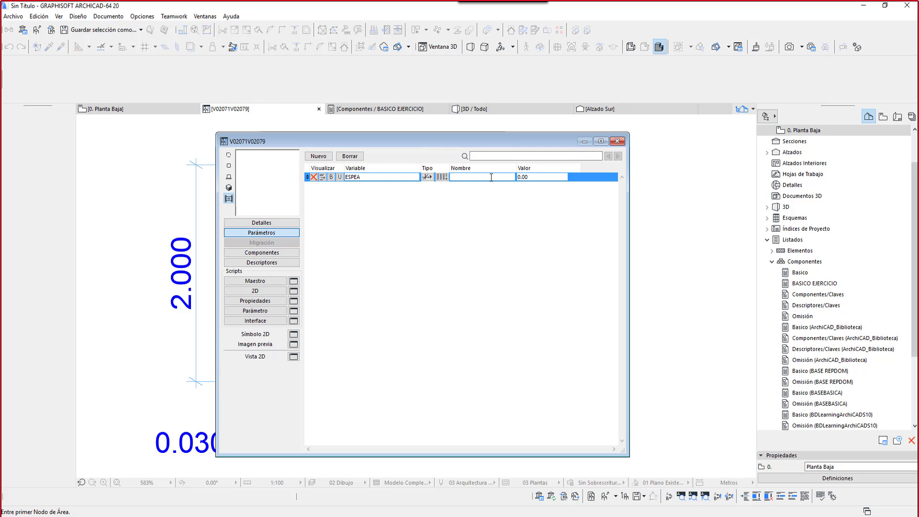
left_click(491, 177)
type("ESPESOR")
double_click(547, 177)
type("0.10")
Step: Try ESPEA as the V02.075 component's custom proportional expression, clearing the entry again
left_click(262, 254)
left_click(415, 168)
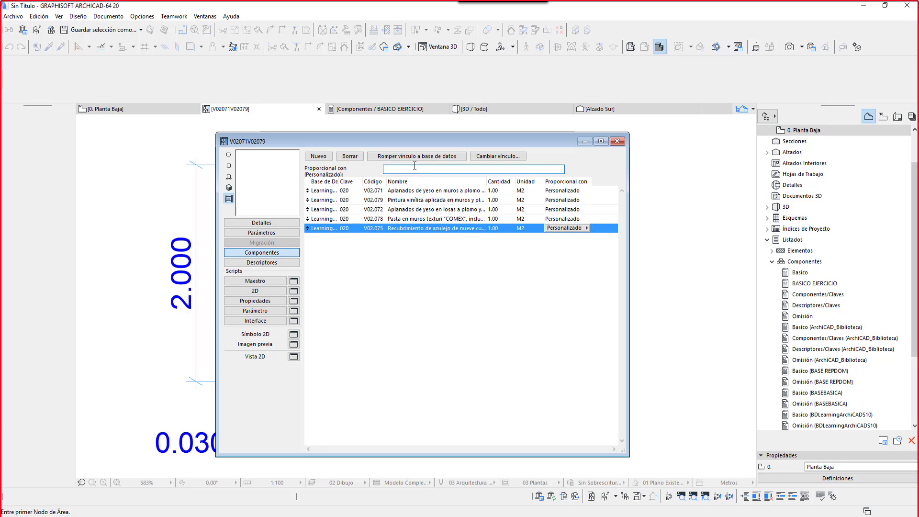
type("ESPEA")
double_click(393, 169)
left_click(406, 170)
left_click_drag(406, 171, 369, 176)
key("Delete")
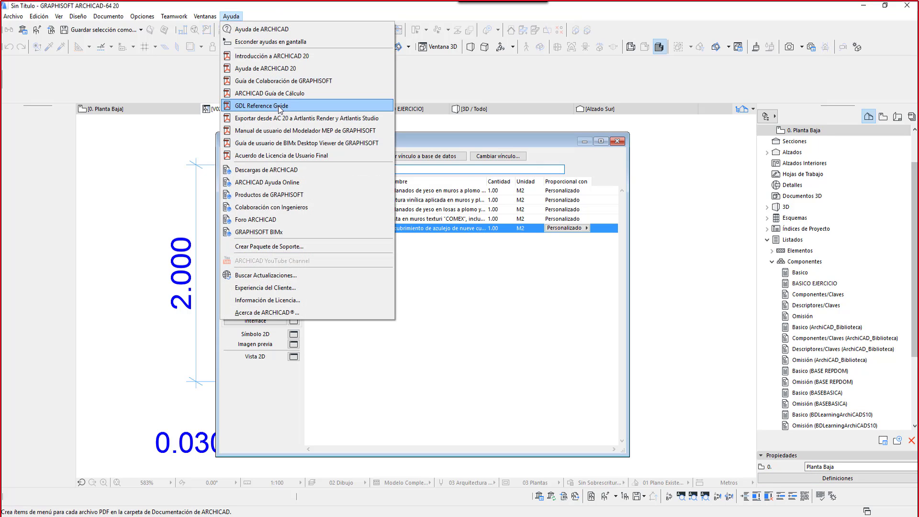
Step: Open the GDL Reference Guide full screen and examine the wall parameters for listing on page 332
left_click(288, 106)
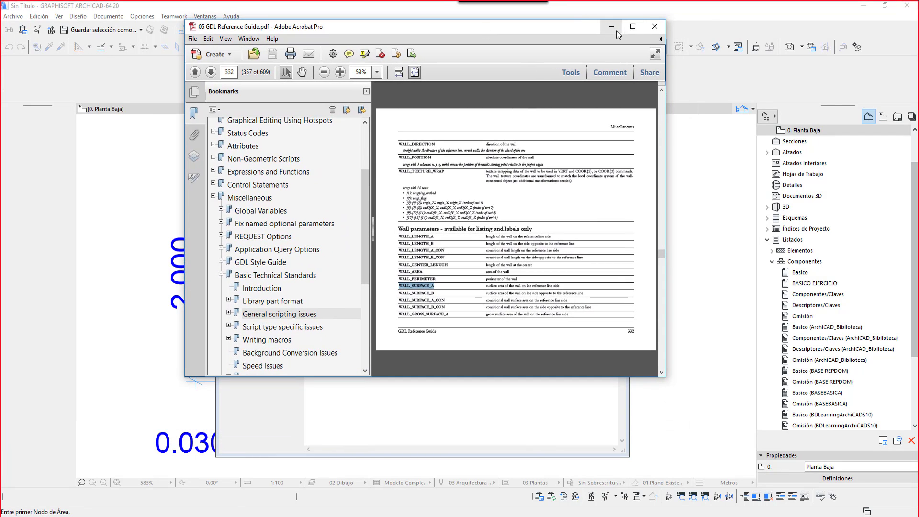
left_click(633, 28)
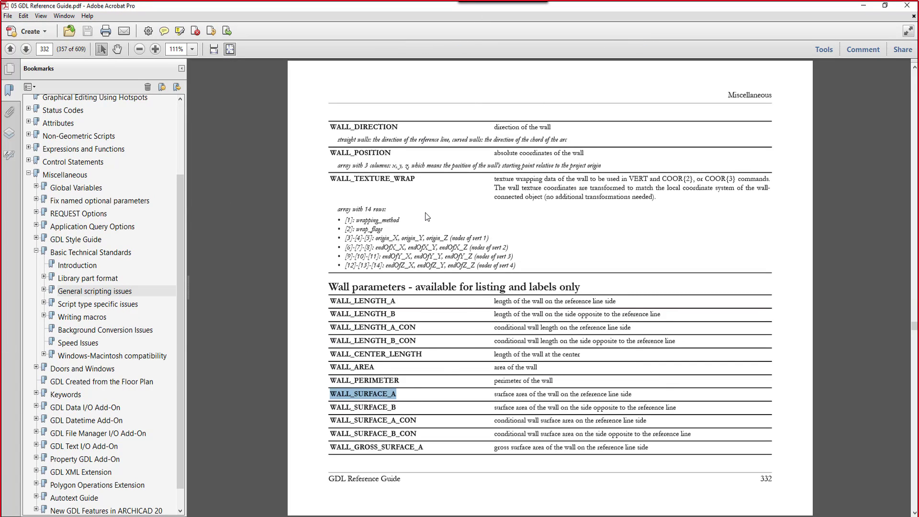
double_click(765, 478)
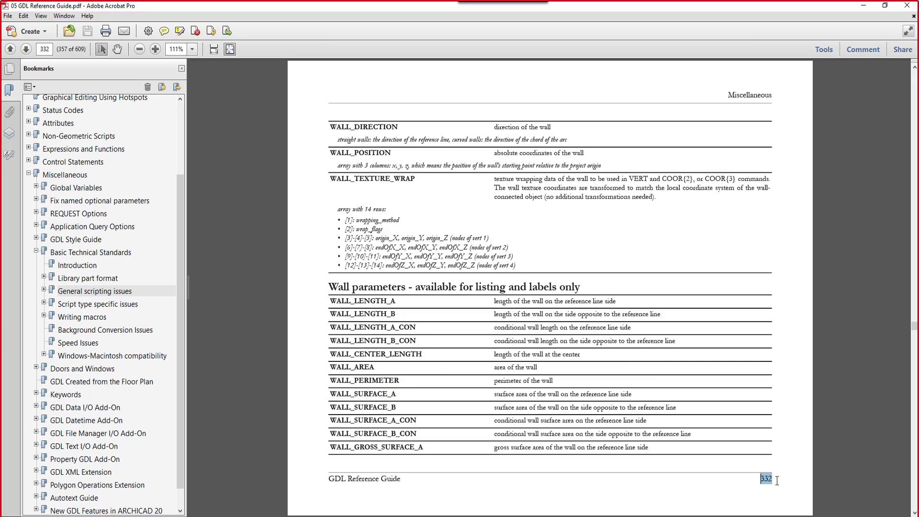
Step: Examine the WALL_LENGTH_A, WALL_SURFACE_A and WALL_SURFACE_B entries in the wall parameters list on page 332
left_click(368, 322)
left_click_drag(329, 287, 406, 287)
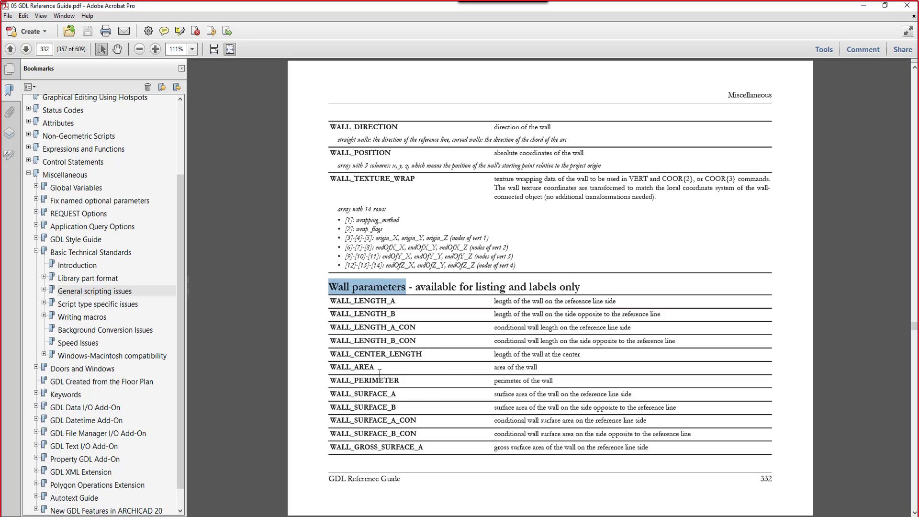
scroll(380, 372, "down", 1)
scroll(392, 347, "up", 1)
left_click_drag(331, 300, 398, 297)
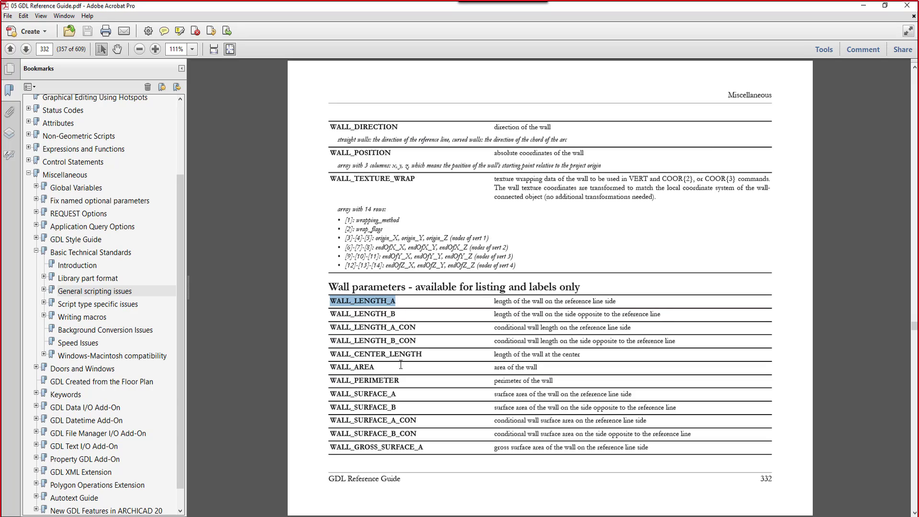
left_click_drag(333, 397, 396, 394)
left_click_drag(330, 408, 397, 406)
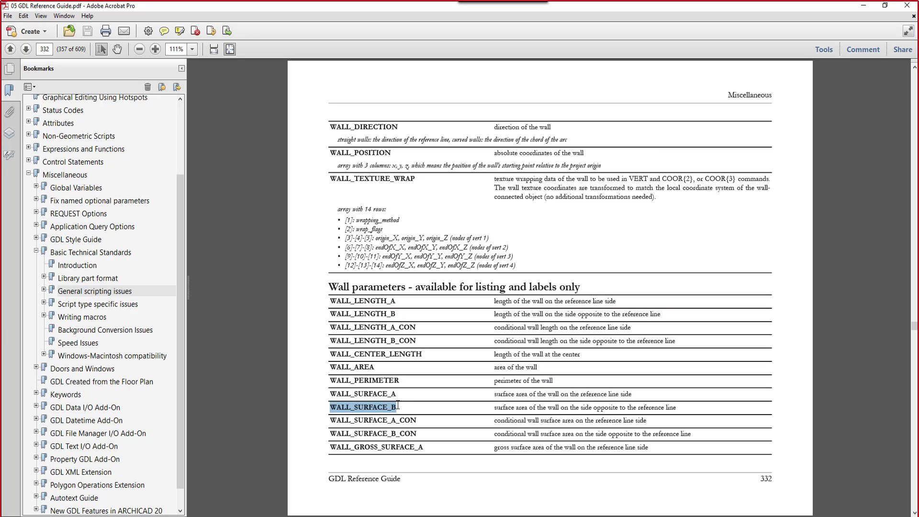
left_click_drag(330, 395, 398, 395)
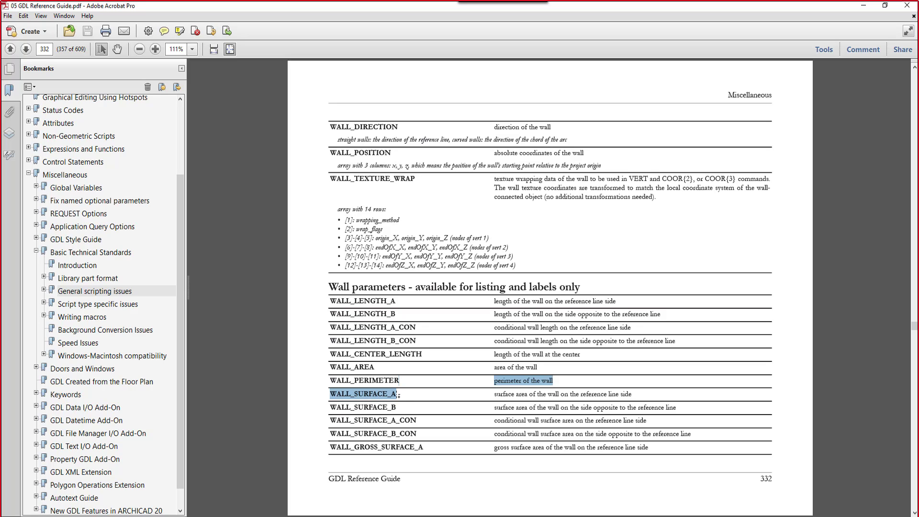
left_click(400, 407)
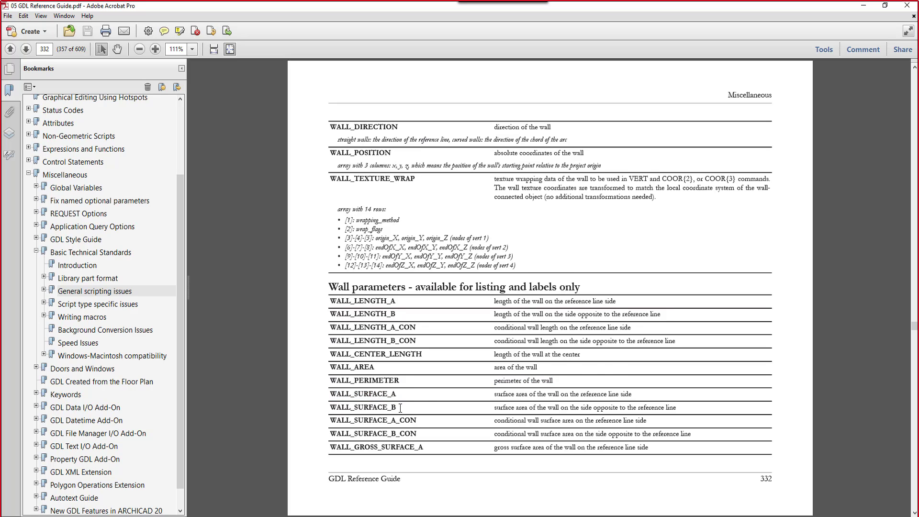
Step: Examine the WALL_VOLUME_A and WALL_VOLUME_B entries on page 333 of the guide, then return to ARCHICAD
scroll(400, 408, "down", 2)
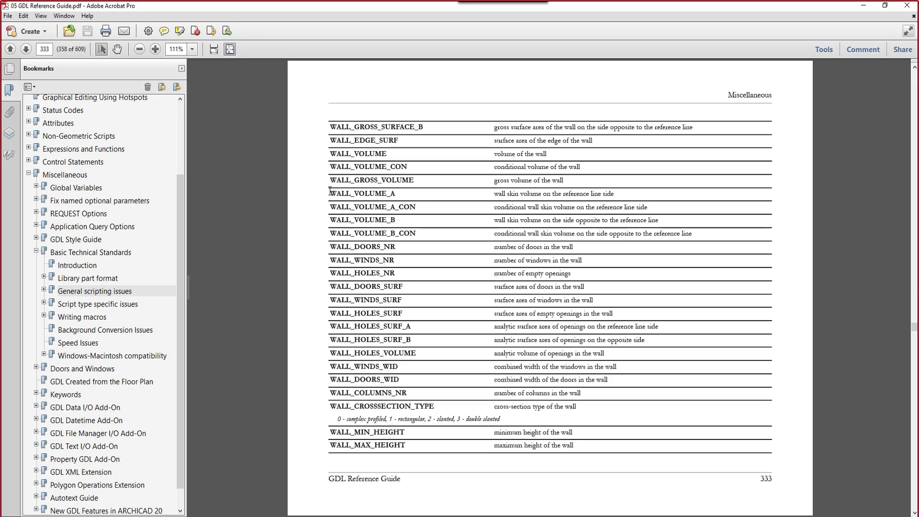
left_click_drag(330, 194, 401, 217)
left_click(397, 193)
left_click(863, 6)
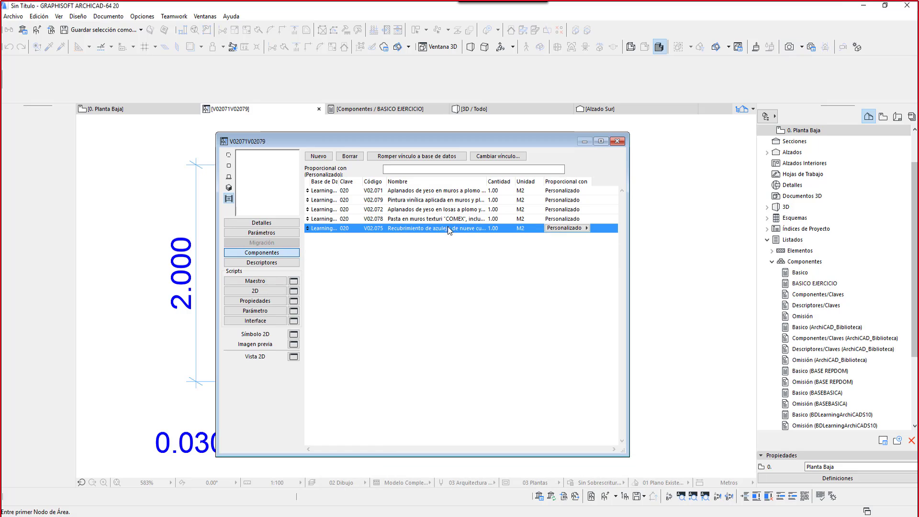
Step: Examine the custom proportional formulas of the V02.071 and V02.072 plaster components, including their wall volume, wall surface and thickness terms
left_click(466, 191)
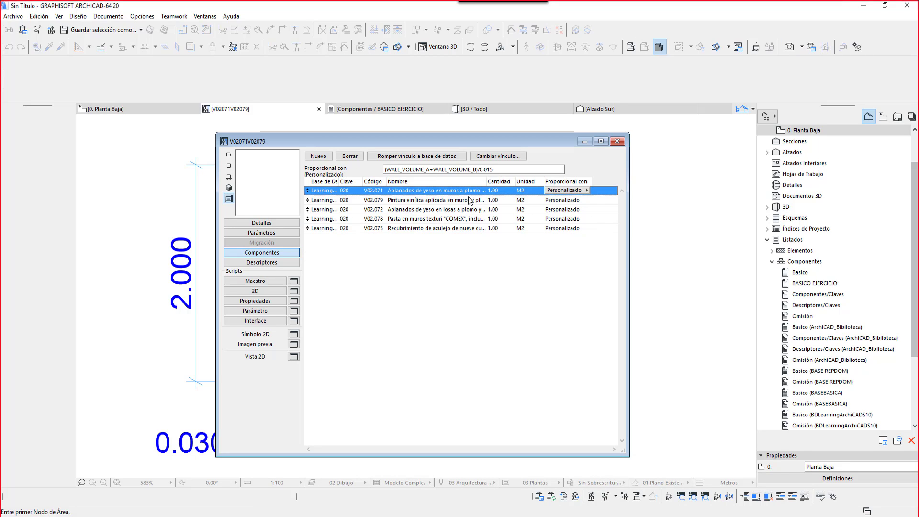
left_click_drag(494, 170, 380, 171)
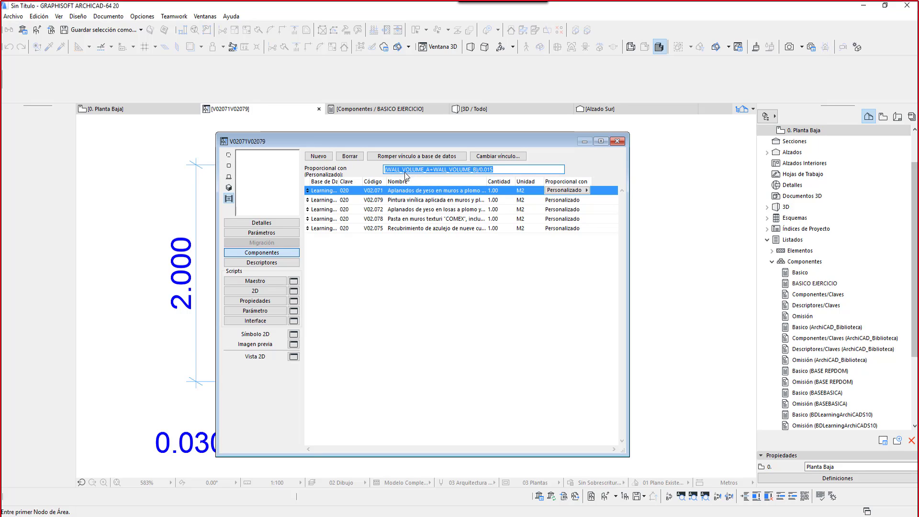
left_click(432, 210)
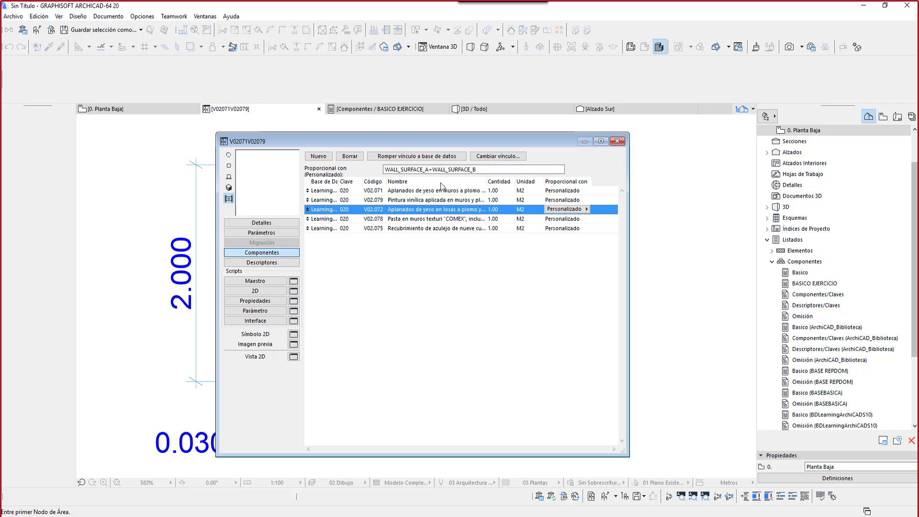
left_click_drag(386, 170, 428, 170)
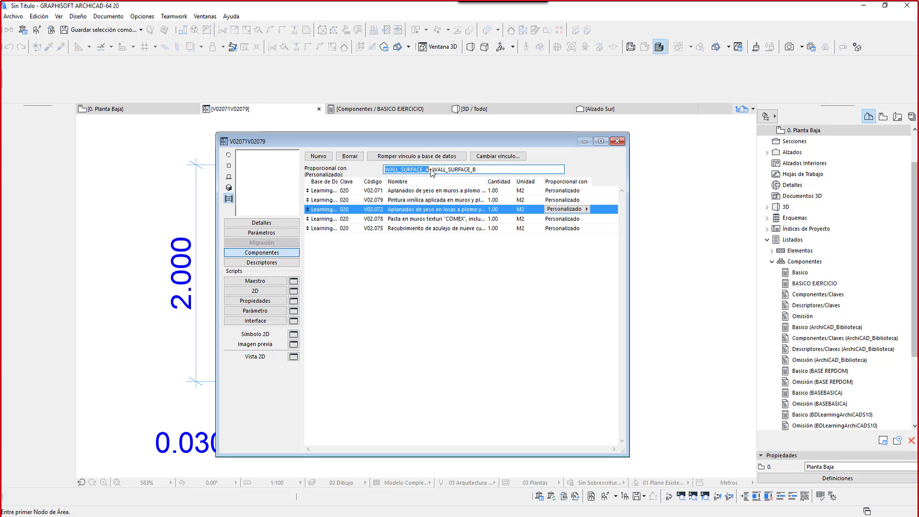
left_click_drag(432, 170, 483, 167)
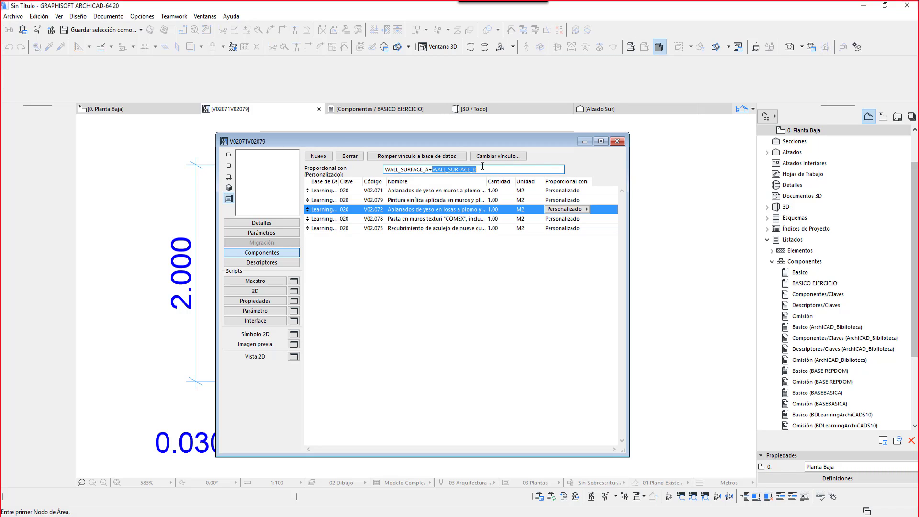
left_click(448, 191)
left_click(386, 169)
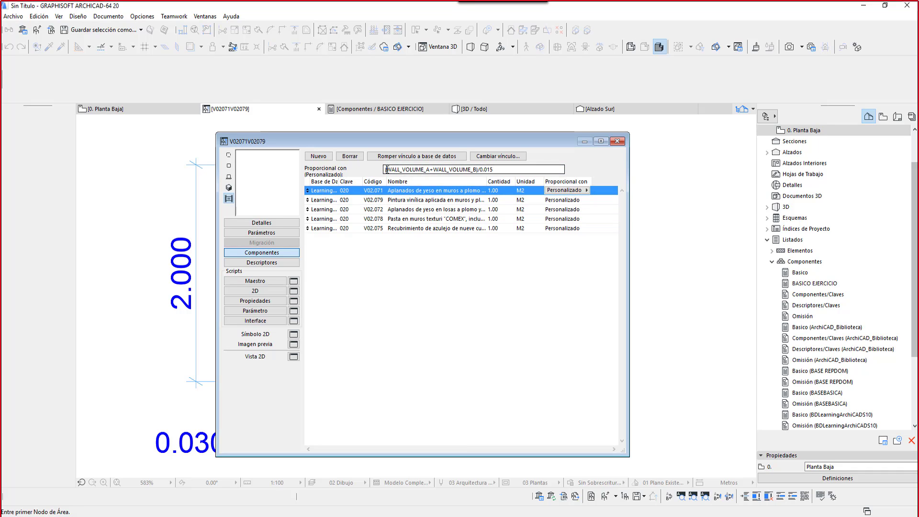
left_click_drag(386, 169, 478, 170)
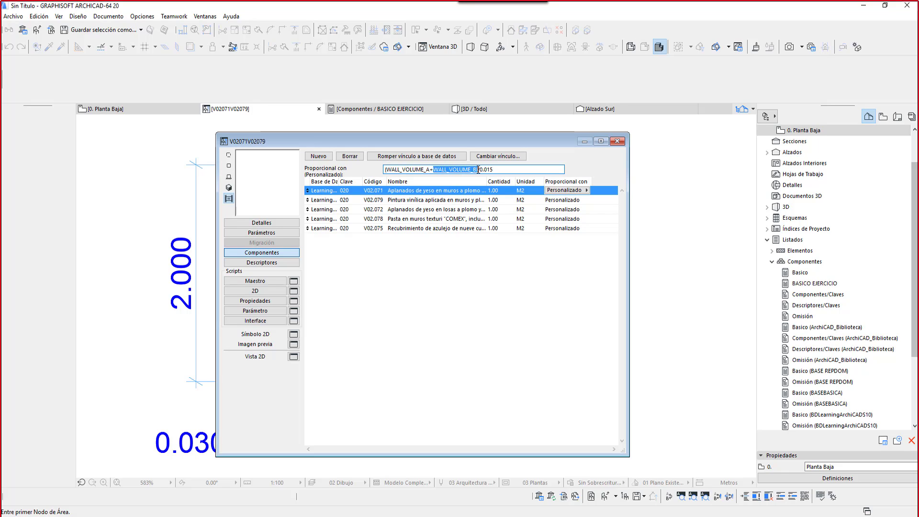
left_click(474, 170)
left_click_drag(480, 169, 497, 167)
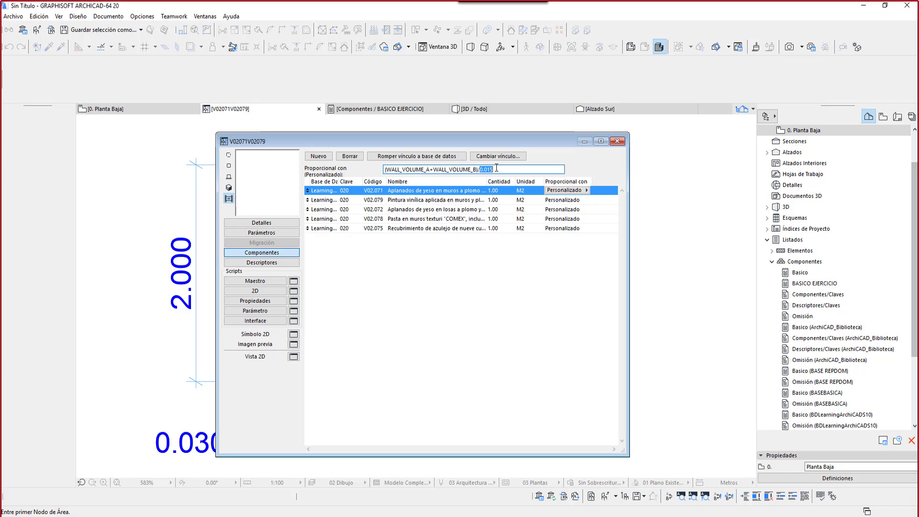
left_click(497, 169)
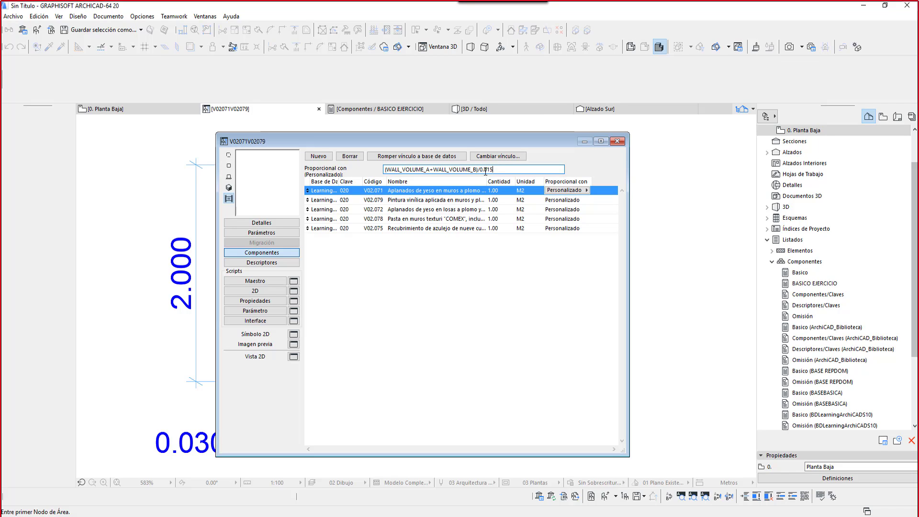
left_click(438, 201)
Step: Make the V02.075 tile covering component proportional to Superficie A and close the property object, saving its changes
left_click(437, 227)
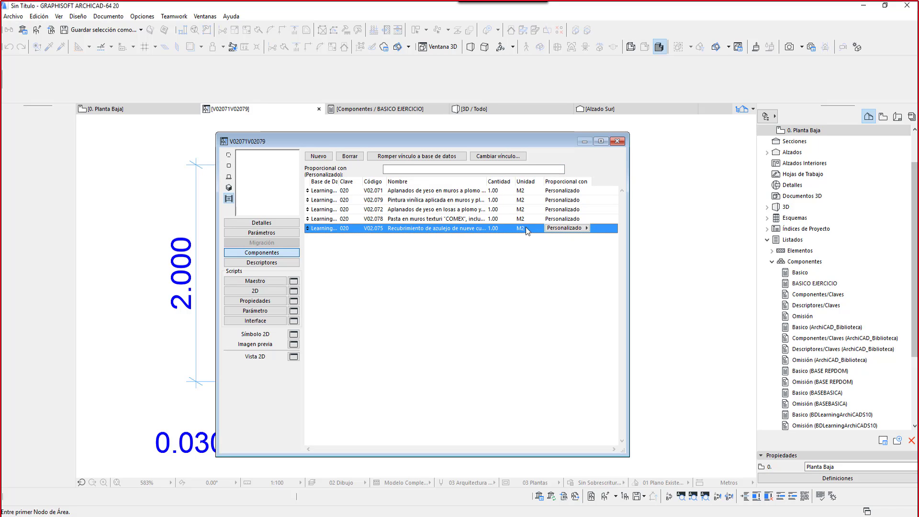
left_click(573, 229)
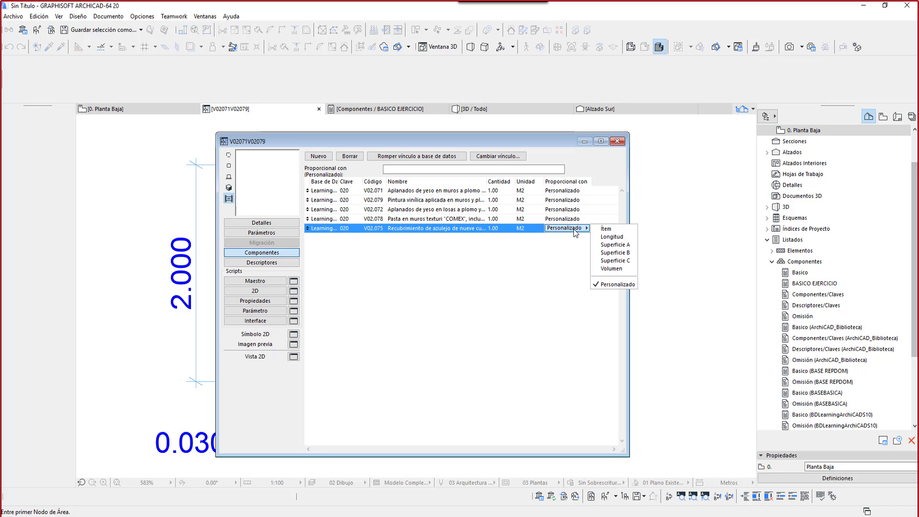
left_click(608, 247)
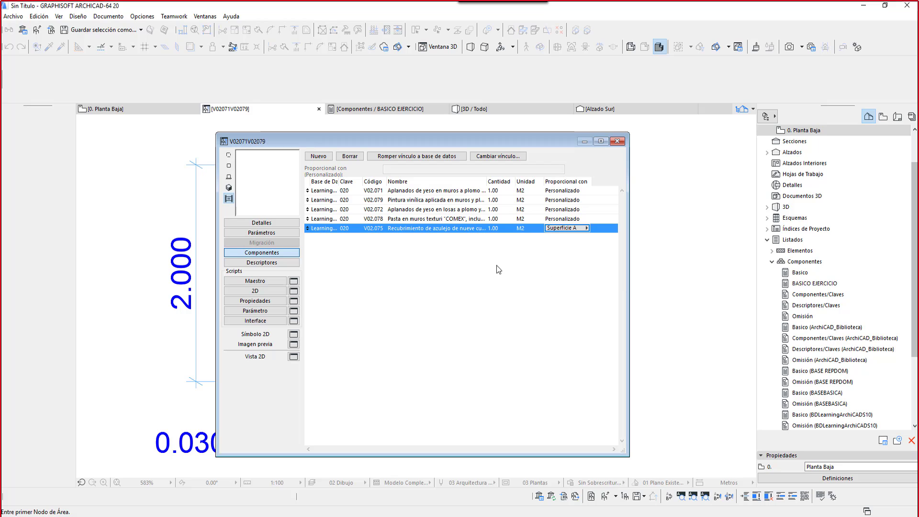
left_click(617, 142)
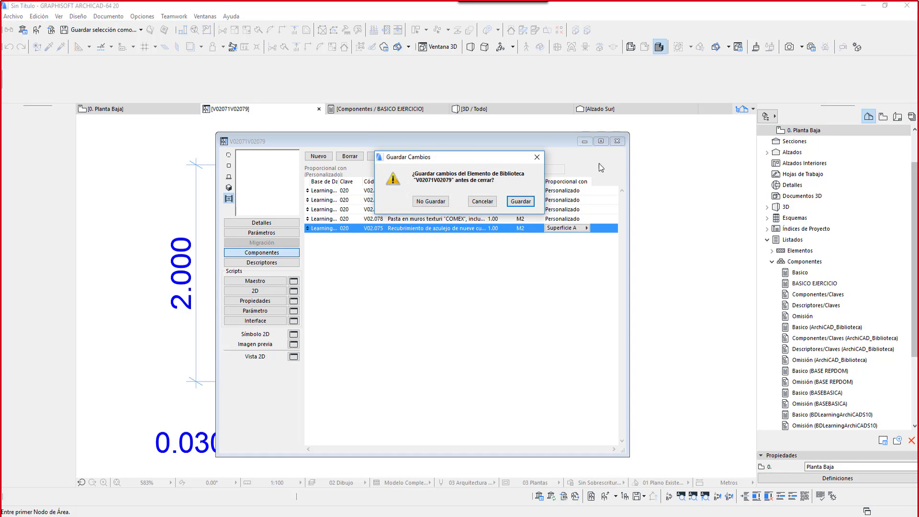
left_click(520, 202)
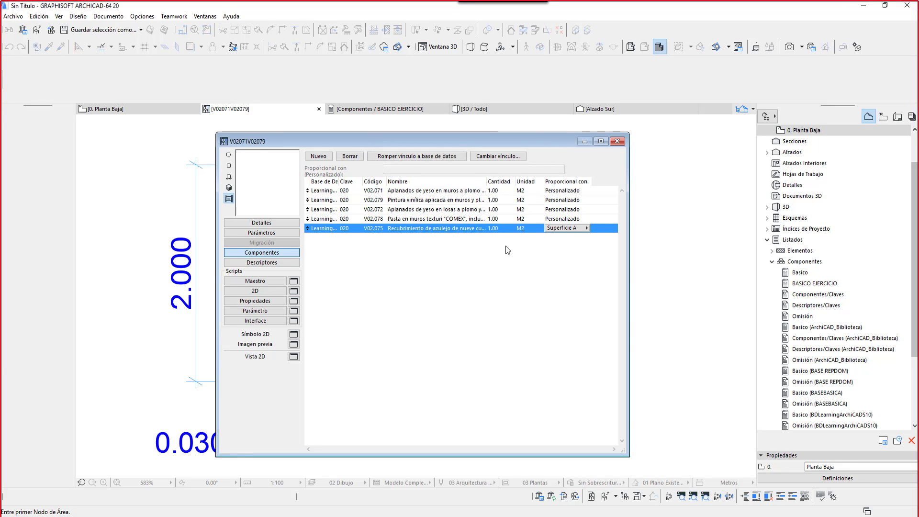
Step: Activate the Arrow tool and examine the T-shaped wall junction and its dimensions on the Planta Baja plan
middle_click_drag(421, 285, 421, 239)
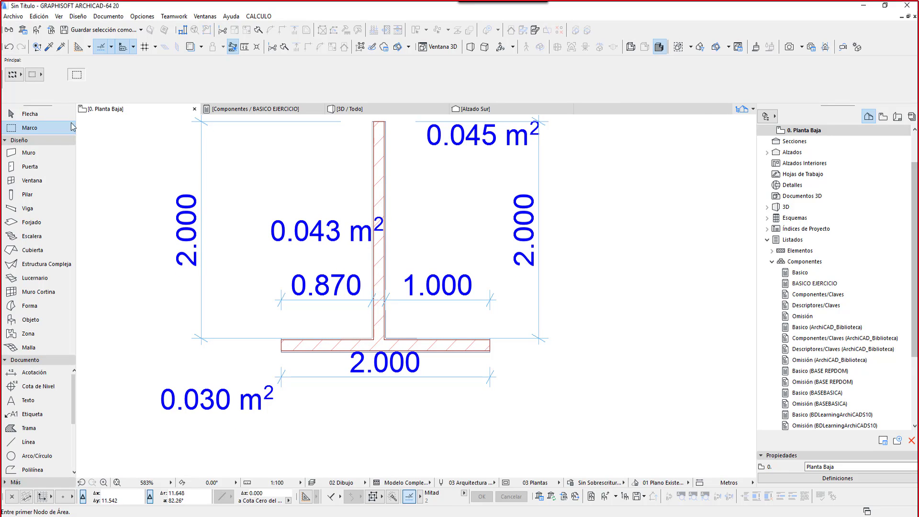
left_click(44, 116)
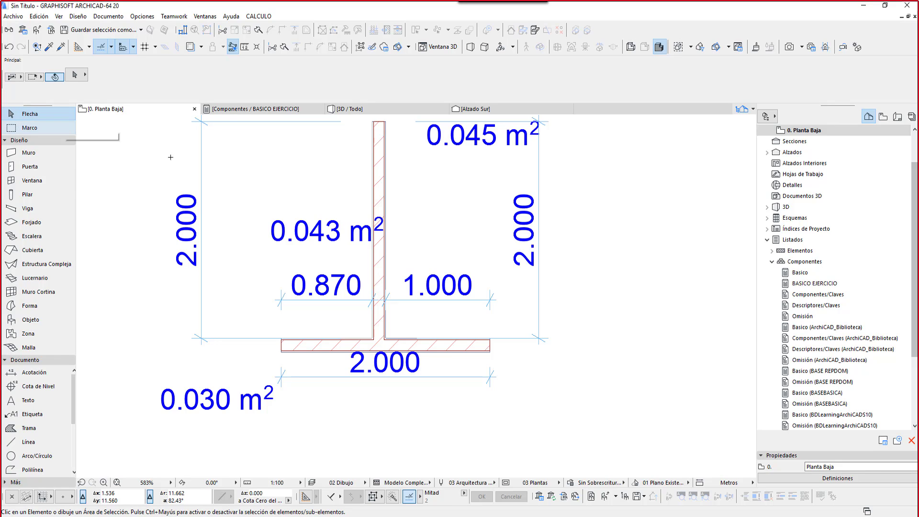
middle_click_drag(328, 192, 330, 192)
scroll(306, 268, "up", 4)
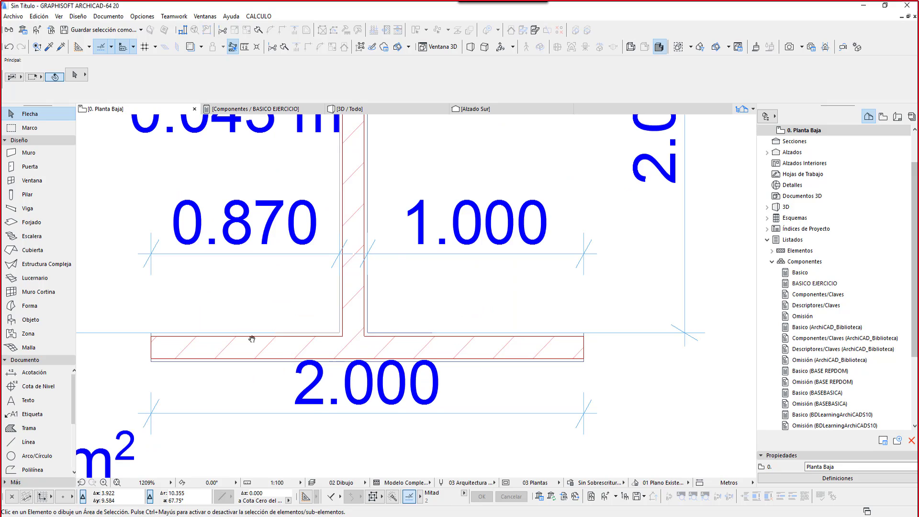
scroll(249, 342, "up", 1)
scroll(276, 366, "up", 1)
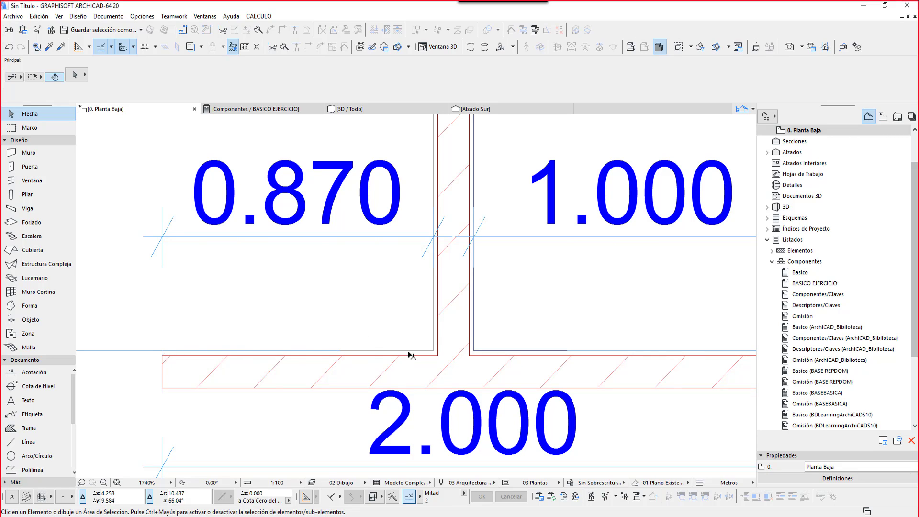
scroll(450, 241, "down", 2)
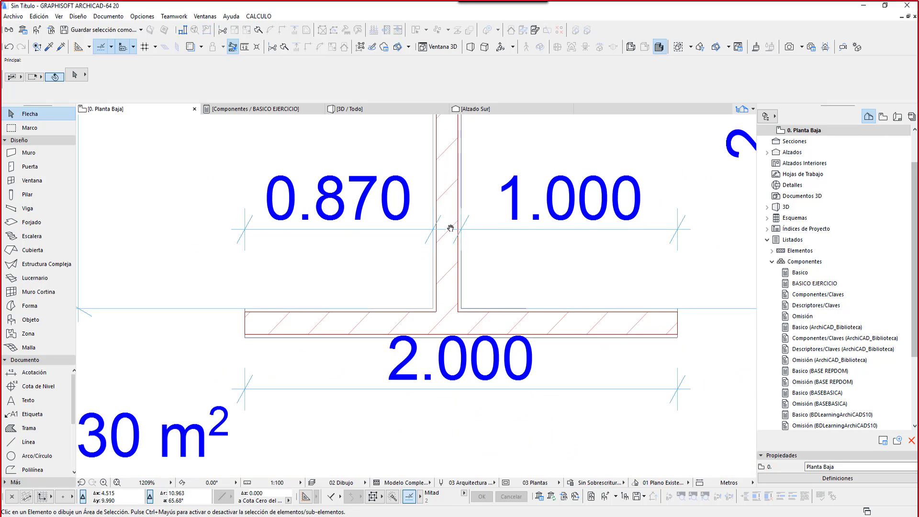
middle_click_drag(450, 228, 423, 242)
middle_click_drag(441, 129, 416, 267)
middle_click_drag(375, 396, 431, 318)
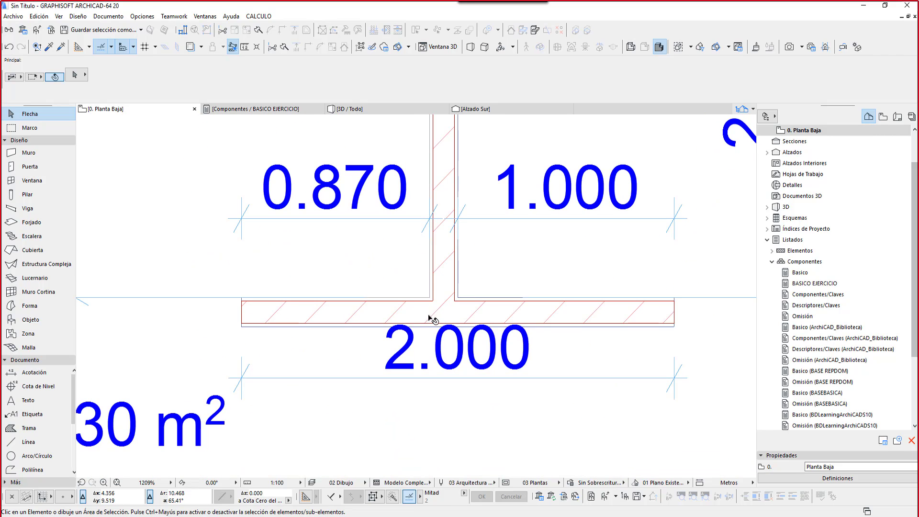
scroll(468, 295, "down", 1)
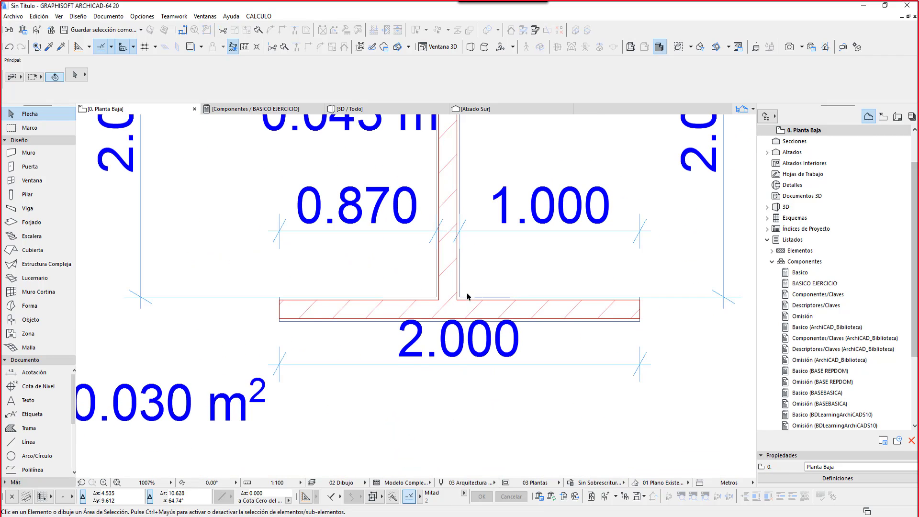
Step: Examine the wall skin lines at the inner corners of the junction up close, ending with the whole wall layout in view
scroll(467, 295, "up", 2)
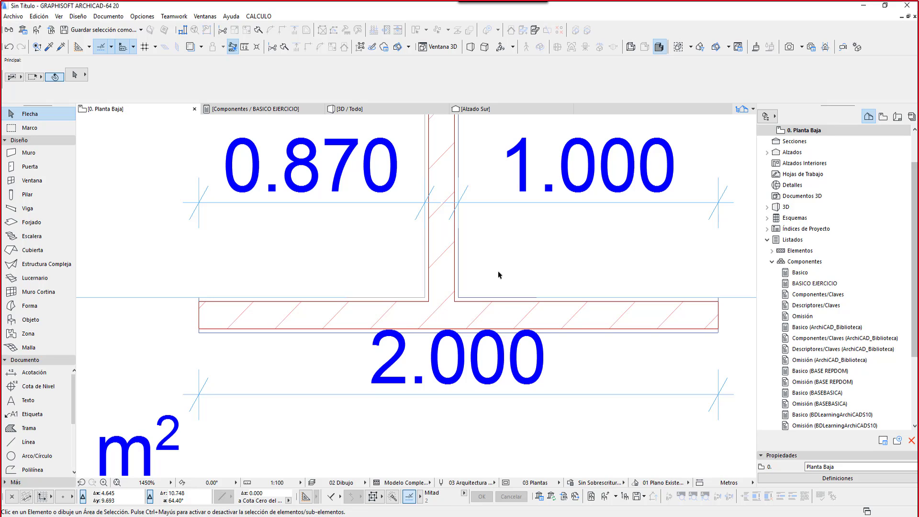
scroll(437, 312, "up", 2)
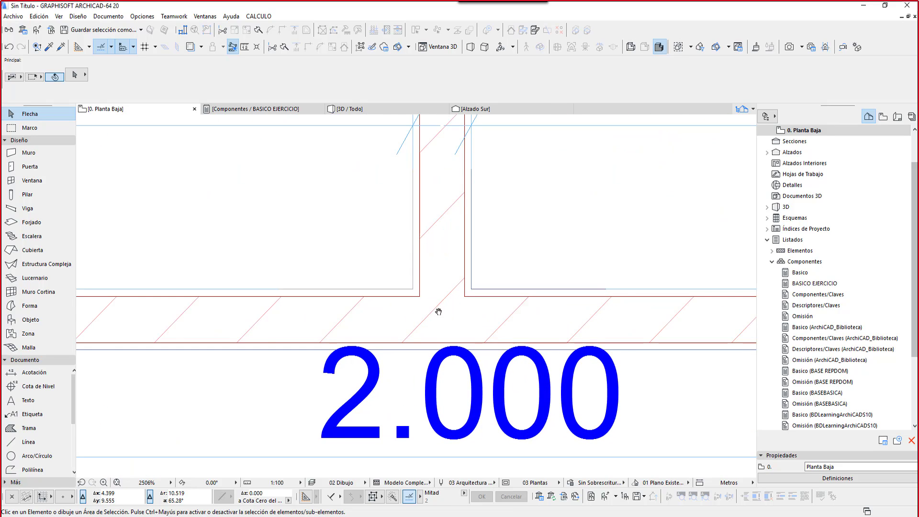
scroll(518, 319, "up", 2)
scroll(498, 310, "up", 2)
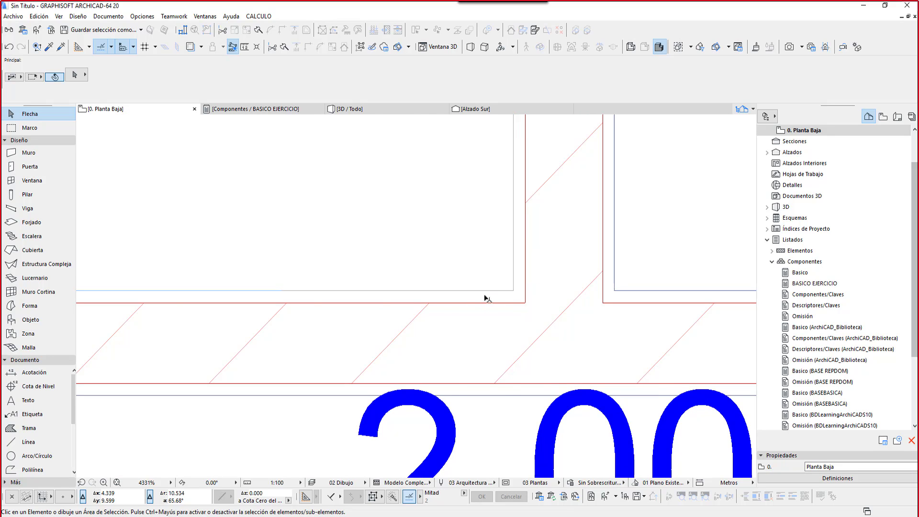
scroll(484, 299, "down", 5)
scroll(507, 311, "down", 2)
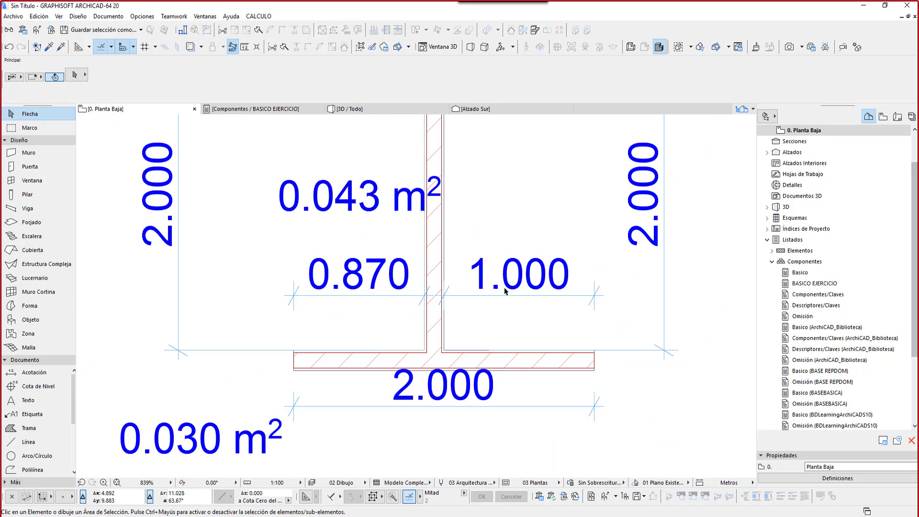
middle_click_drag(529, 246, 499, 278)
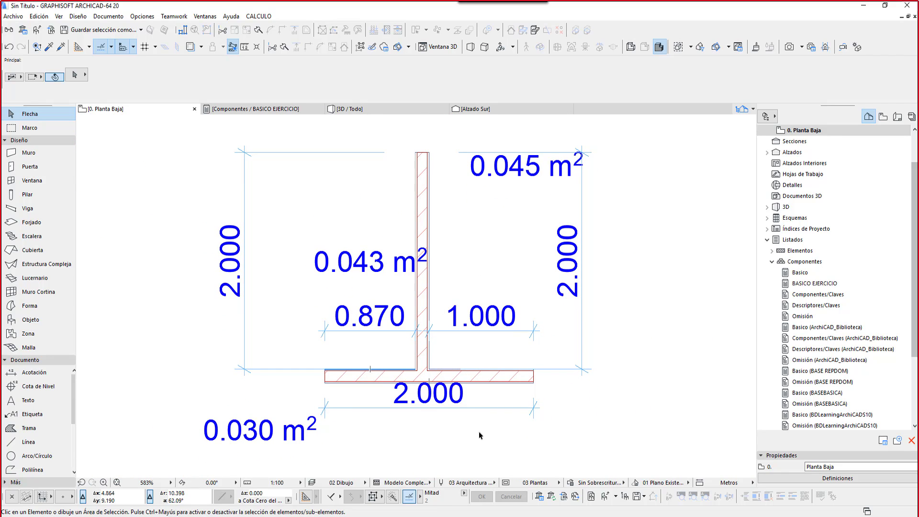
Step: Switch to the Libro1 workbook in Excel and restore its window to a smaller size over the floor plan
key("alt+Tab")
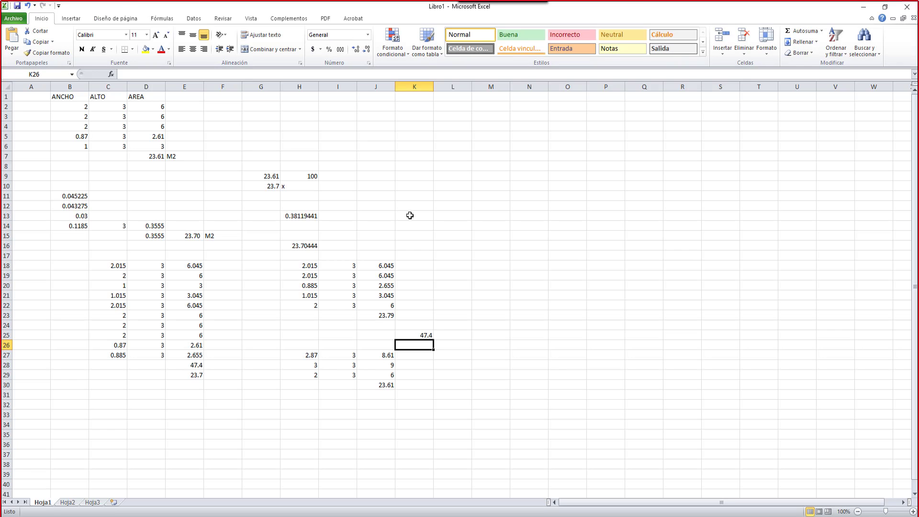
double_click(352, 8)
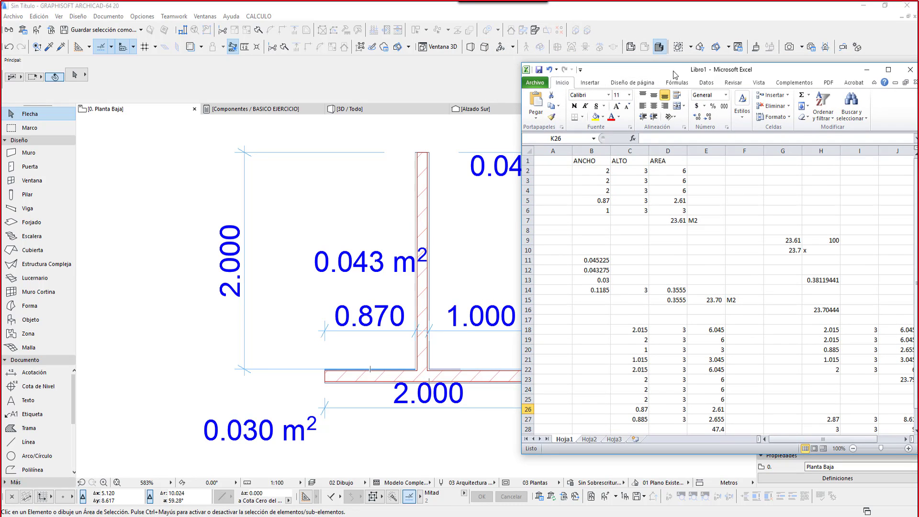
Step: Move the Libro1 window beside the floor plan's dimensions and fill cells B2:D6 in yellow
left_click_drag(675, 72, 635, 54)
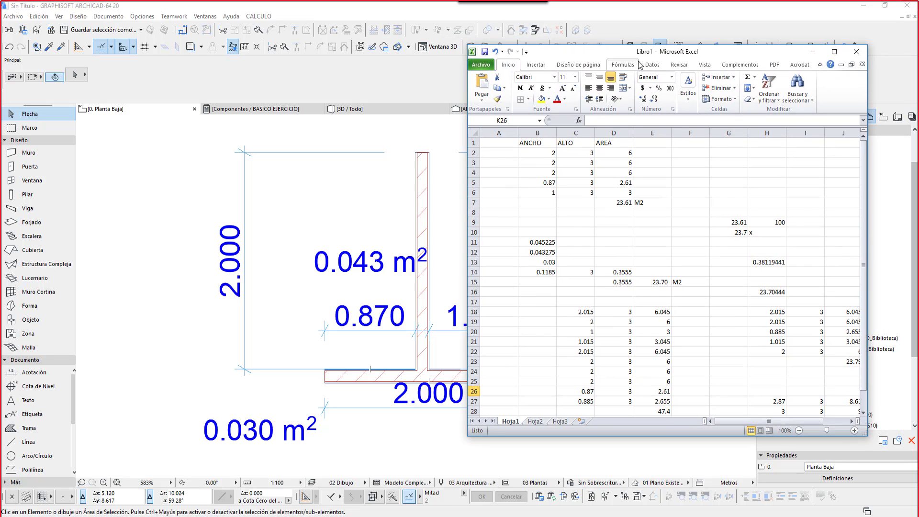
left_click_drag(660, 58, 743, 72)
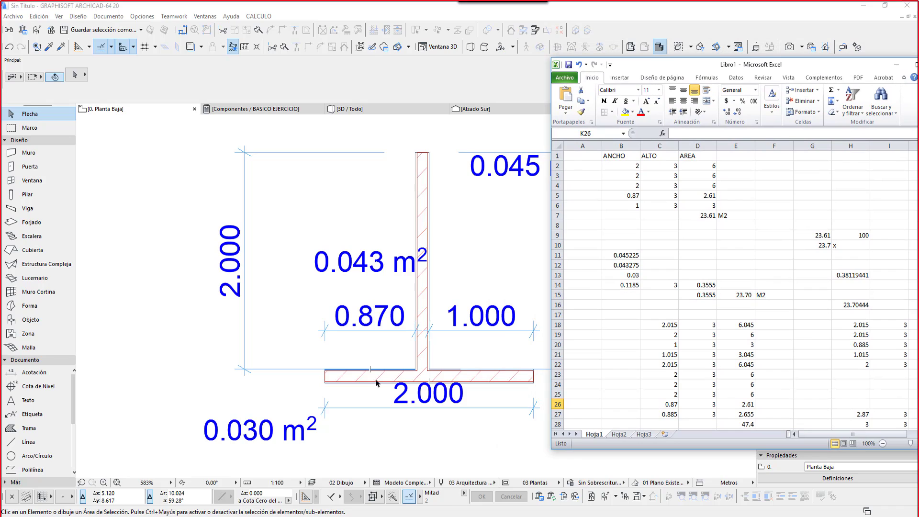
left_click_drag(612, 163, 708, 205)
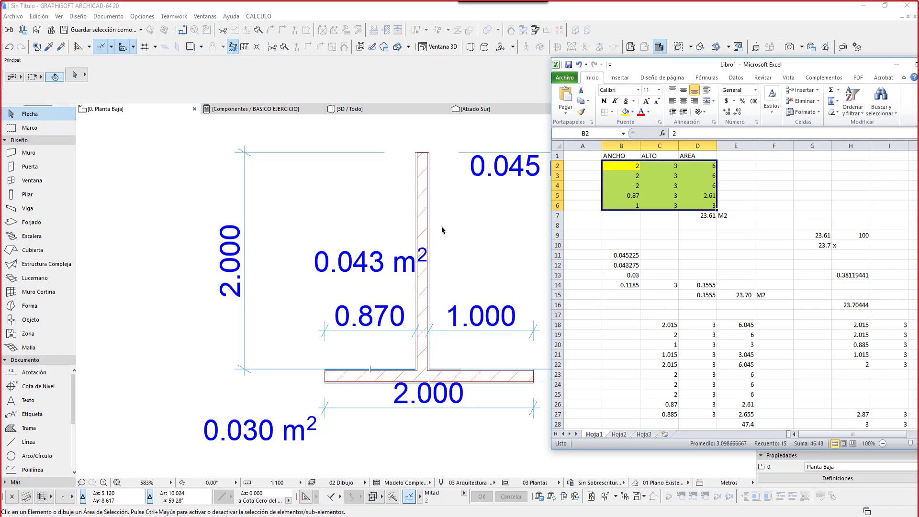
Step: Compare the ANCHO, ALTO and AREA values with the plan dimensions and fill the total area cell D7 in yellow
left_click_drag(619, 167, 620, 177)
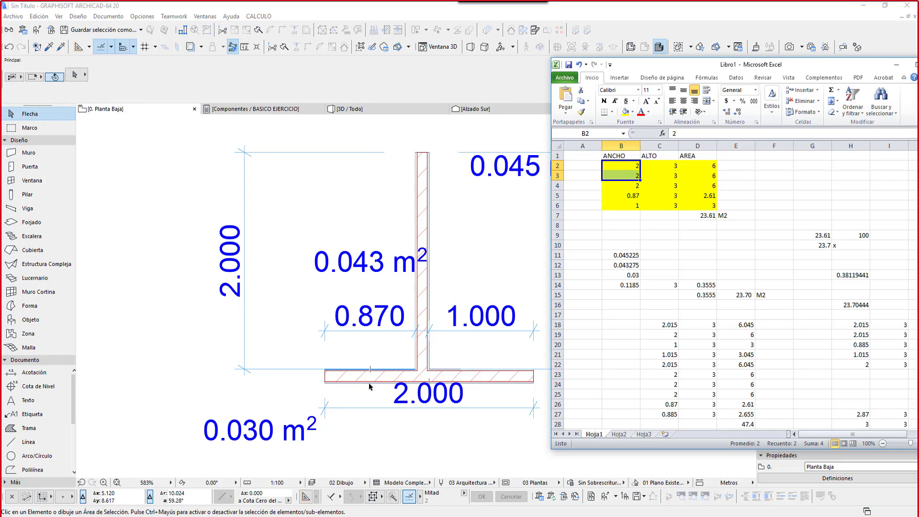
left_click(634, 184)
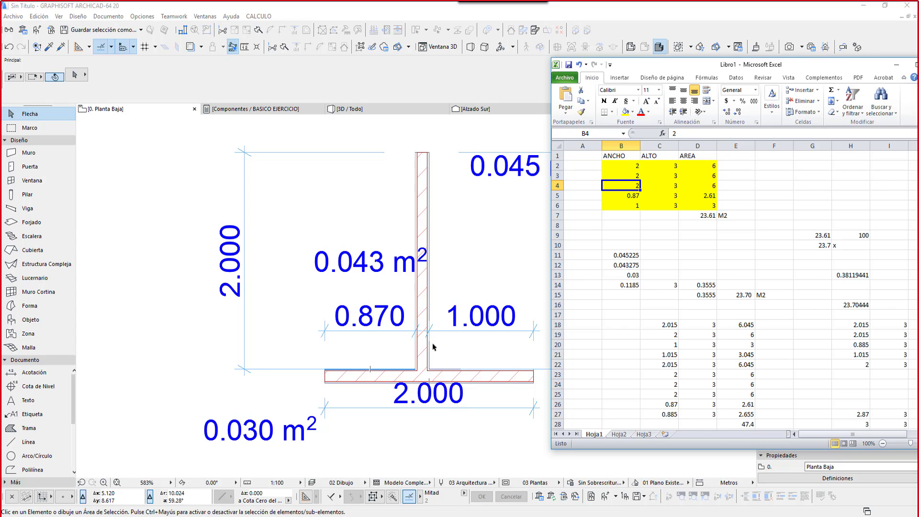
left_click(663, 202)
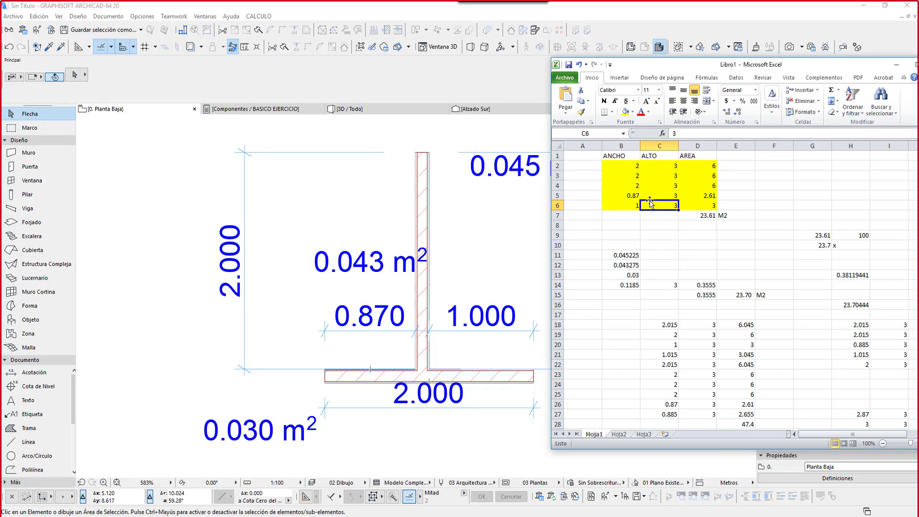
left_click_drag(670, 165, 665, 205)
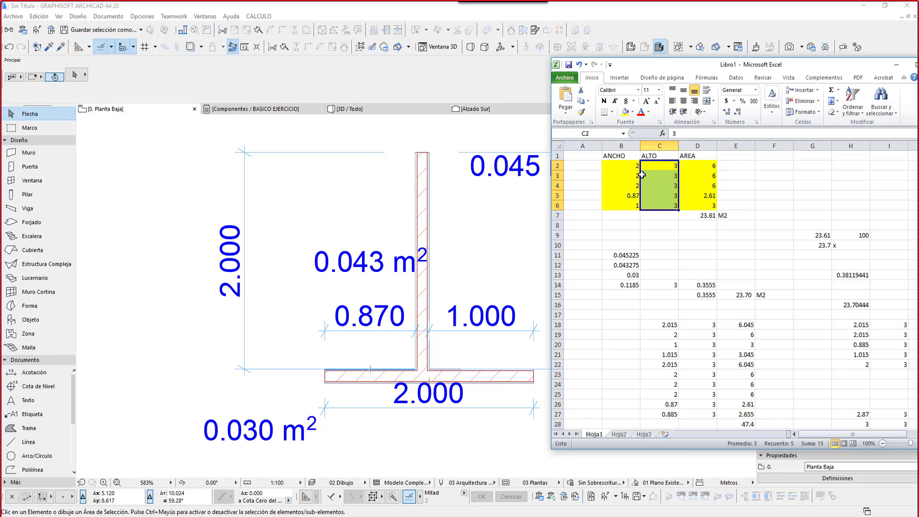
mouse_move(630, 165)
left_mouse_down()
mouse_move(659, 186)
mouse_move(661, 206)
left_mouse_up()
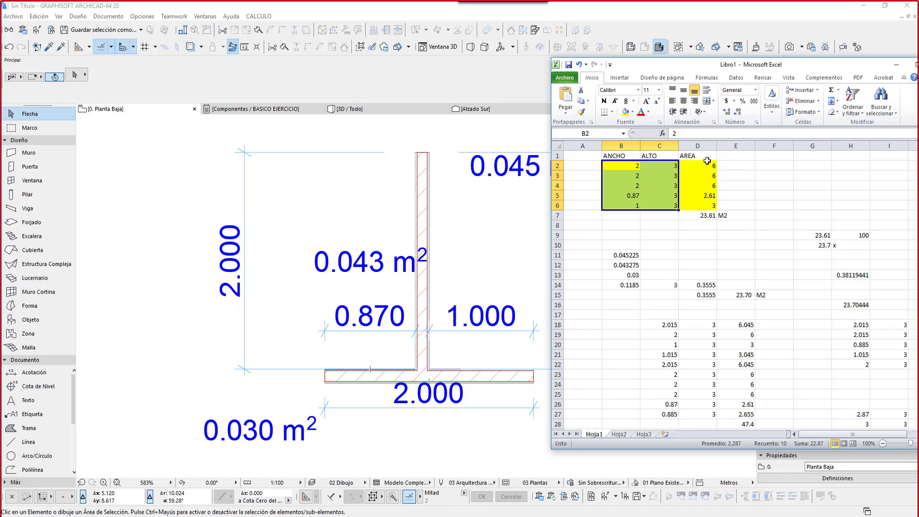
left_click_drag(709, 163, 701, 213)
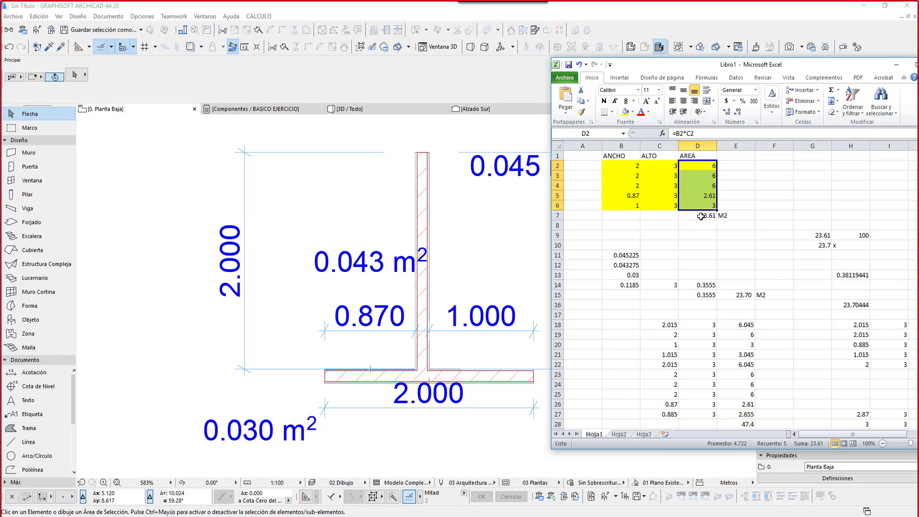
left_click(700, 216)
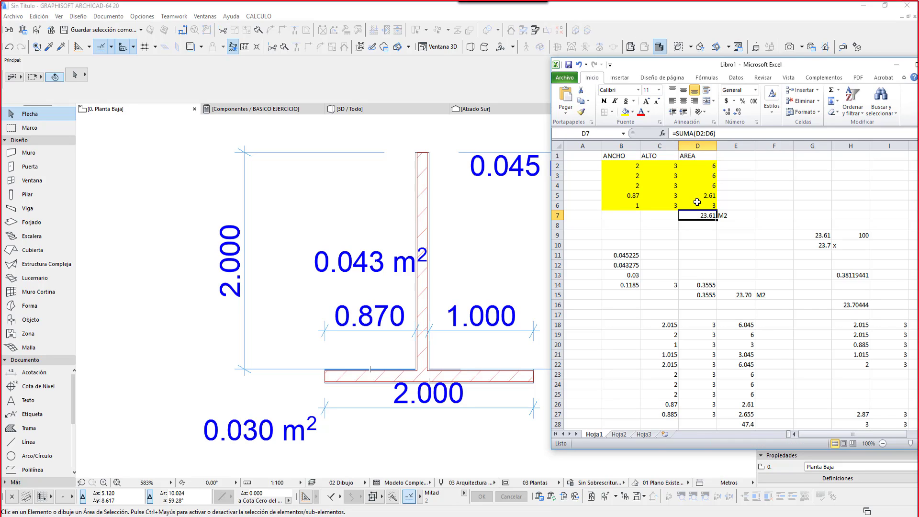
left_click(625, 111)
Step: Switch back to the ARCHICAD floor plan and dimension the horizontal wall's core face from its left end to the left inner corner
left_click(461, 278)
scroll(421, 338, "up", 3)
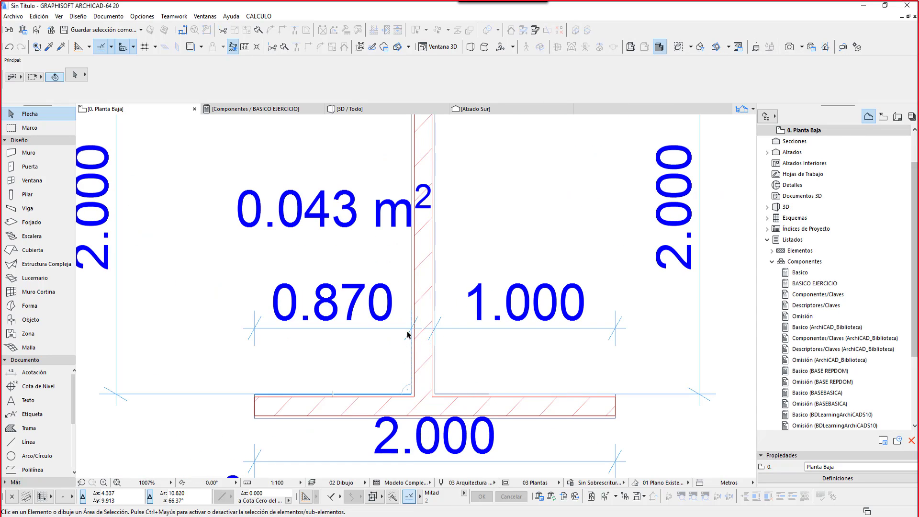
middle_click_drag(388, 391, 406, 345)
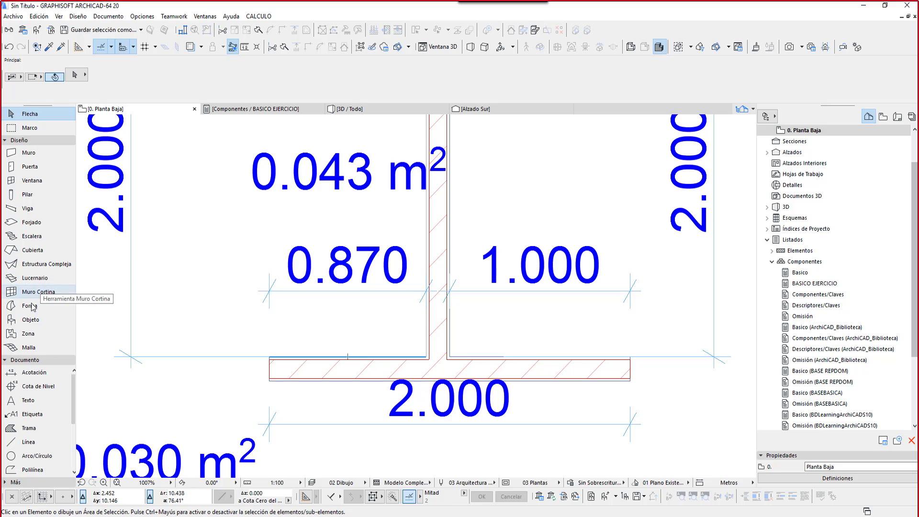
left_click(30, 372)
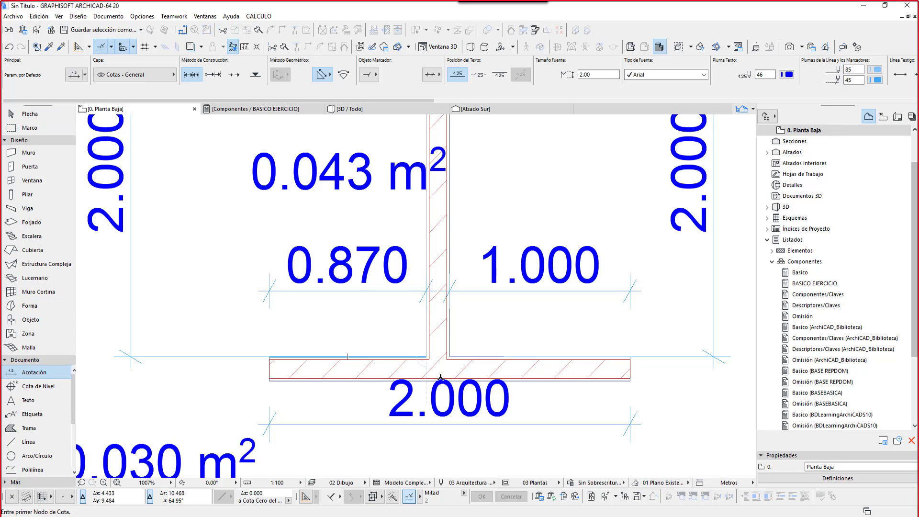
scroll(297, 373, "up", 3)
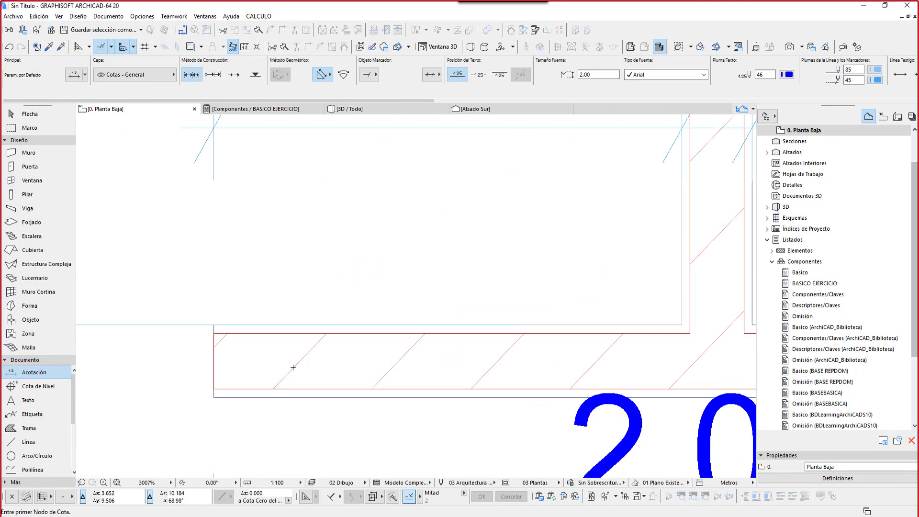
left_click(213, 333)
middle_click_drag(674, 348, 469, 355)
left_click(486, 340)
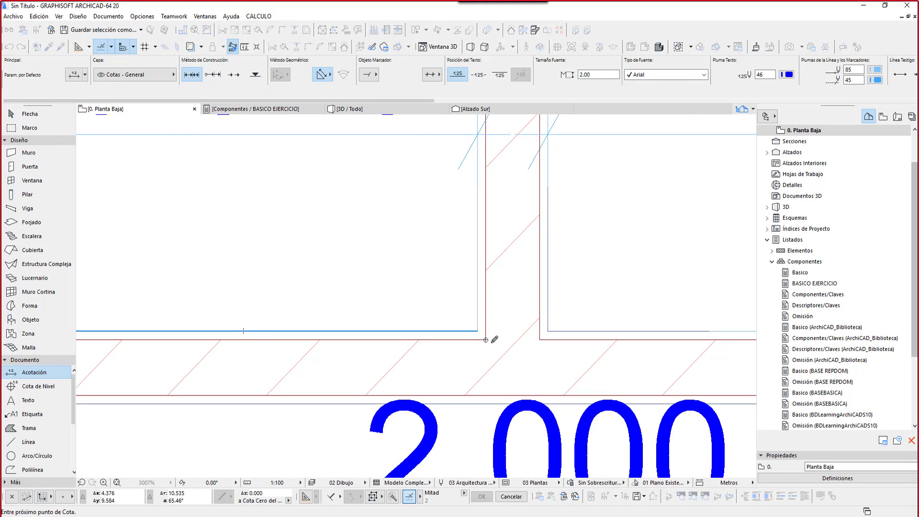
scroll(494, 340, "down", 1)
double_click(381, 304)
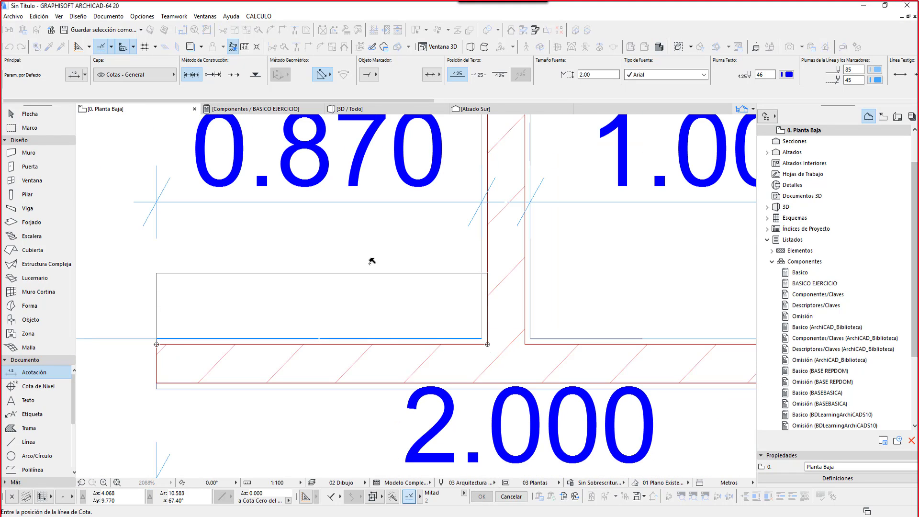
left_click(366, 278)
Step: Dimension the horizontal wall's core face from the right inner corner to its right end, placing the dimension line above the wall
middle_click_drag(532, 348, 431, 367)
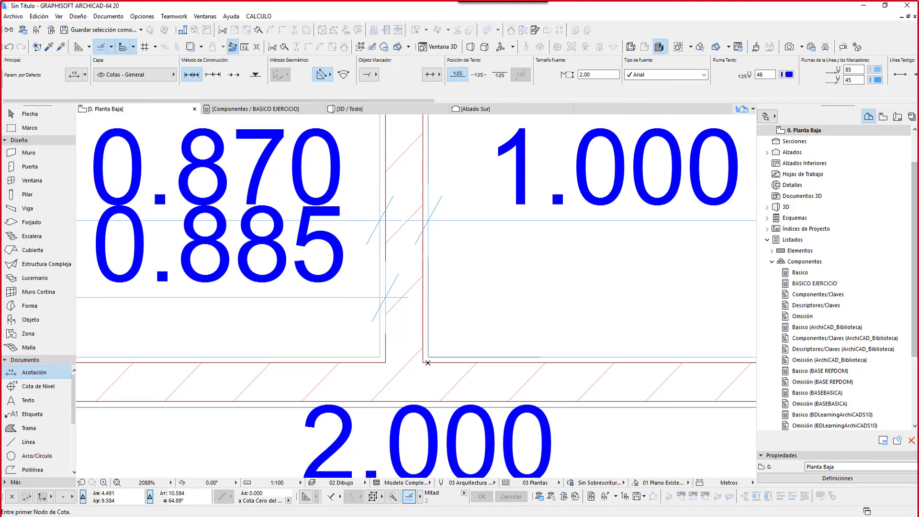
left_click(428, 363)
middle_click_drag(754, 360, 547, 337)
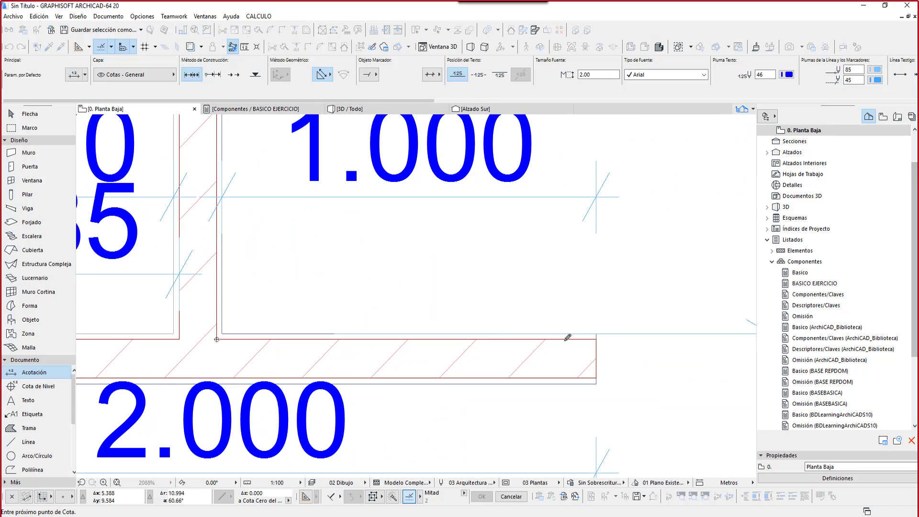
double_click(602, 333)
left_click(493, 289)
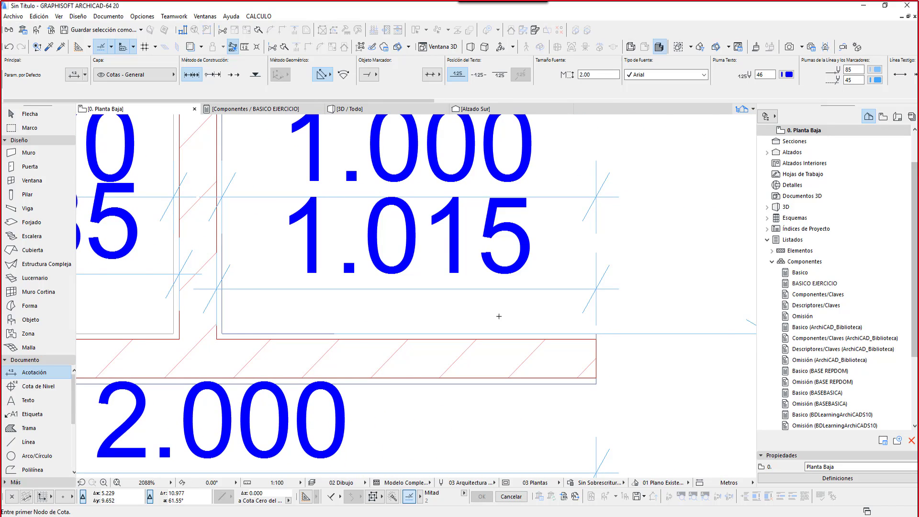
Step: Dimension the left core face of the vertical wall from the inner corner to its upper end, placing the line beside the existing left dimension
scroll(499, 325, "down", 5)
middle_click_drag(485, 330, 509, 412)
middle_click_drag(441, 205, 460, 329)
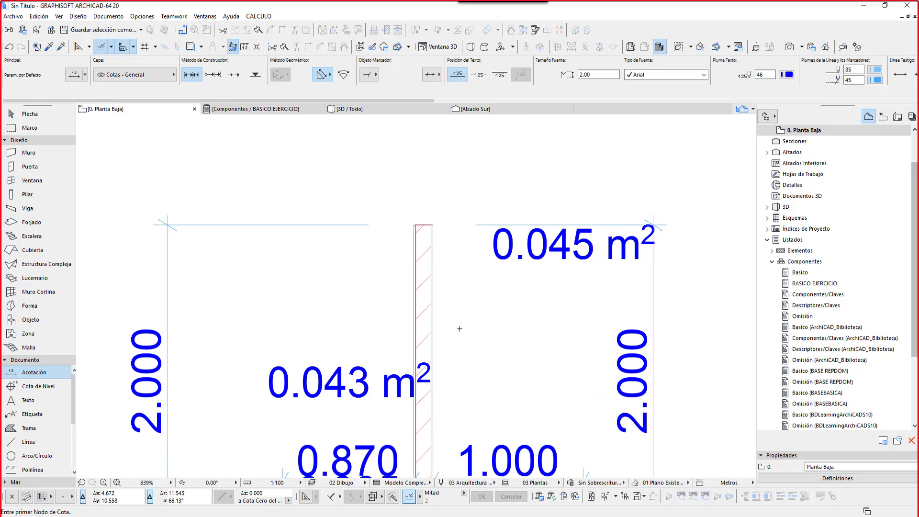
middle_click_drag(388, 356, 416, 272)
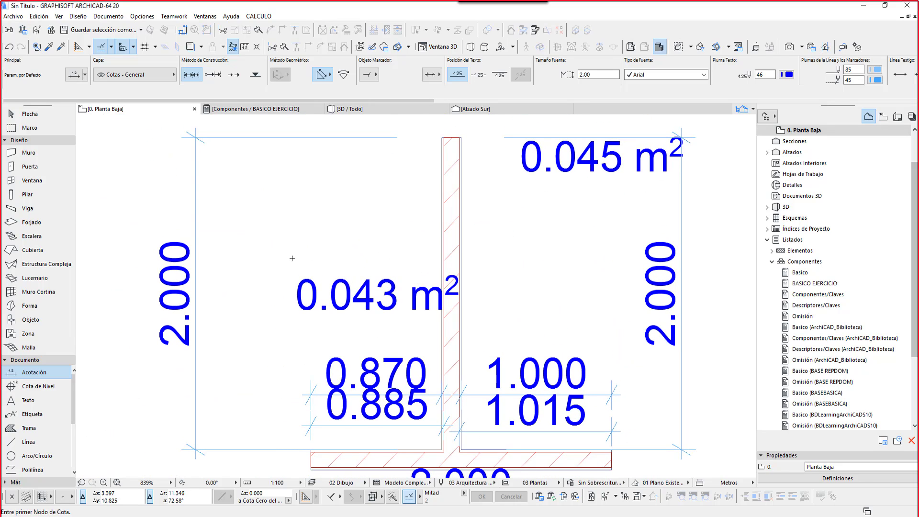
middle_click_drag(392, 325, 399, 300)
scroll(442, 438, "up", 5)
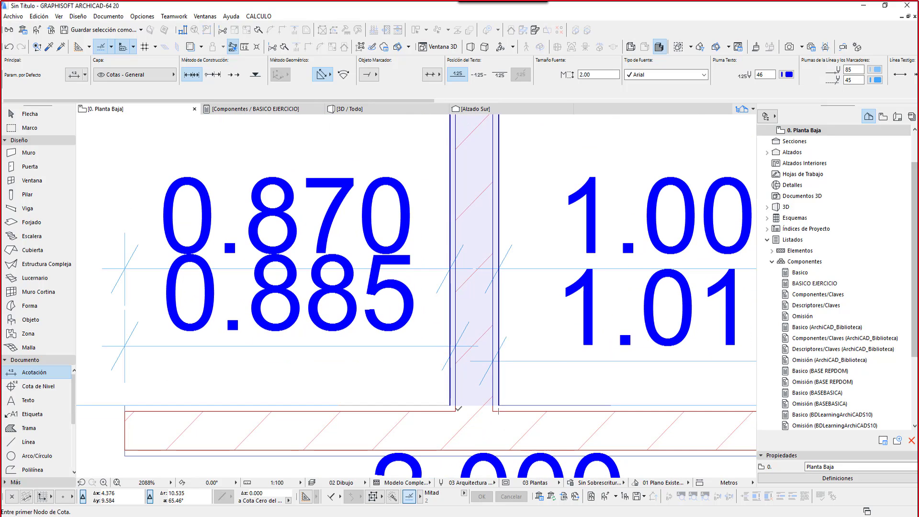
scroll(481, 428, "down", 2)
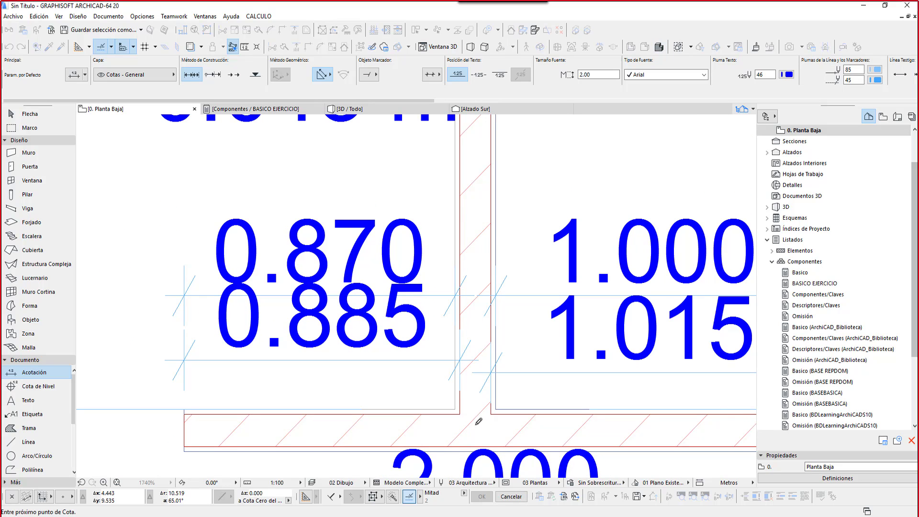
scroll(484, 356, "down", 2)
middle_click_drag(492, 218, 482, 323)
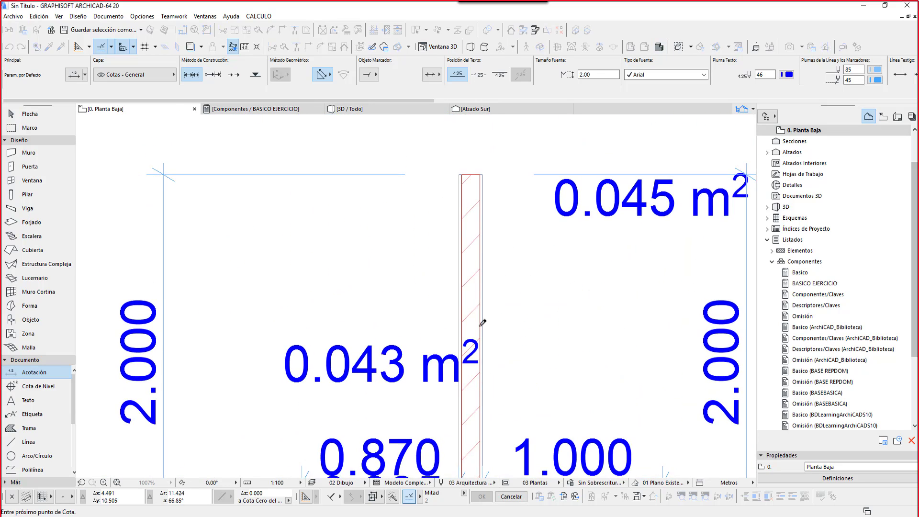
left_click(459, 175)
double_click(400, 193)
middle_click_drag(300, 224, 397, 171)
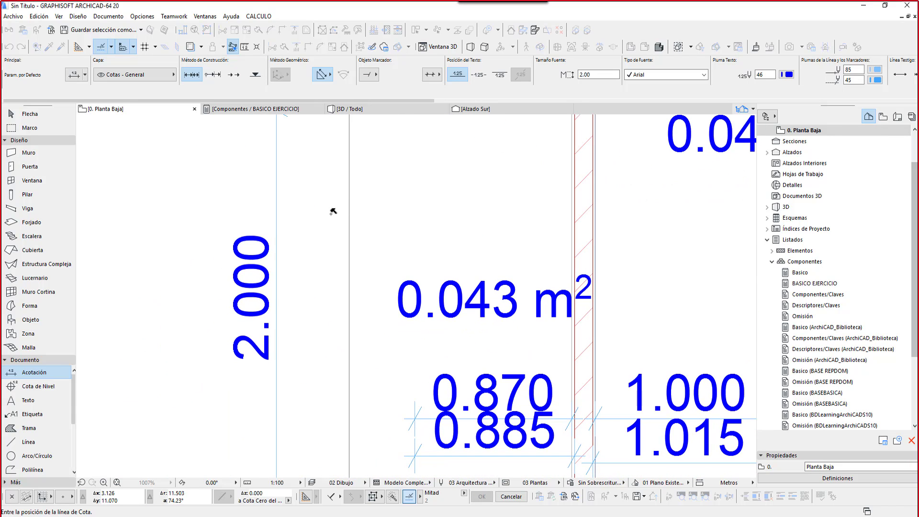
left_click(367, 237)
Step: Dimension the right core face of the vertical wall from its upper end to the inner corner, placing the line outside the existing right dimension
scroll(379, 248, "down", 2)
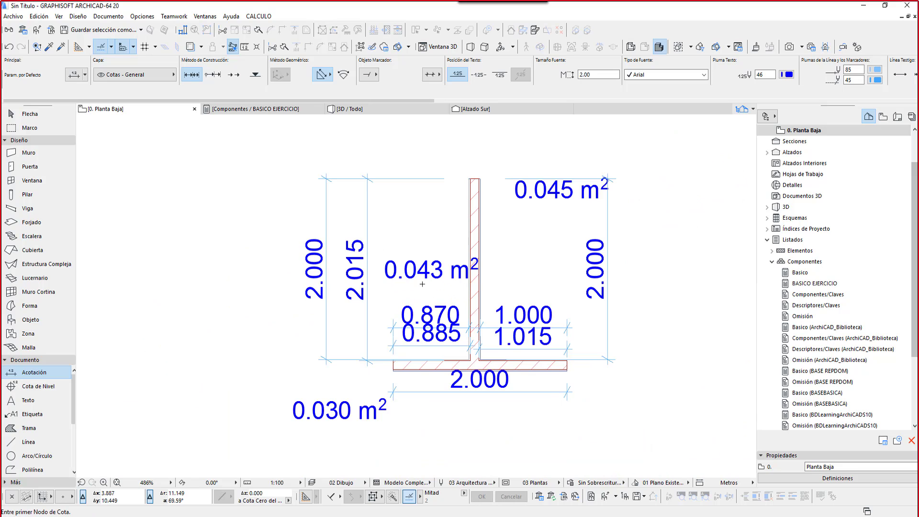
scroll(569, 215, "up", 2)
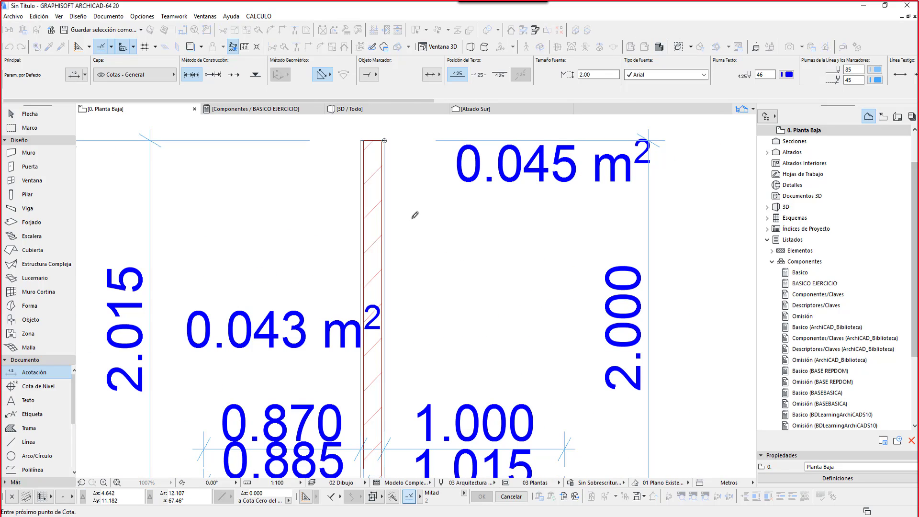
scroll(382, 134, "up", 1)
scroll(383, 134, "up", 3)
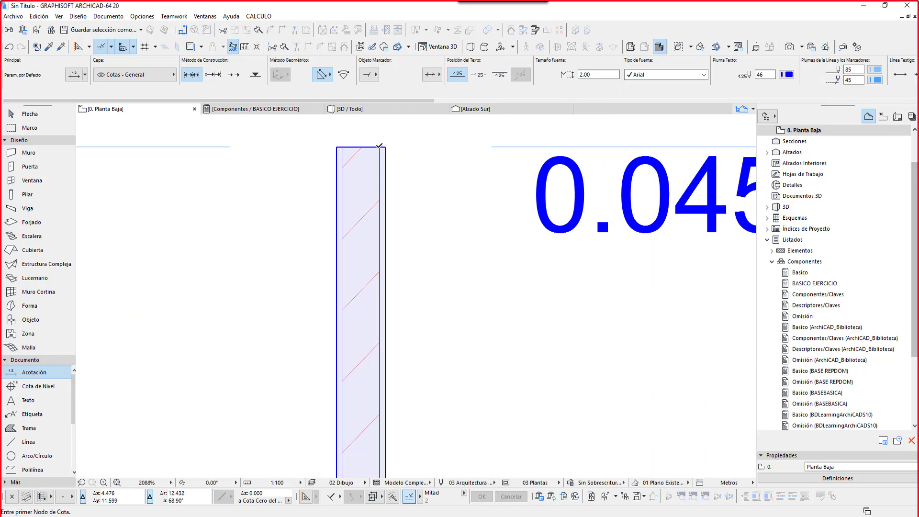
left_click(381, 146)
scroll(413, 207, "down", 2)
scroll(452, 232, "down", 2)
middle_click_drag(479, 328, 465, 96)
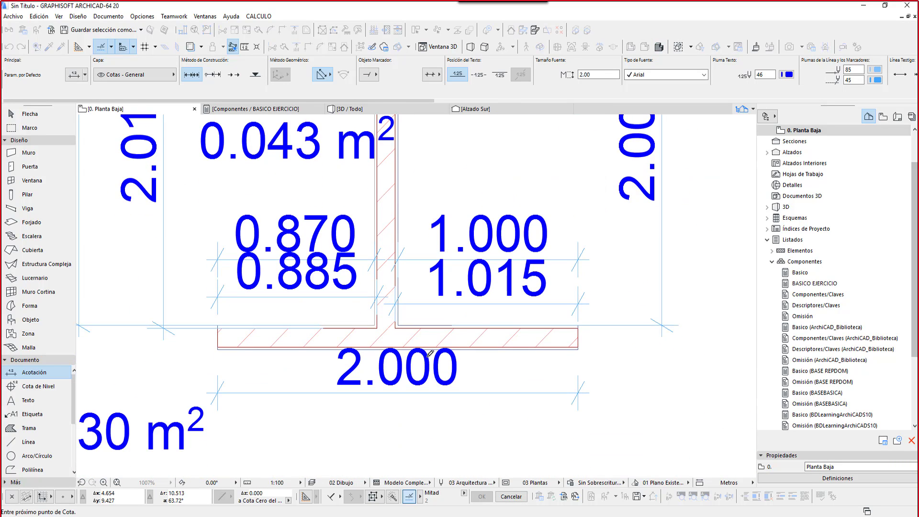
scroll(410, 339, "up", 6)
left_click(369, 307)
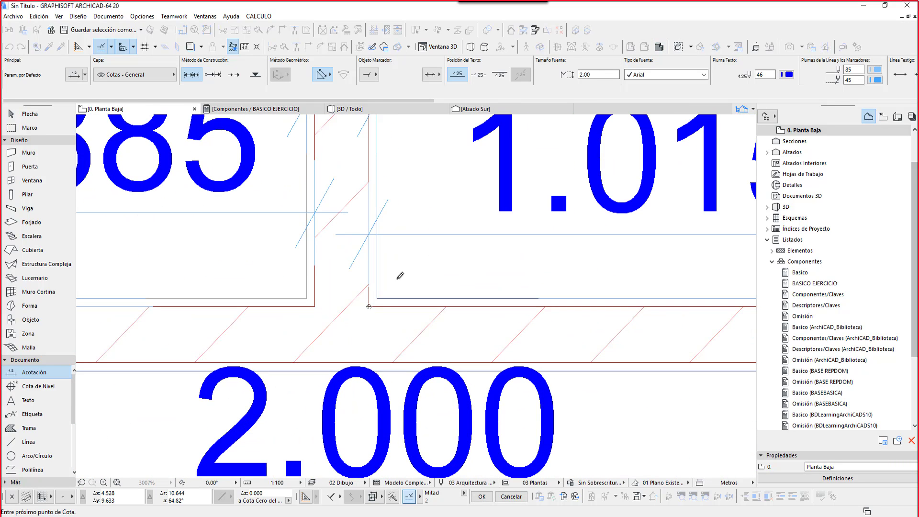
double_click(397, 281)
scroll(495, 304, "down", 6)
scroll(573, 290, "down", 3)
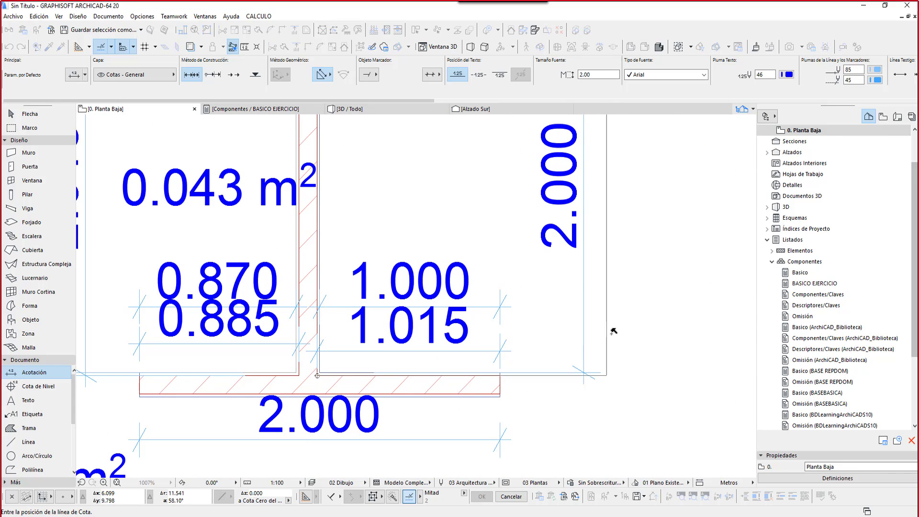
left_click(611, 332)
scroll(612, 333, "down", 2)
scroll(411, 377, "up", 4)
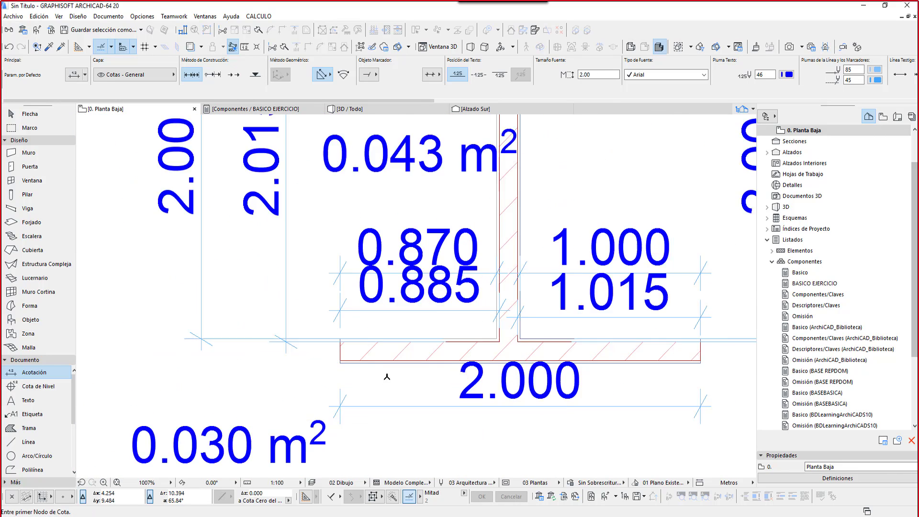
left_click(319, 352)
middle_click_drag(479, 356, 187, 314)
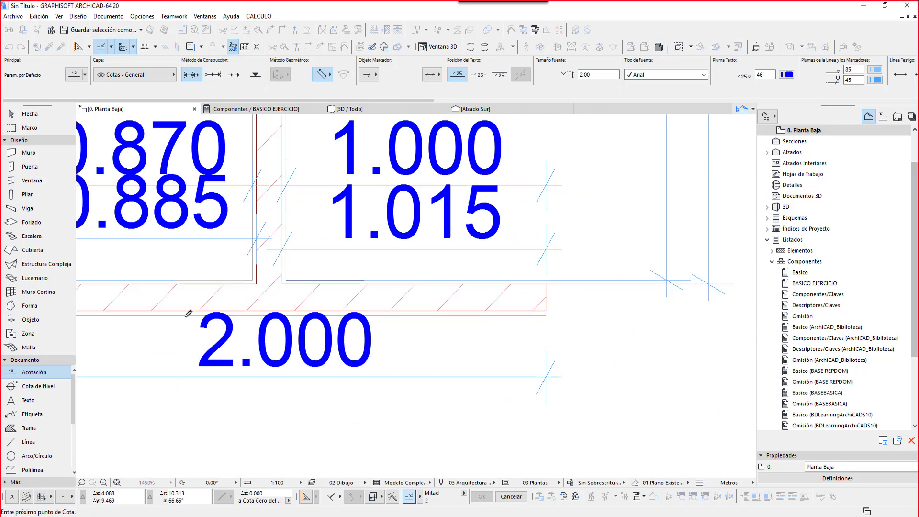
left_click(545, 311)
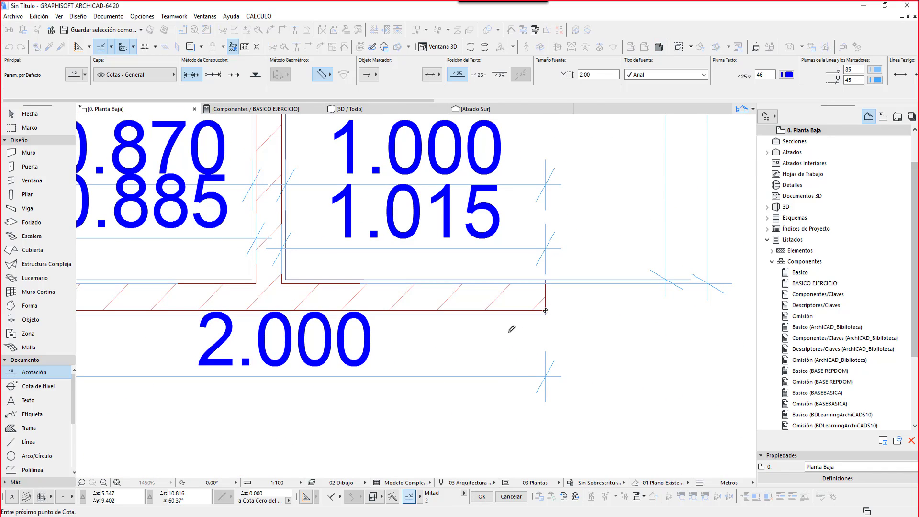
middle_click_drag(572, 281, 640, 186)
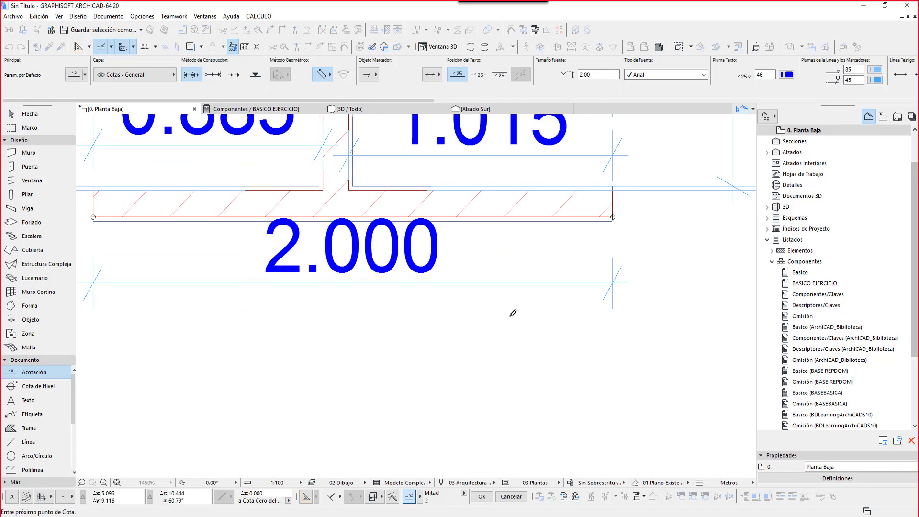
double_click(510, 316)
left_click(521, 283)
Step: Dimension the horizontal wall's lower core face from end to end, placing the line below the existing overall dimension
middle_click_drag(476, 250, 347, 281)
left_click(267, 272)
double_click(517, 271)
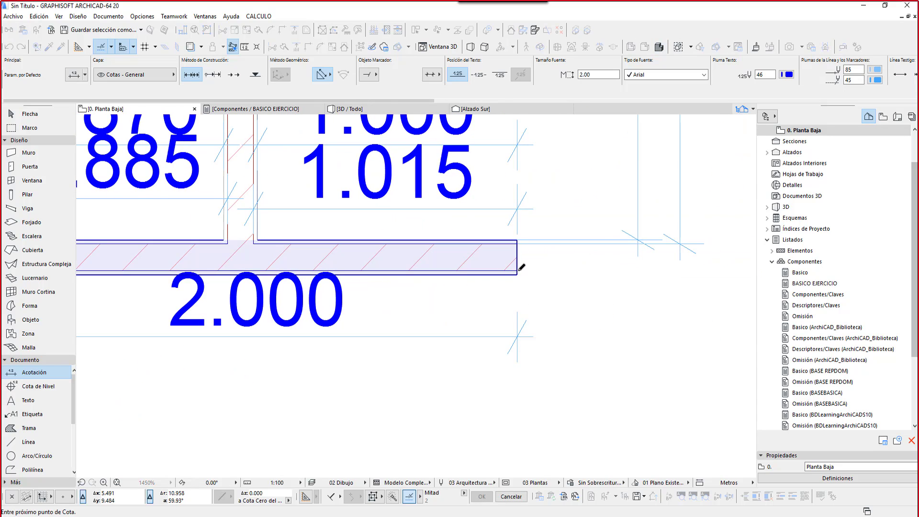
scroll(474, 370, "down", 2)
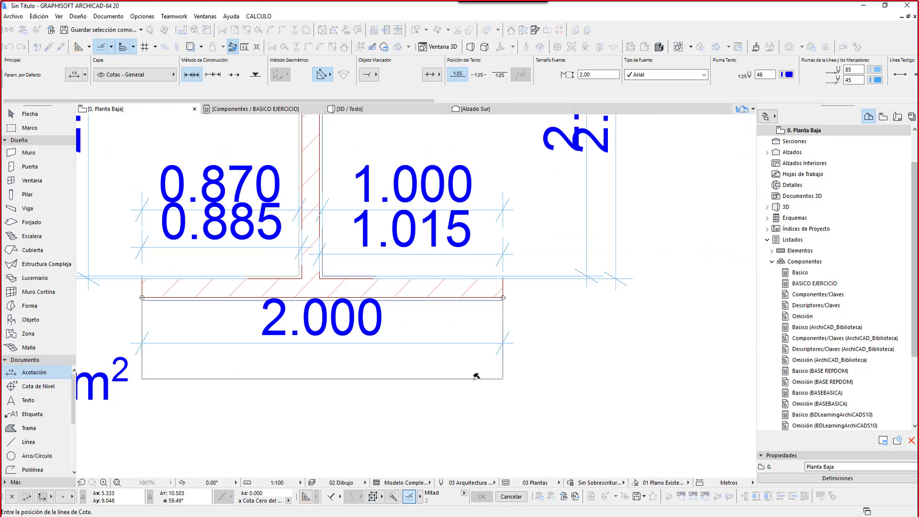
left_click(431, 386)
scroll(461, 386, "down", 4)
middle_click_drag(460, 386, 418, 392)
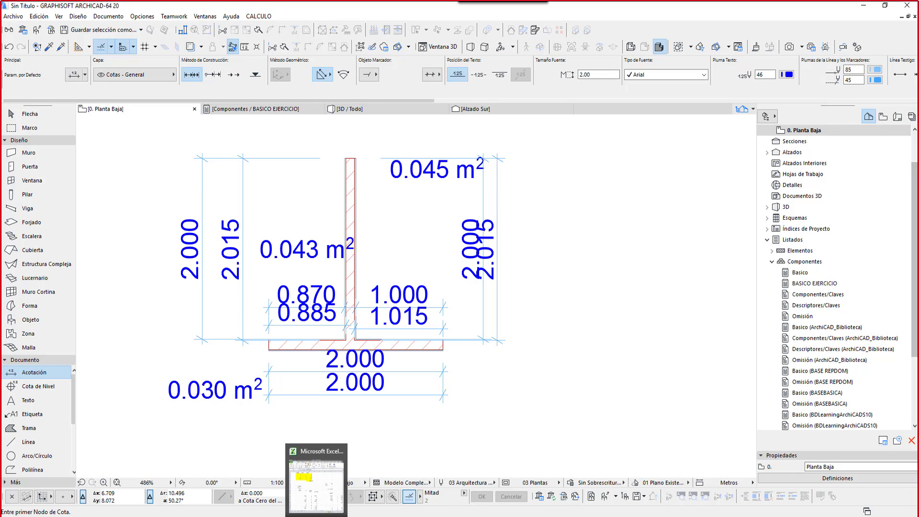
Step: Switch to the Excel area calculation and fill cells C18:D18 and C22:D22 with yellow
left_click(314, 478)
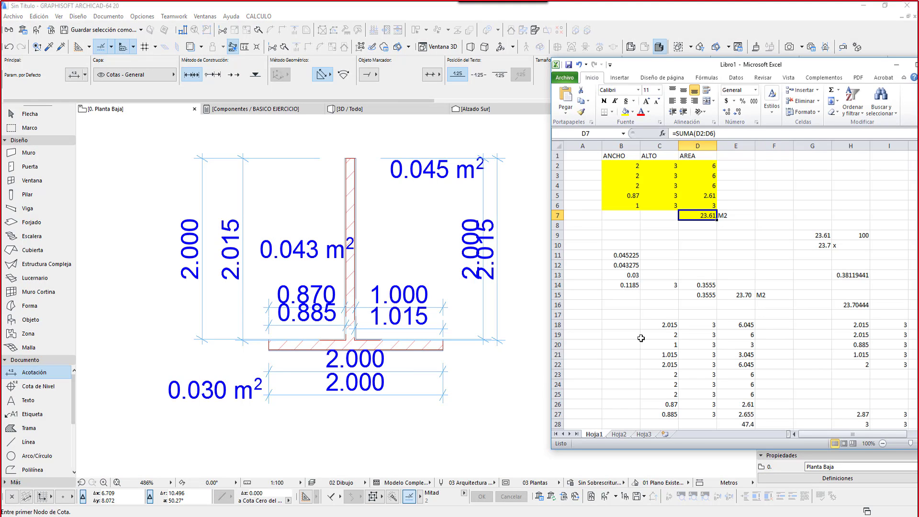
scroll(646, 336, "down", 1)
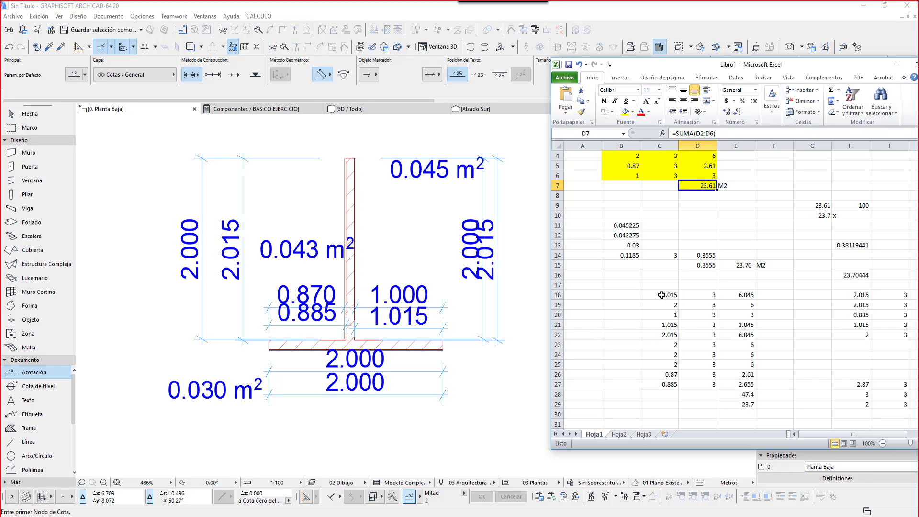
left_click_drag(665, 298, 692, 298)
left_click(661, 336, "ctrl")
left_click_drag(661, 336, 696, 335, "ctrl")
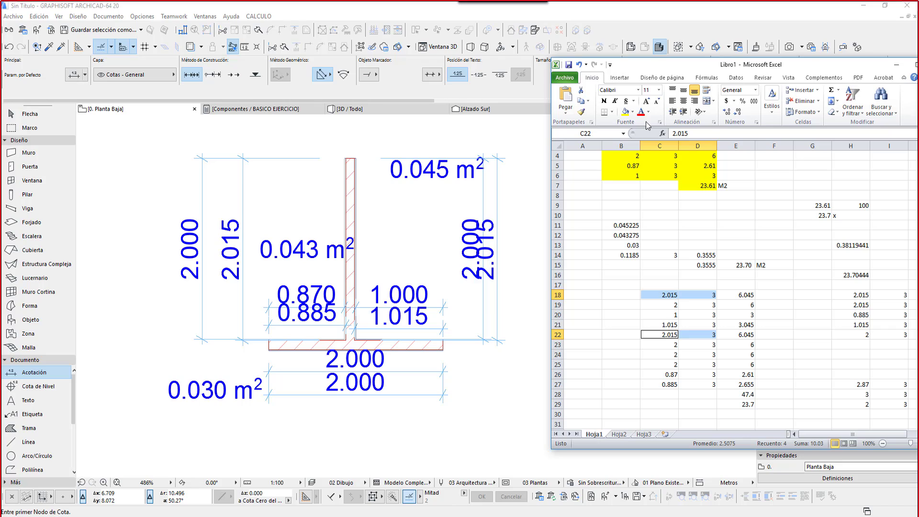
left_click(625, 112)
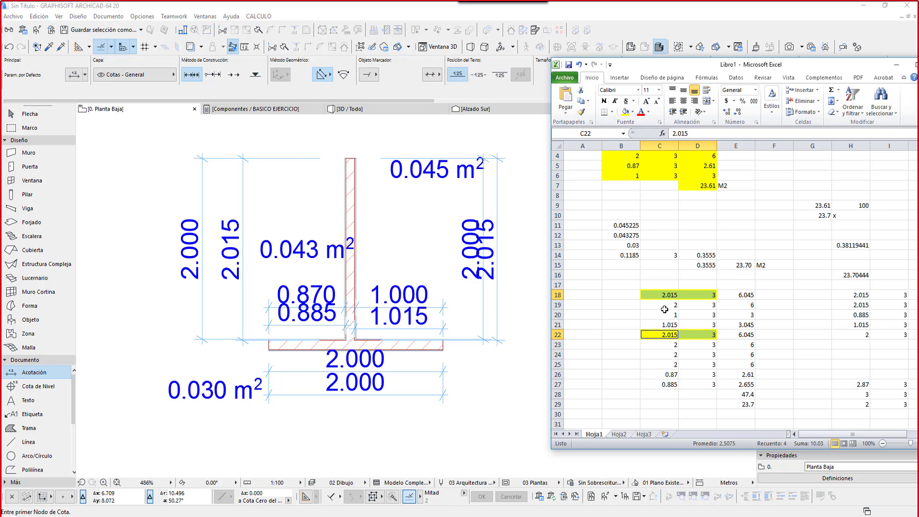
Step: Fill cells C19:D19, C23:D23 and C24:D25 with yellow
left_click_drag(665, 309, 690, 307)
left_click_drag(662, 344, 688, 346, "ctrl")
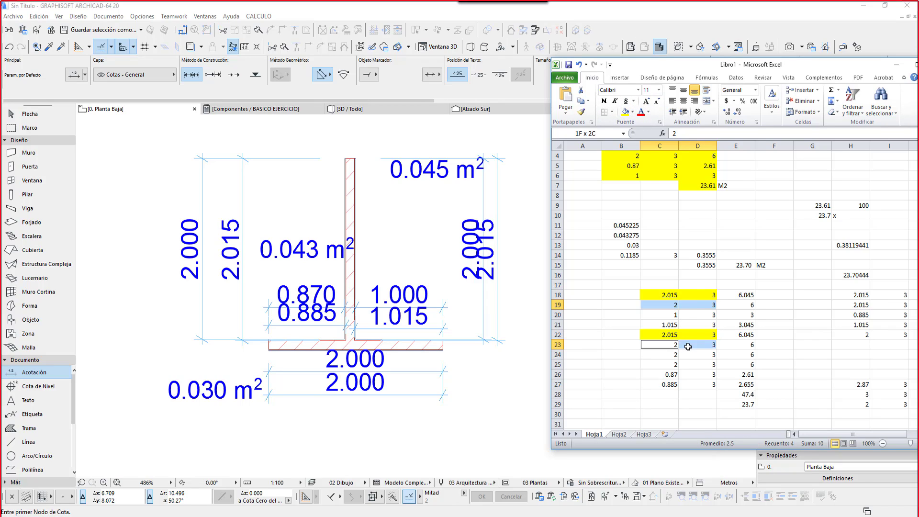
left_click(626, 113)
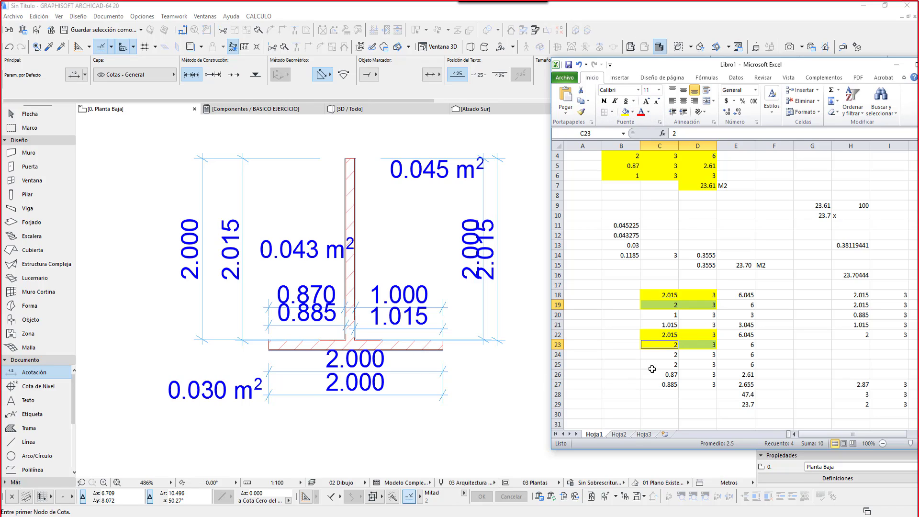
left_click_drag(657, 355, 701, 364)
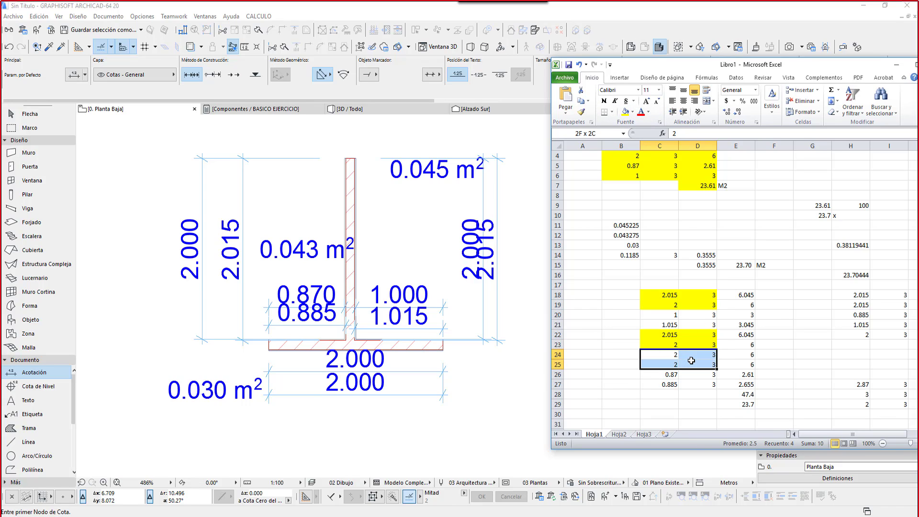
left_click(624, 112)
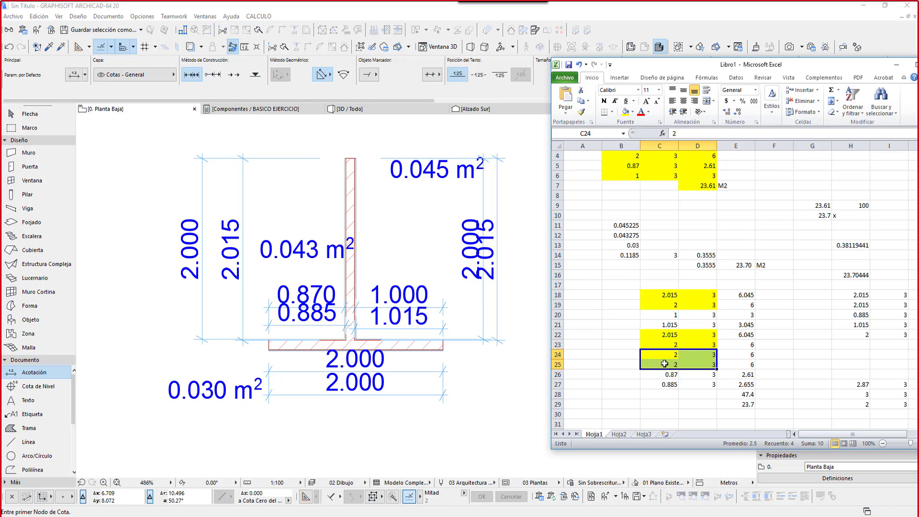
Step: Fill cells C26:D27 and C20:D21 with yellow so every width and height pair in rows 18 to 27 is highlighted
left_click_drag(661, 374, 699, 375)
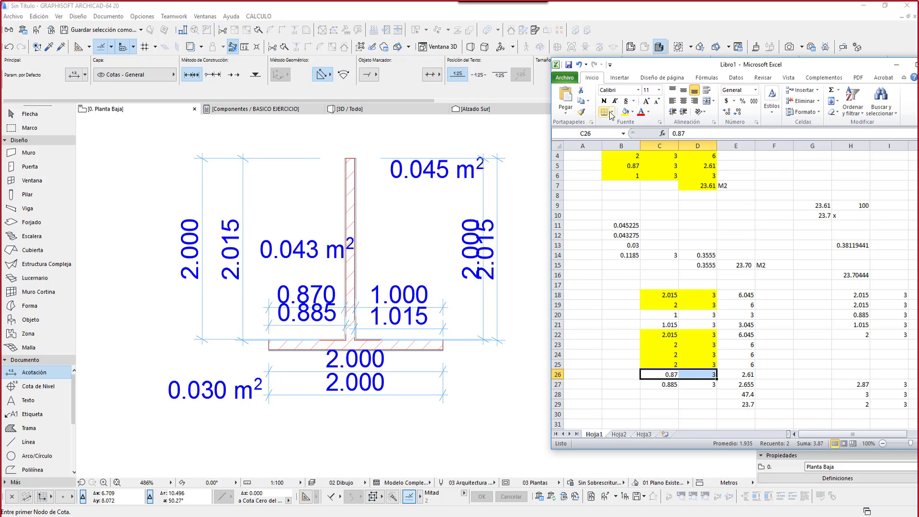
left_click(624, 112)
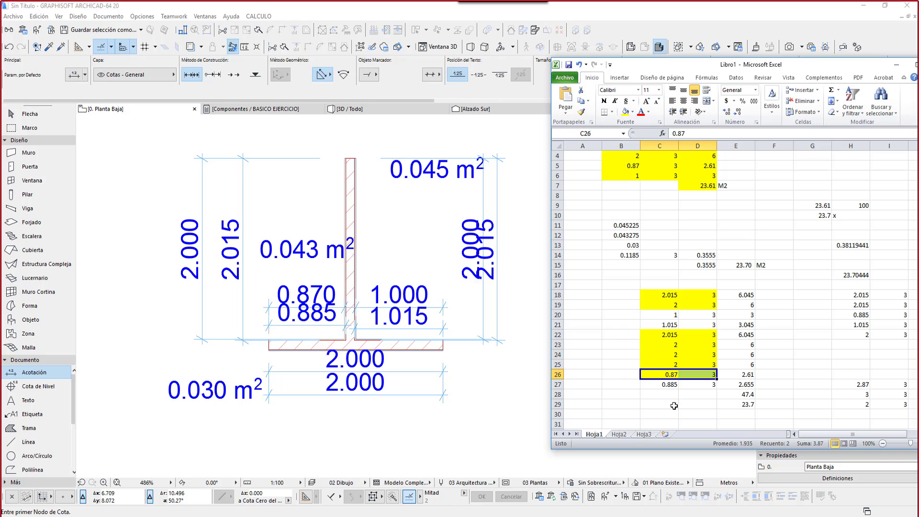
left_click_drag(658, 387, 699, 385)
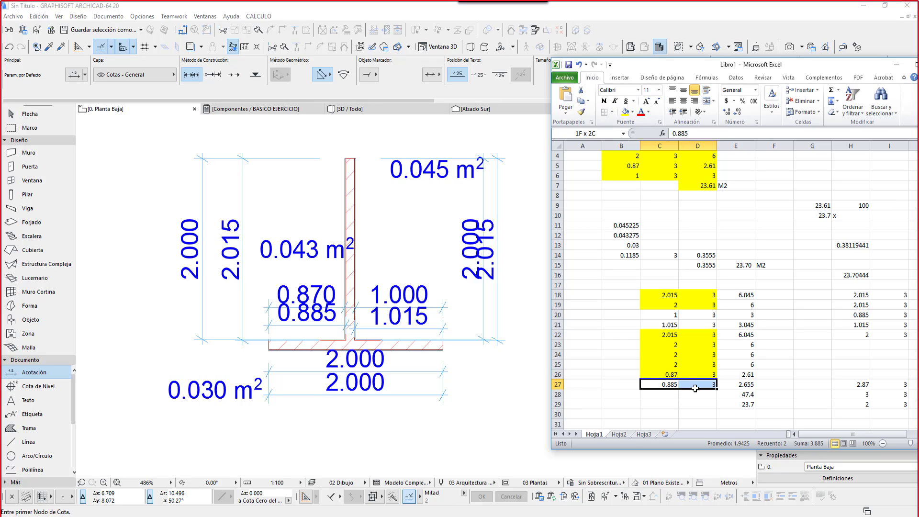
left_click(625, 111)
left_click_drag(654, 315, 696, 315)
left_click(624, 112)
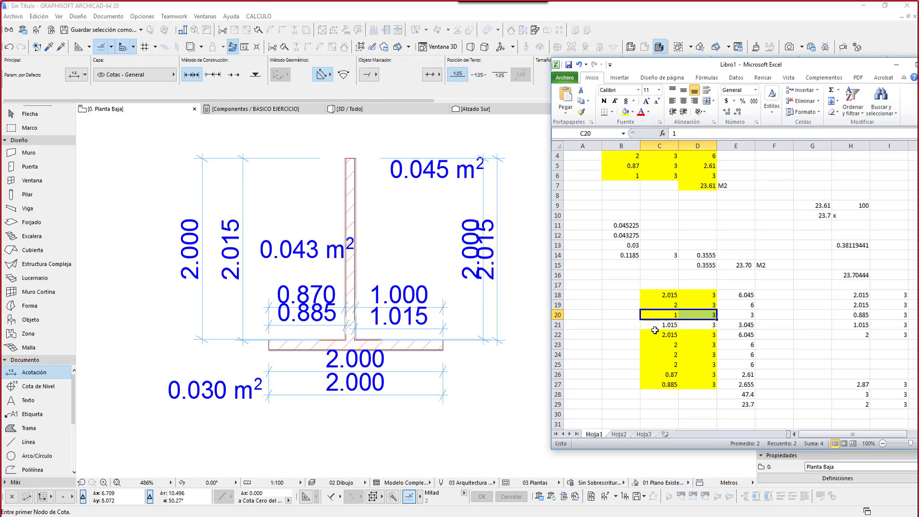
left_click_drag(652, 324, 694, 324)
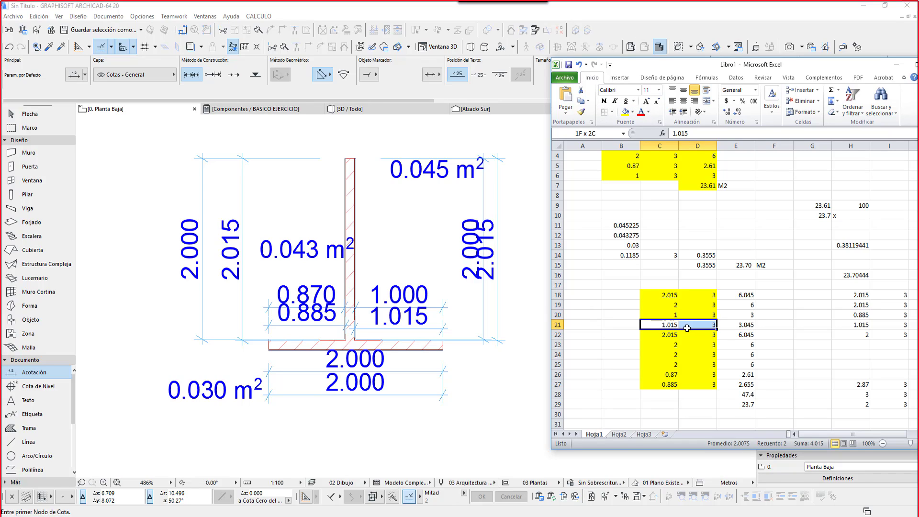
left_click(624, 113)
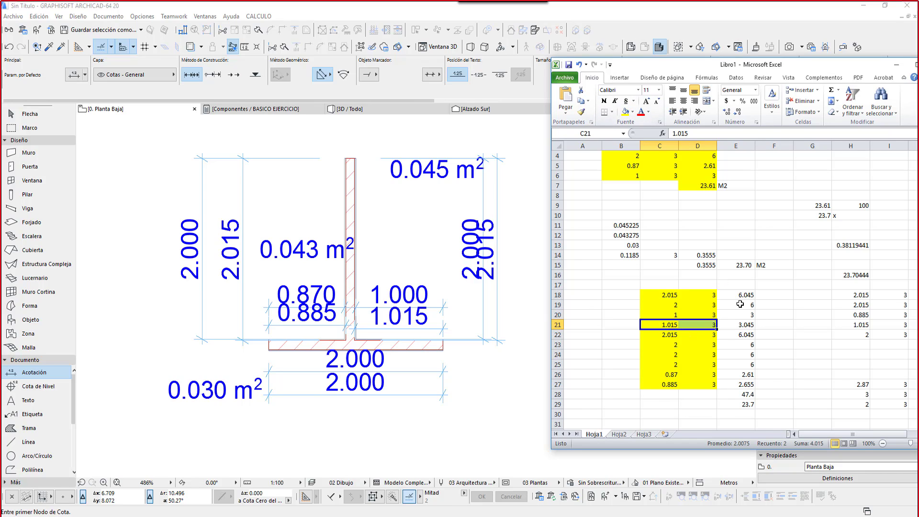
Step: Make the area total in E28 bold and the halved total in E29 bold and red
left_click_drag(735, 295, 740, 385)
left_click(738, 394)
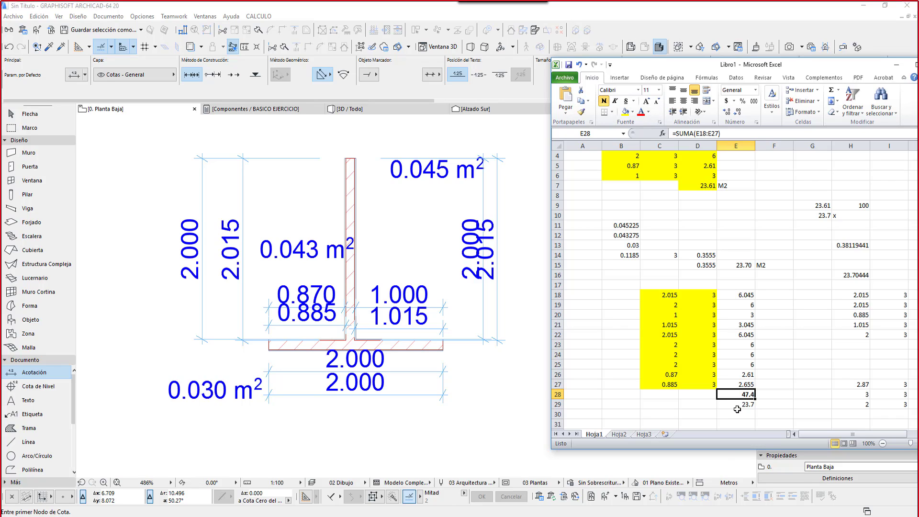
left_click(736, 406)
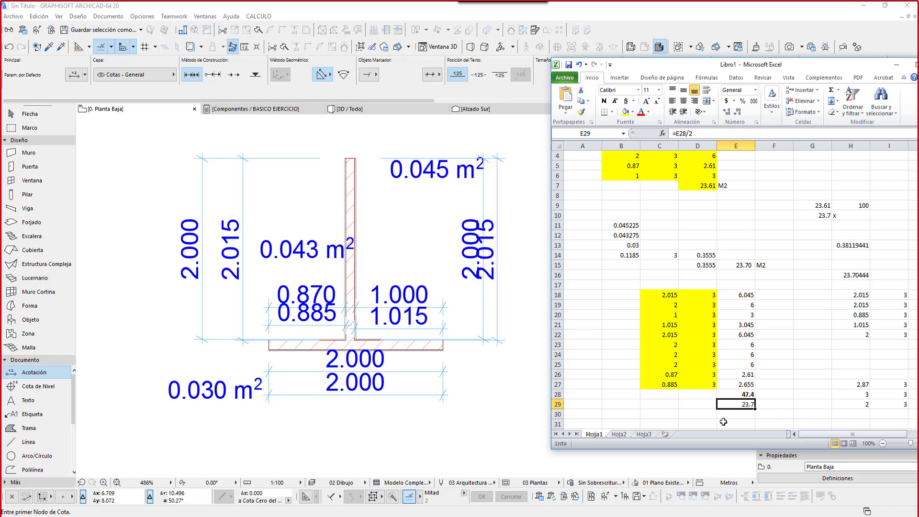
left_click(604, 101)
left_click(640, 111)
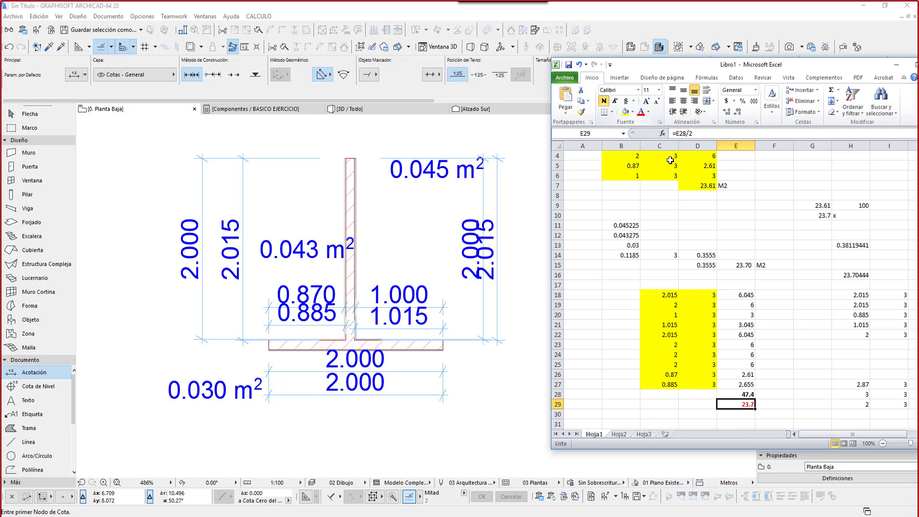
Step: Give E29 a light grey fill and 16-point text, and widen the spreadsheet window to show more columns
left_click(632, 112)
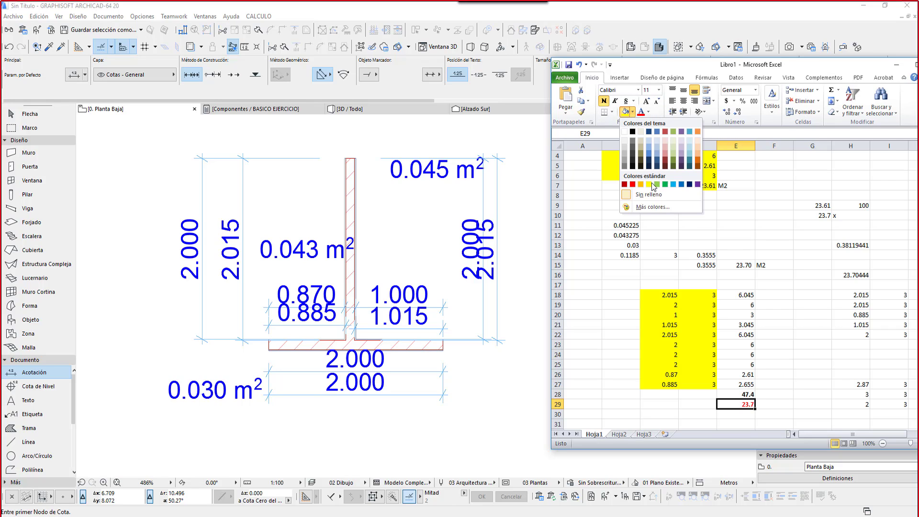
left_click(629, 164)
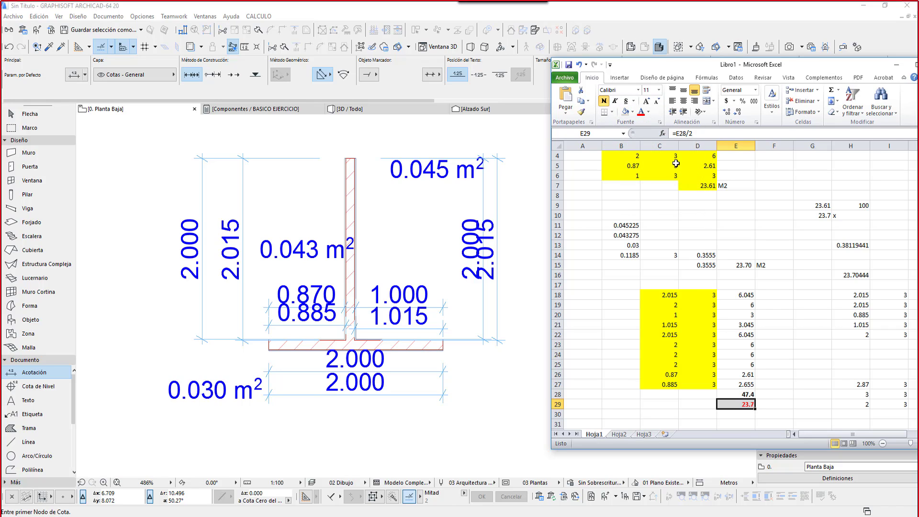
left_click(659, 96)
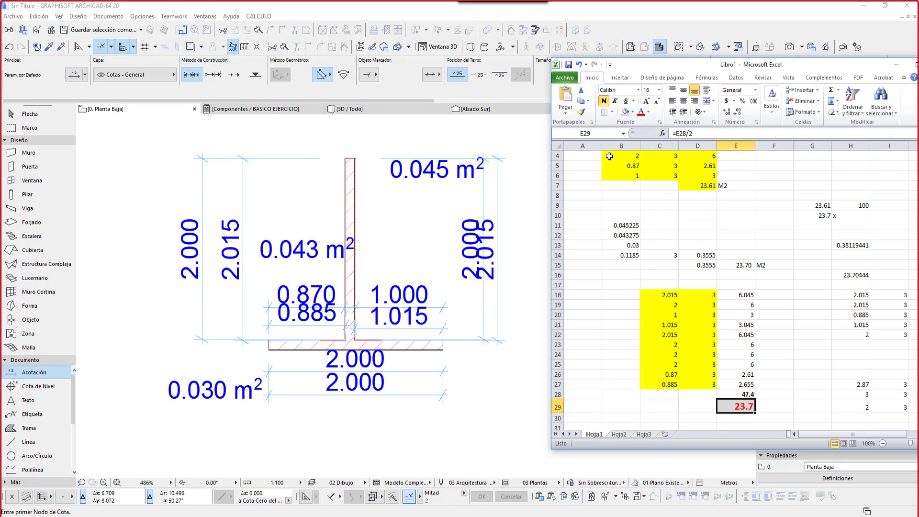
left_click_drag(549, 175, 498, 176)
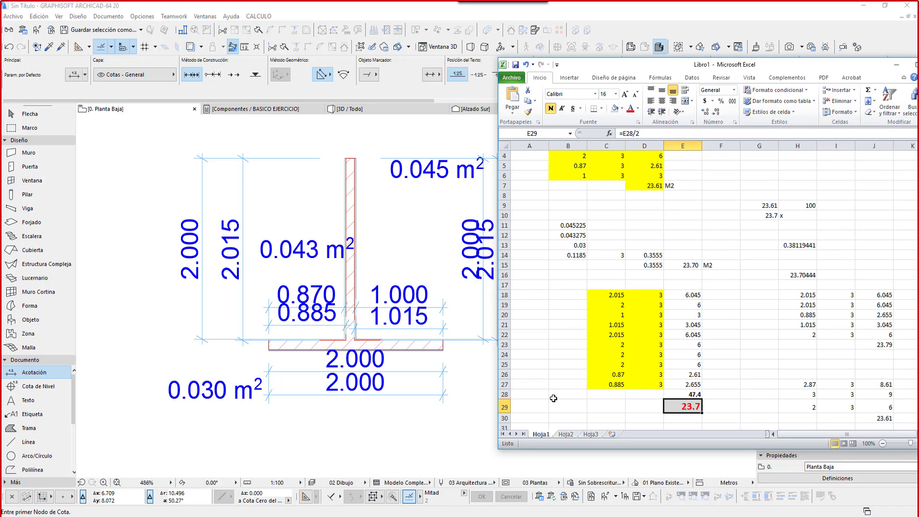
Step: Switch back to ARCHICAD and open the BASICO EJERCICIO component list
left_click(465, 397)
middle_click_drag(553, 386, 516, 373)
middle_click_drag(633, 371, 735, 389)
left_click(810, 284)
double_click(810, 286)
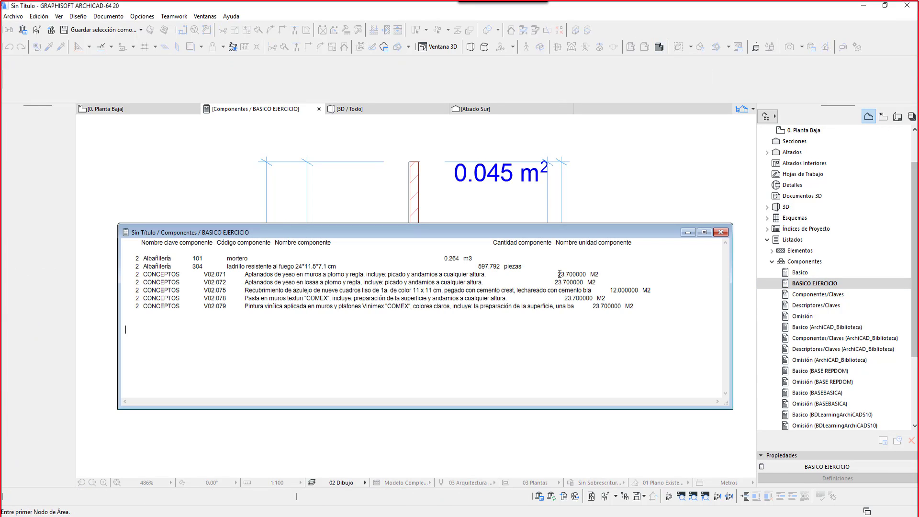
Step: Move the list window up and examine the quantities of plaster items V02.071 and V02.072
left_click_drag(558, 274, 589, 275)
mouse_move(622, 233)
left_mouse_down()
mouse_move(584, 430)
mouse_move(621, 191)
left_mouse_up()
left_click(591, 238)
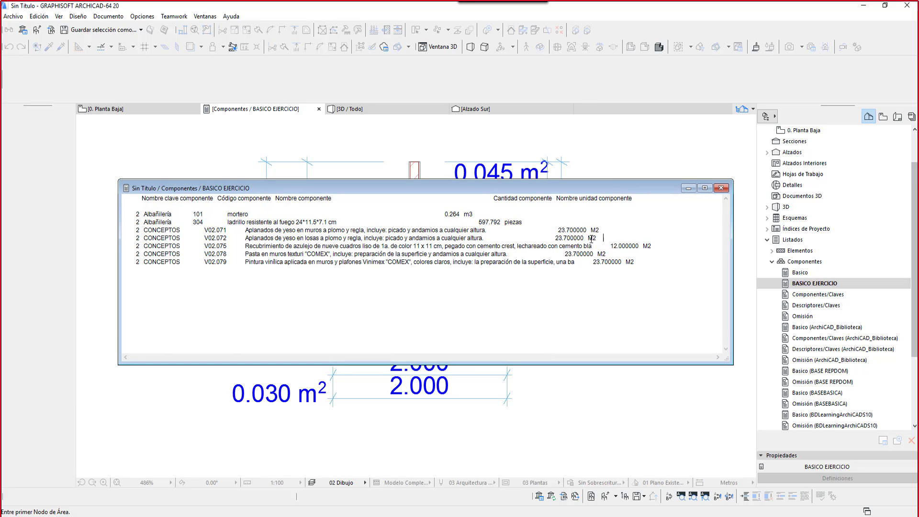
left_click_drag(557, 230, 586, 236)
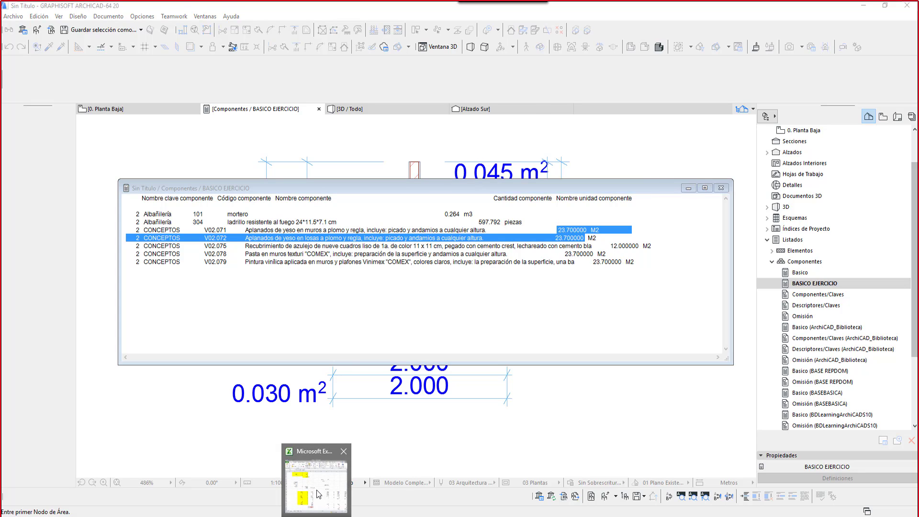
Step: Switch to Excel, maximize its window, and format the AREA total in D7 as bold red 14-point text
left_click(328, 484)
double_click(722, 63)
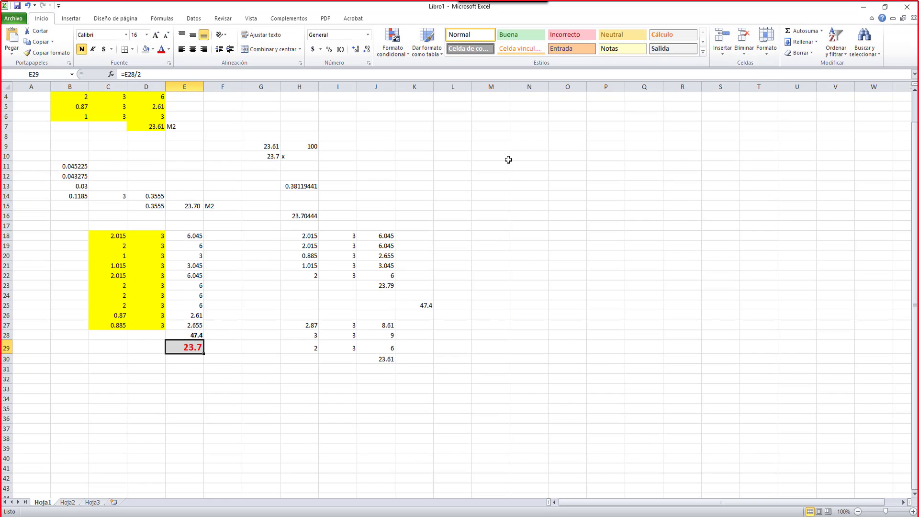
left_click(152, 157)
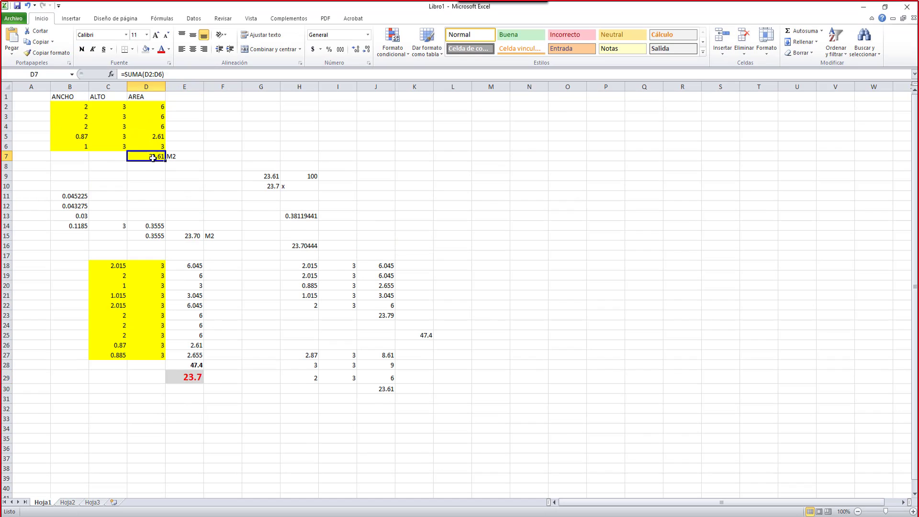
left_click(82, 50)
left_click(161, 50)
left_click(156, 35)
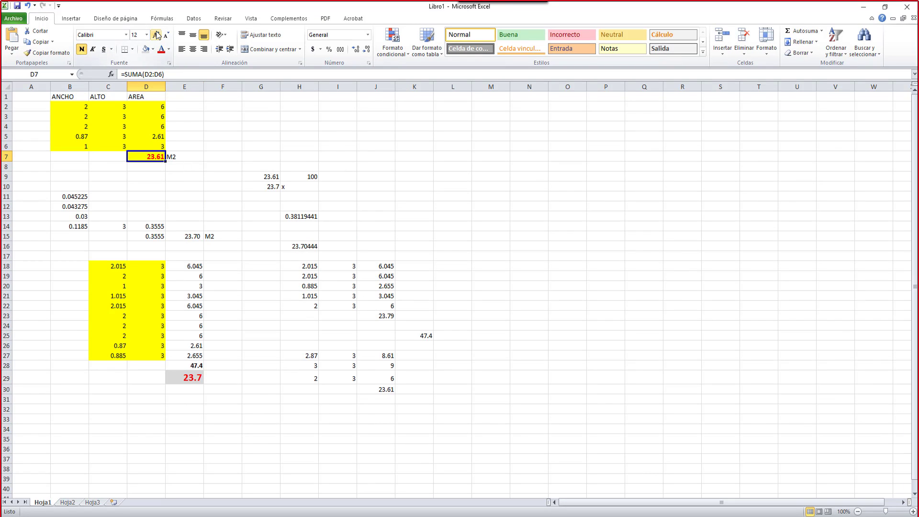
left_click(156, 35)
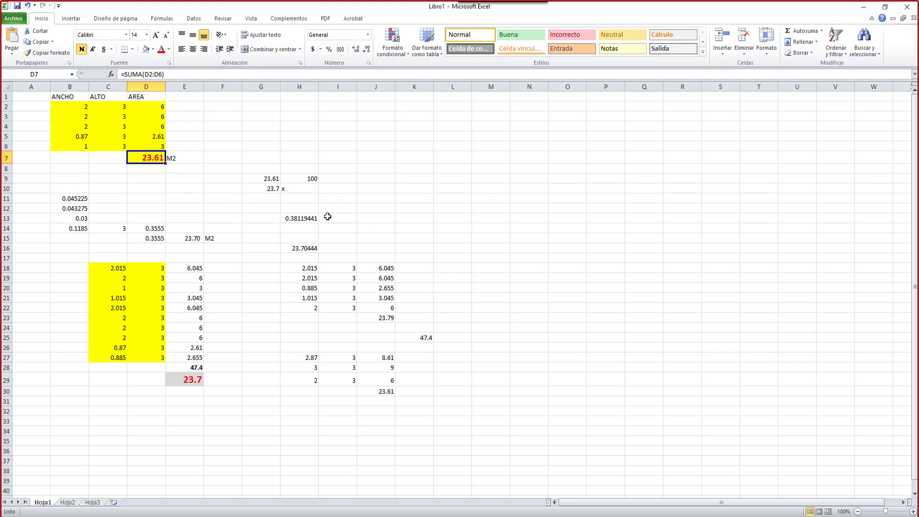
Step: Enter 0.04 in J9 and a % sign beside it in K9
left_click(299, 207)
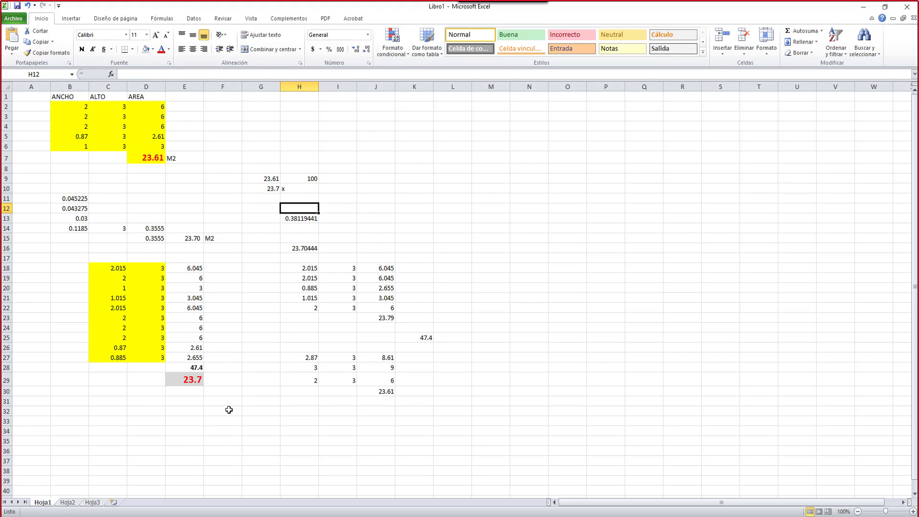
left_click(372, 181)
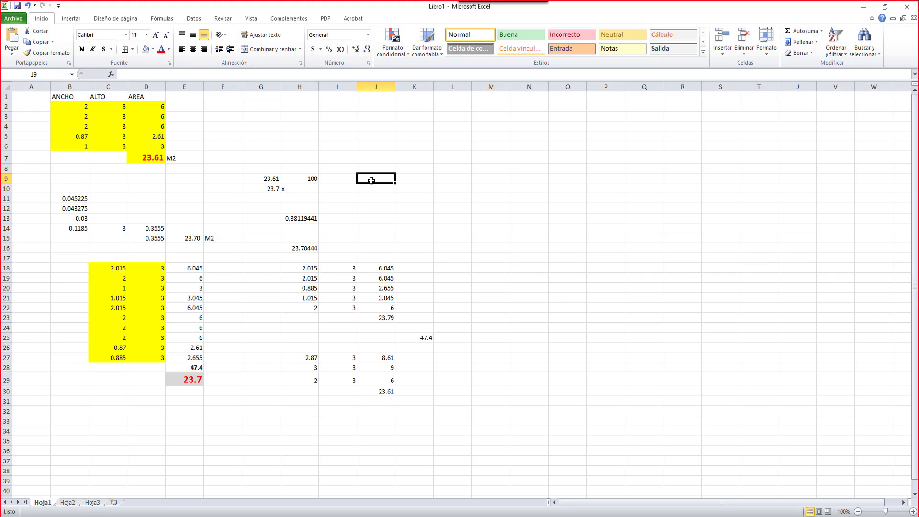
type("0.04")
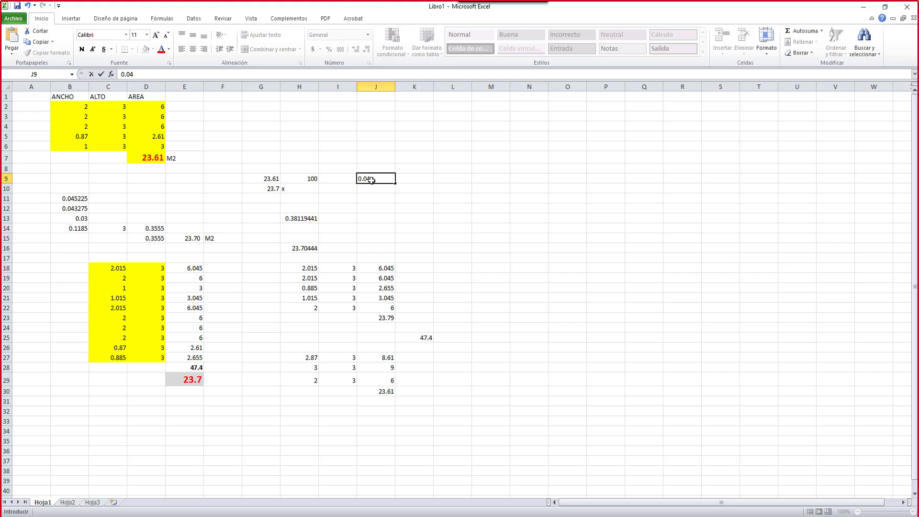
key("Return")
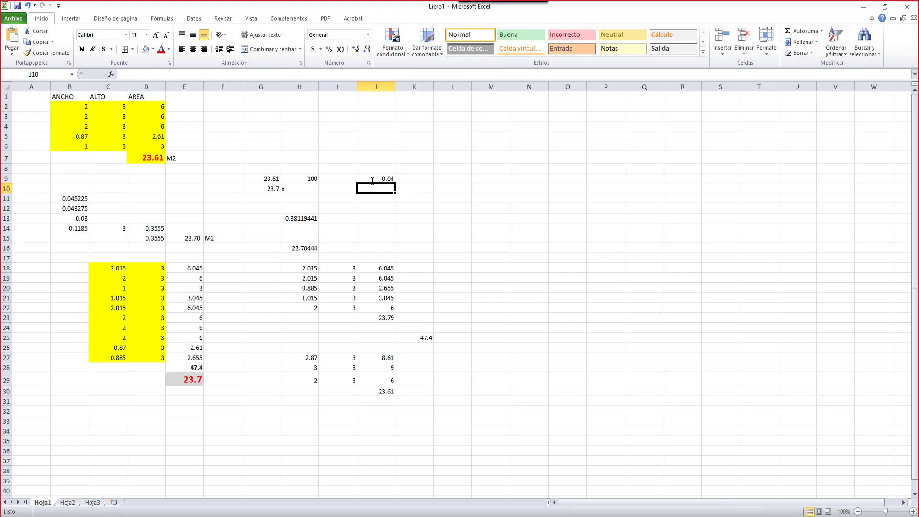
left_click(406, 179)
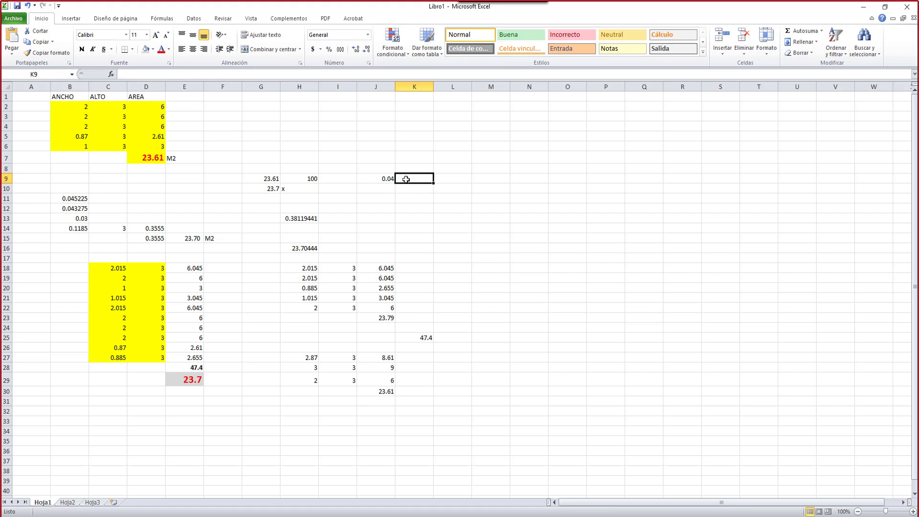
type("%")
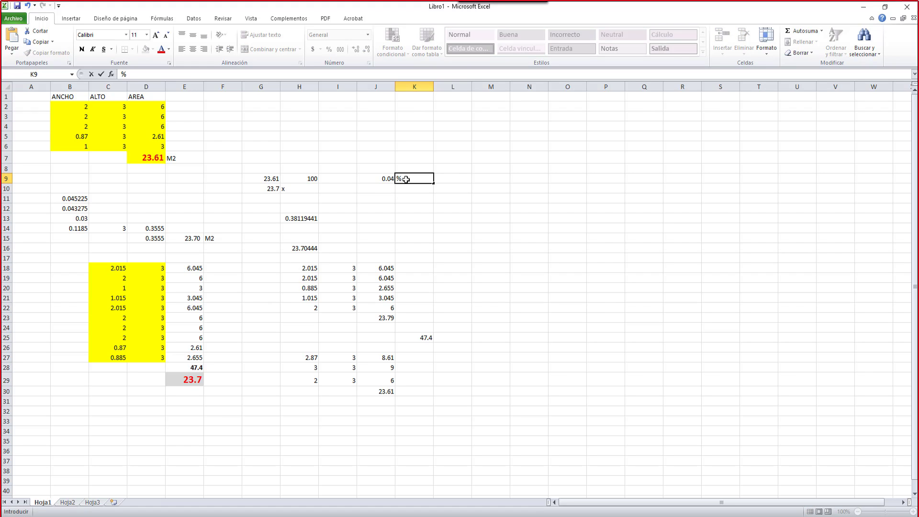
key("Return")
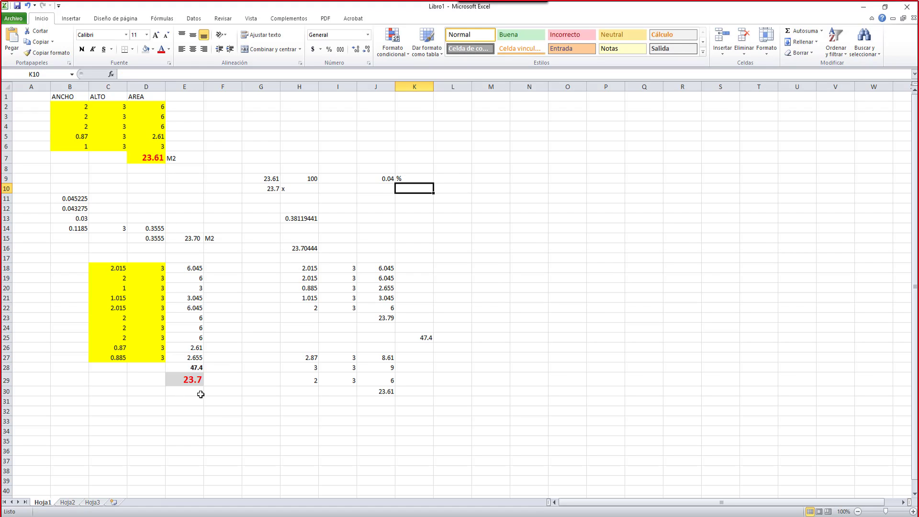
Step: Write 23.61*1.004 as text in J11 and calculate it in J12 with the formula =23.61*1.004
left_click(372, 199)
type("2")
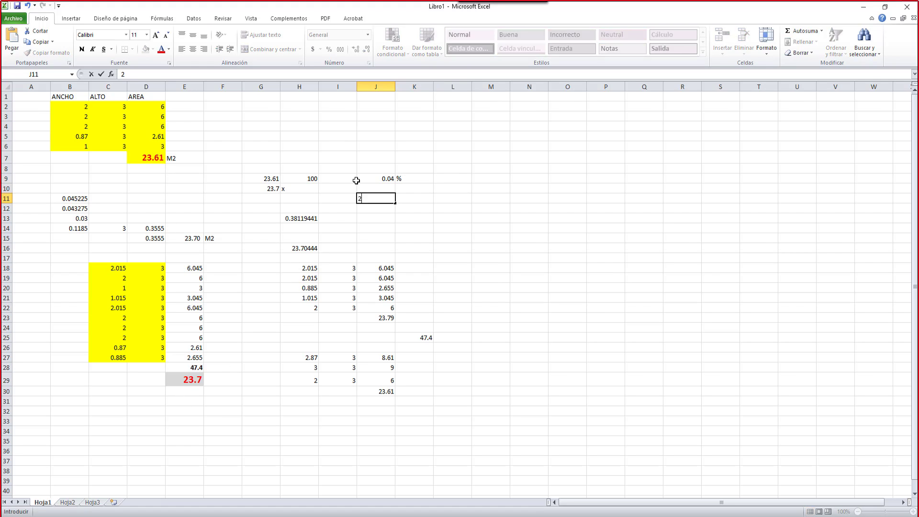
type("3.61*1.004")
key("Return")
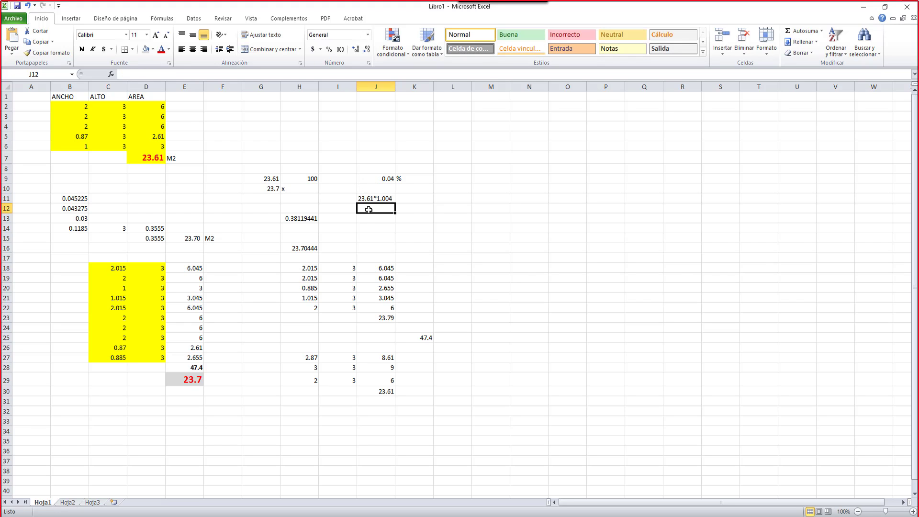
type("=23.6")
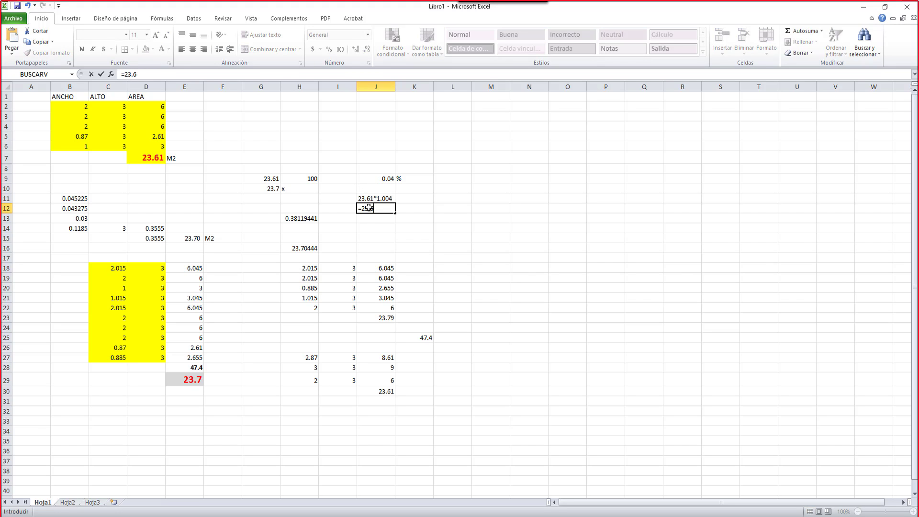
type("1*1.004")
key("Return")
left_click(369, 208)
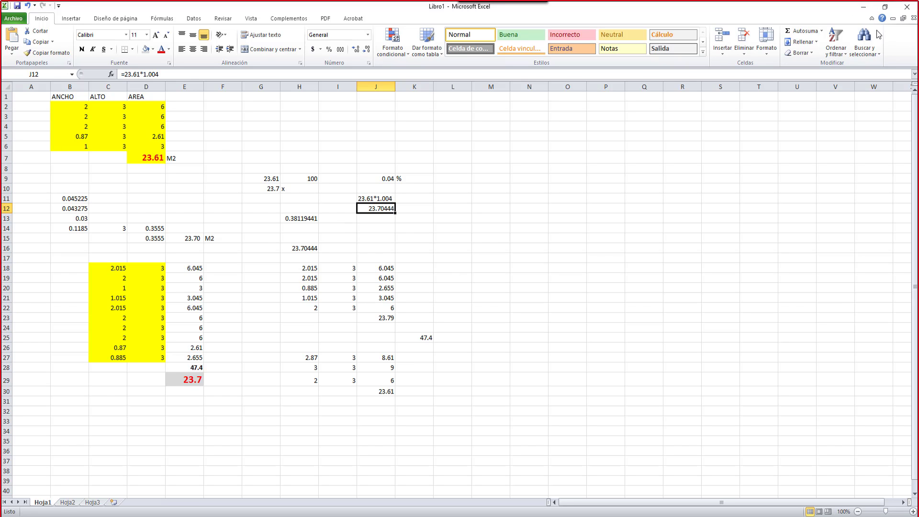
Step: Switch back to ARCHICAD and examine the listed quantities of plaster items V02.071 and V02.072 and tile item V02.075
left_click(864, 7)
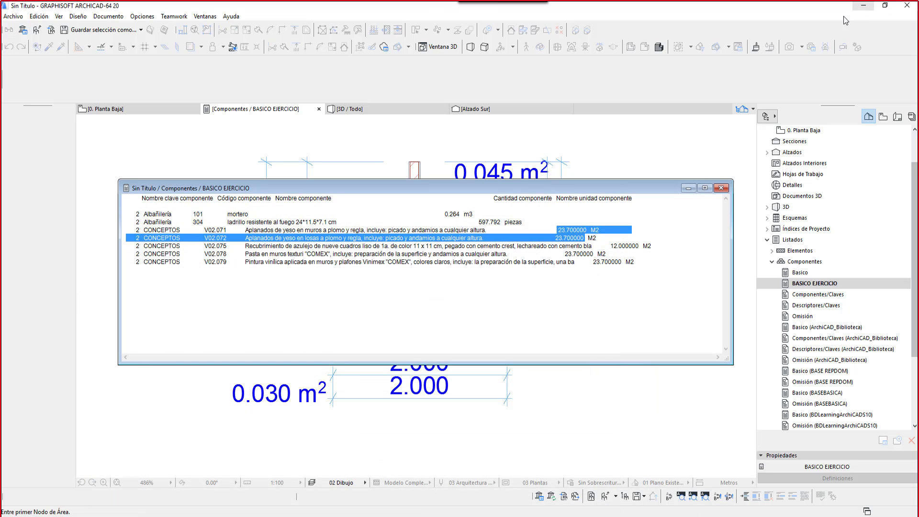
left_click(568, 254)
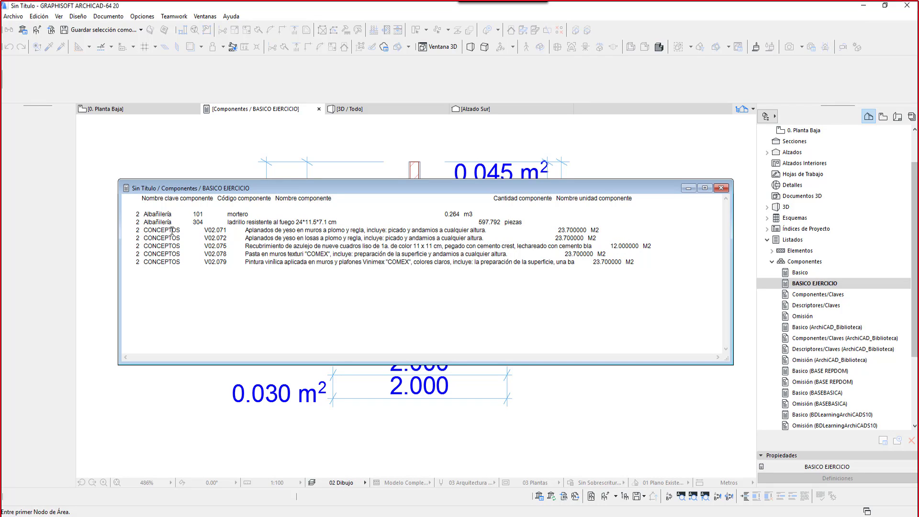
left_click_drag(245, 230, 604, 231)
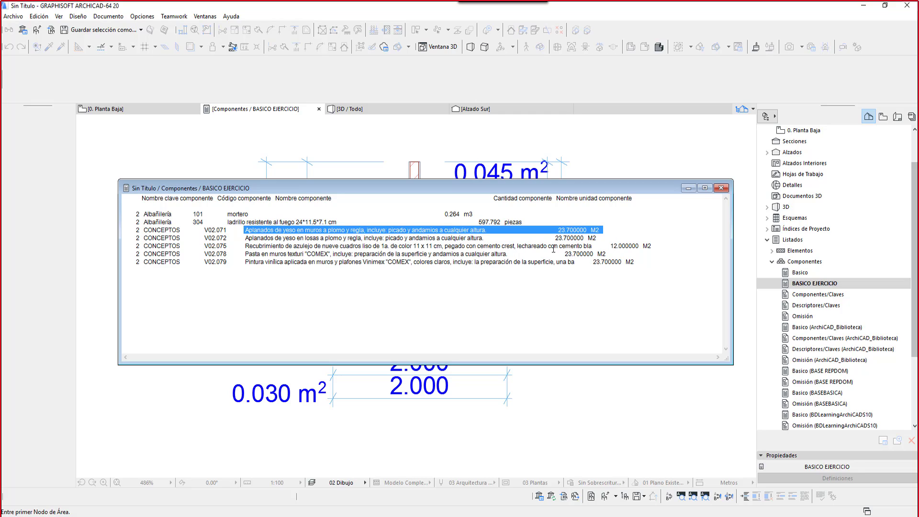
left_click_drag(555, 238, 583, 237)
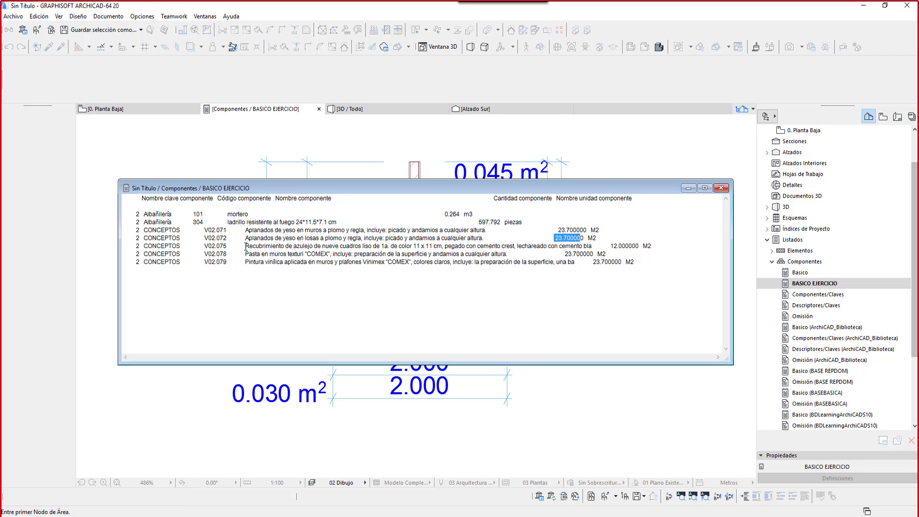
left_click_drag(244, 246, 652, 246)
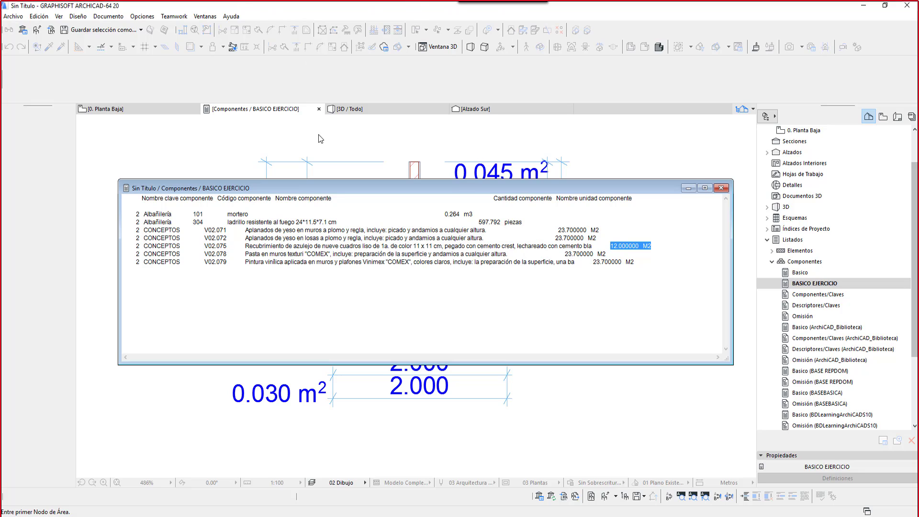
Step: Return to the Planta Baja plan and open the property object V02071V02079.gsm from the embedded library for editing
left_click(188, 109)
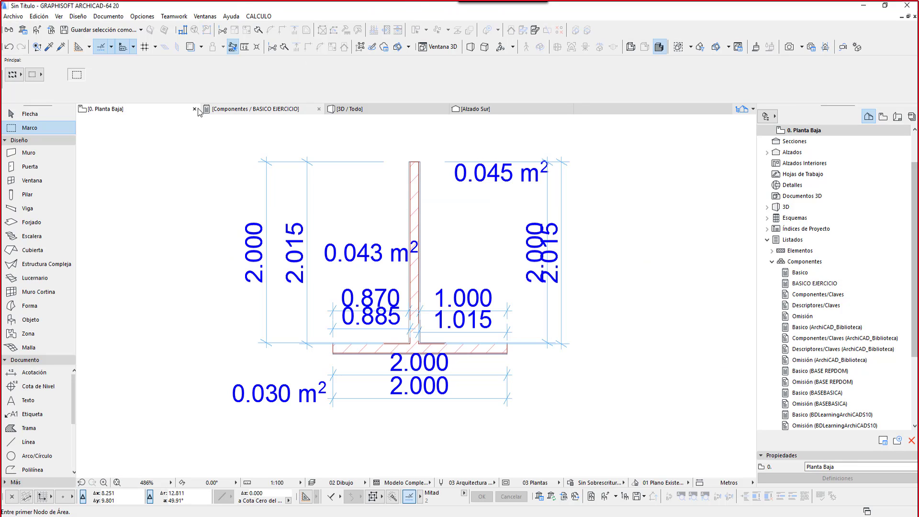
left_click(259, 16)
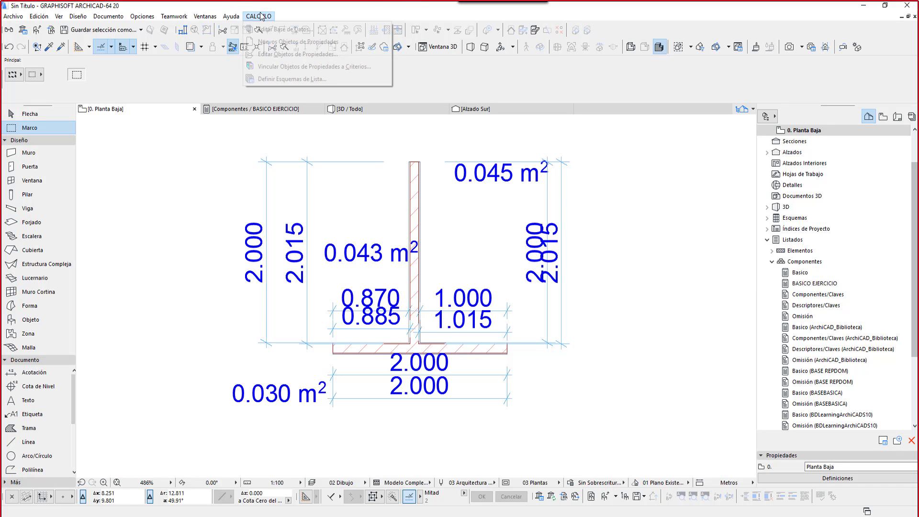
left_click(289, 58)
left_click(516, 176)
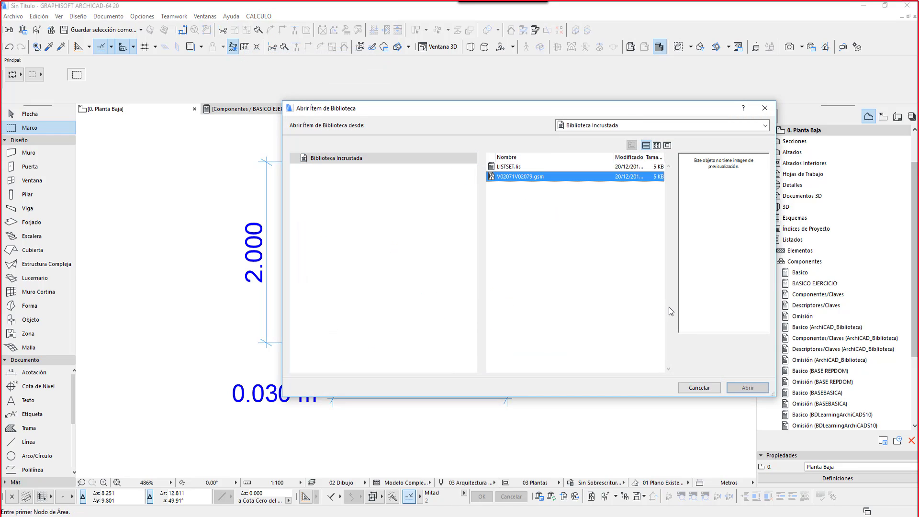
left_click(745, 388)
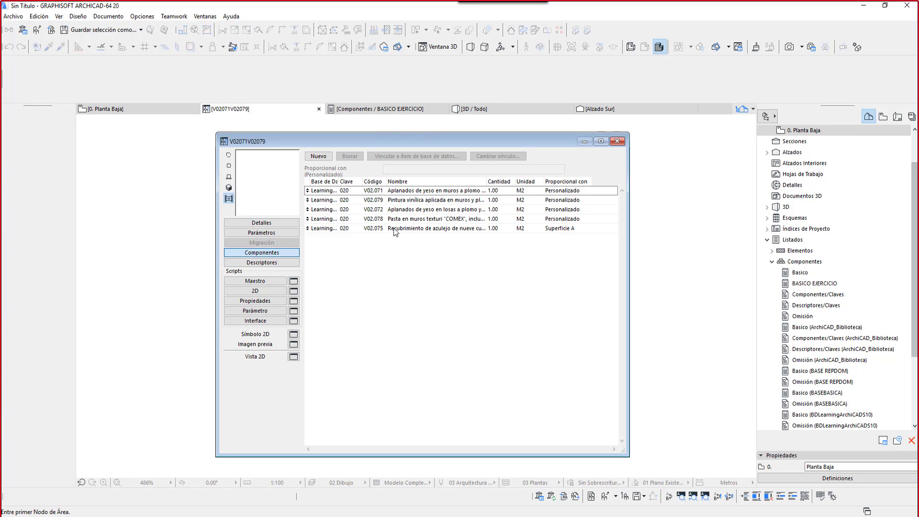
Step: Add a new component to the property object and expand the CONCEPTOS group of LearningArchiCADVIV to choose its database item
left_click(394, 227)
left_click(319, 156)
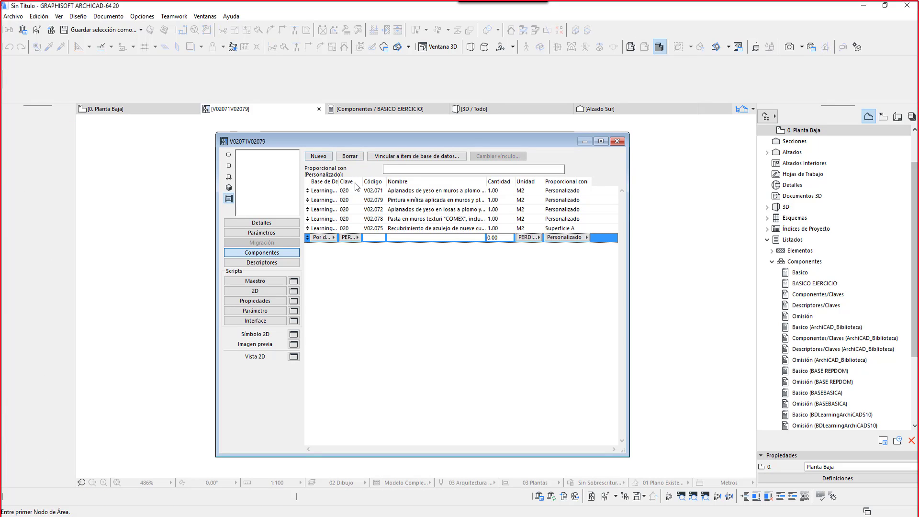
left_click(395, 157)
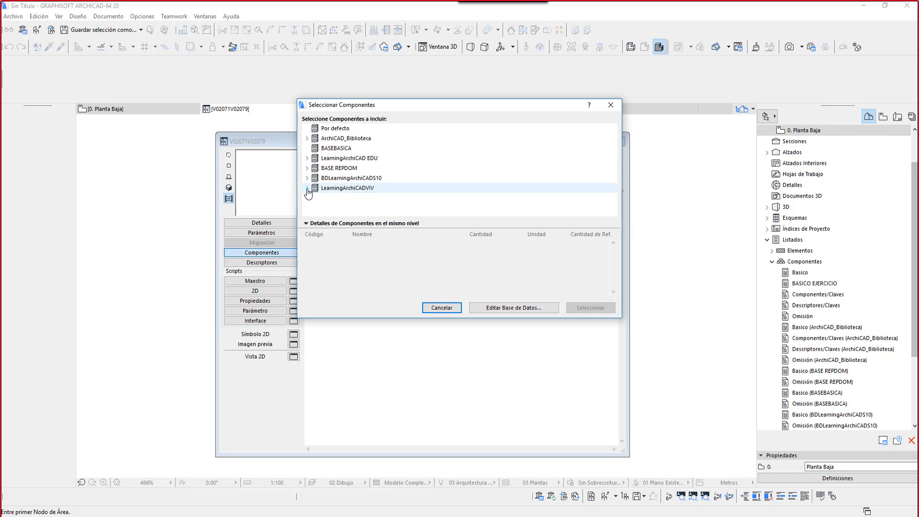
left_click(308, 188)
left_click_drag(614, 174, 610, 187)
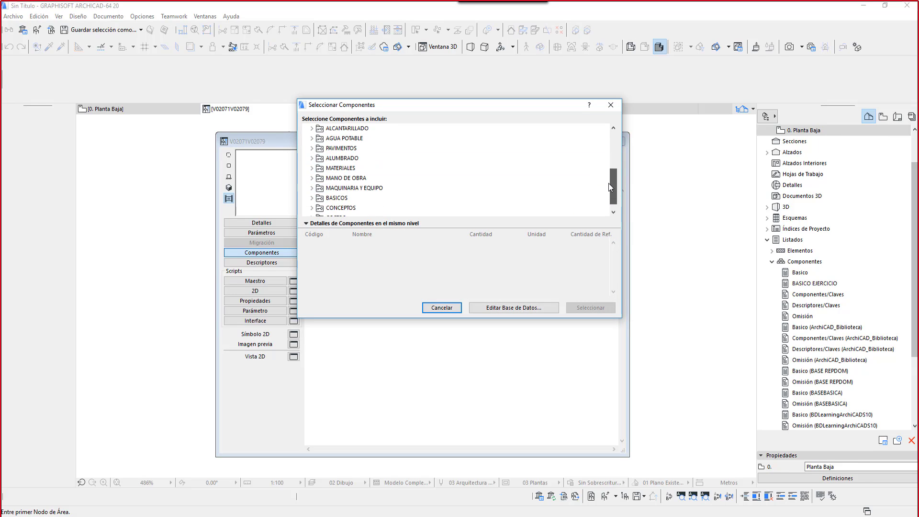
left_click(312, 207)
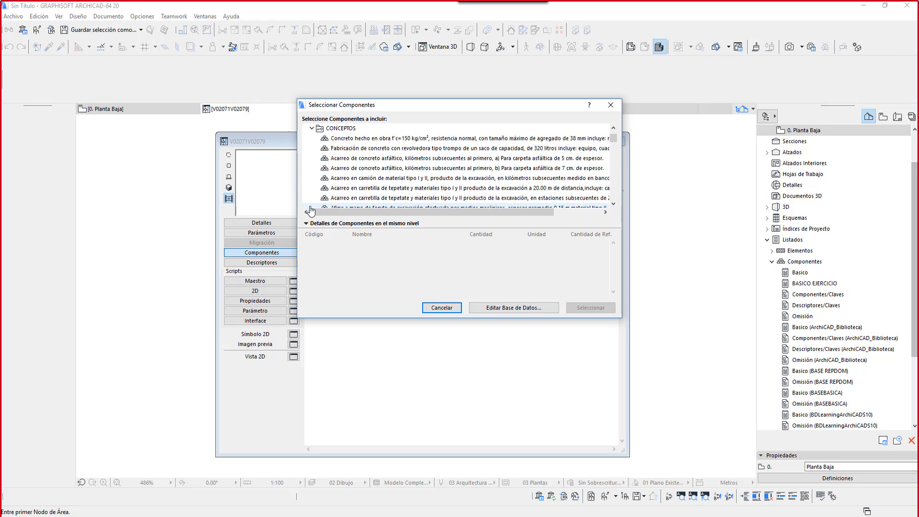
Step: Link the new component to tile-covering item V02.075 in the CONCEPTOS group
left_click_drag(613, 138, 613, 162)
left_click(551, 169)
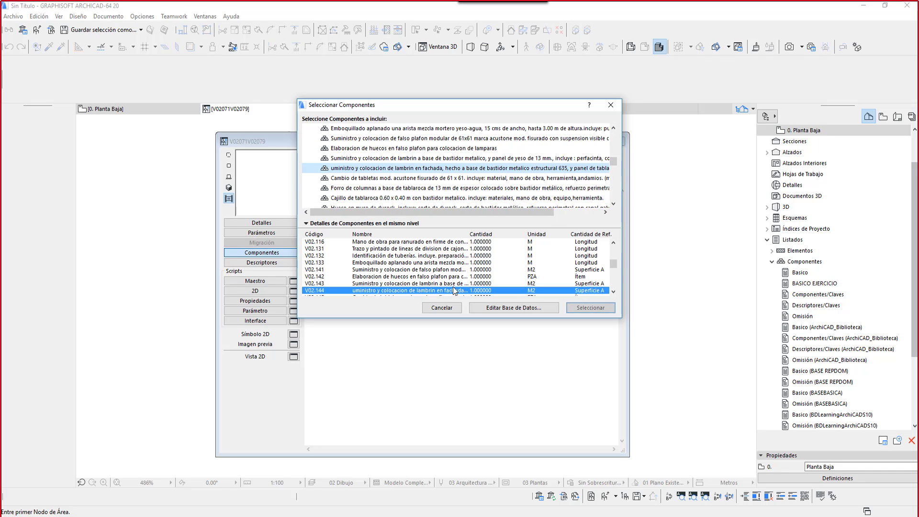
scroll(452, 263, "down", 1)
scroll(451, 262, "up", 8)
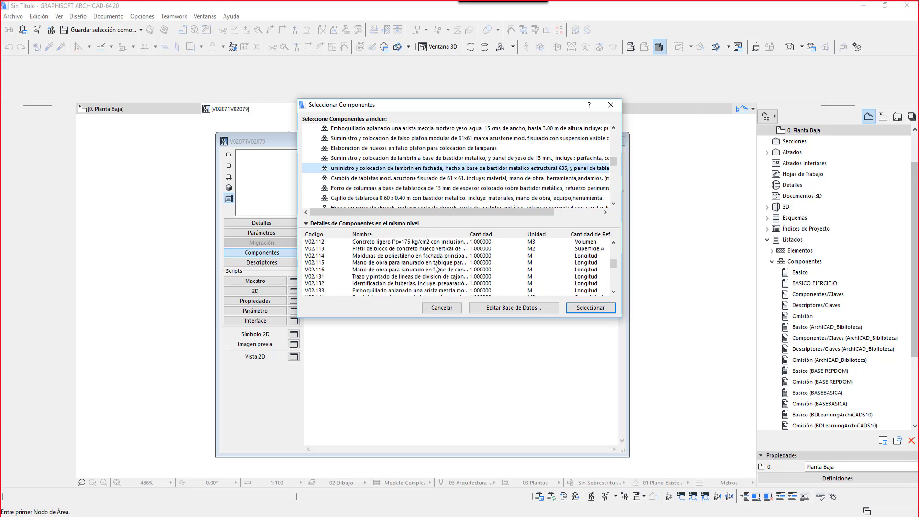
scroll(436, 267, "up", 10)
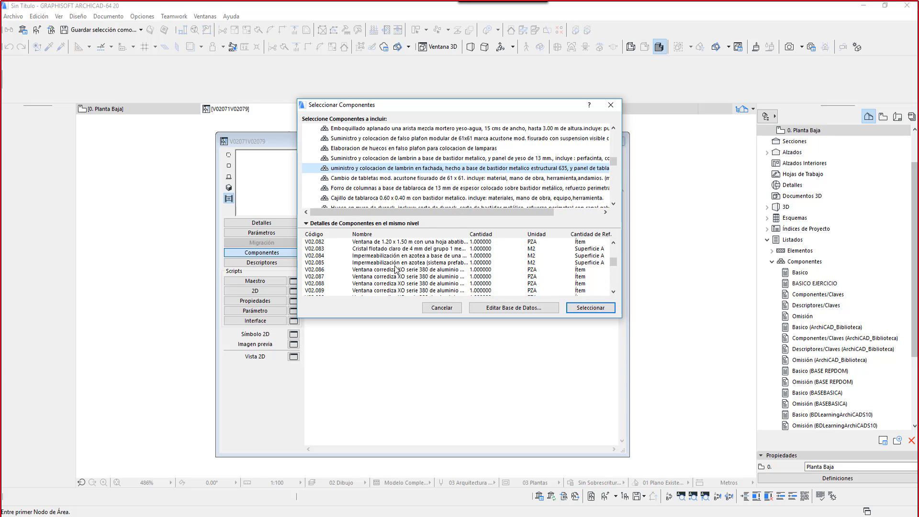
scroll(392, 268, "up", 2)
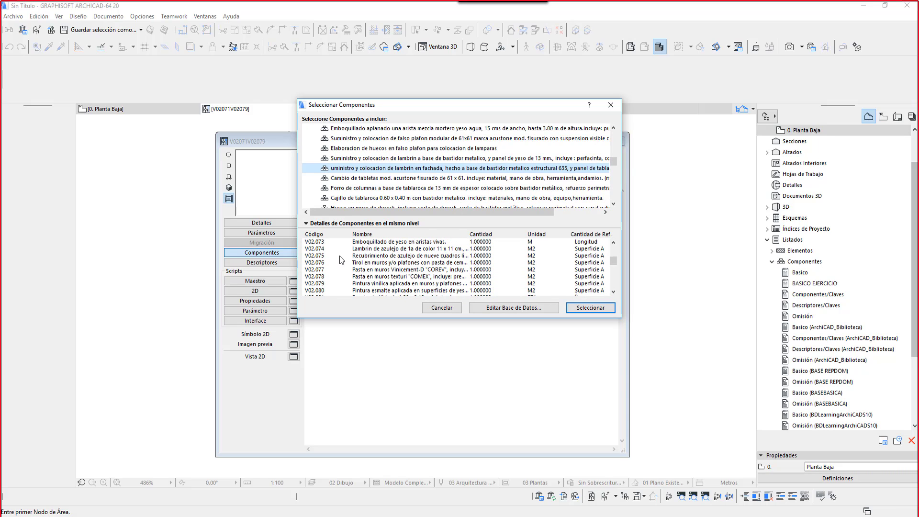
left_click(340, 256)
left_click(592, 308)
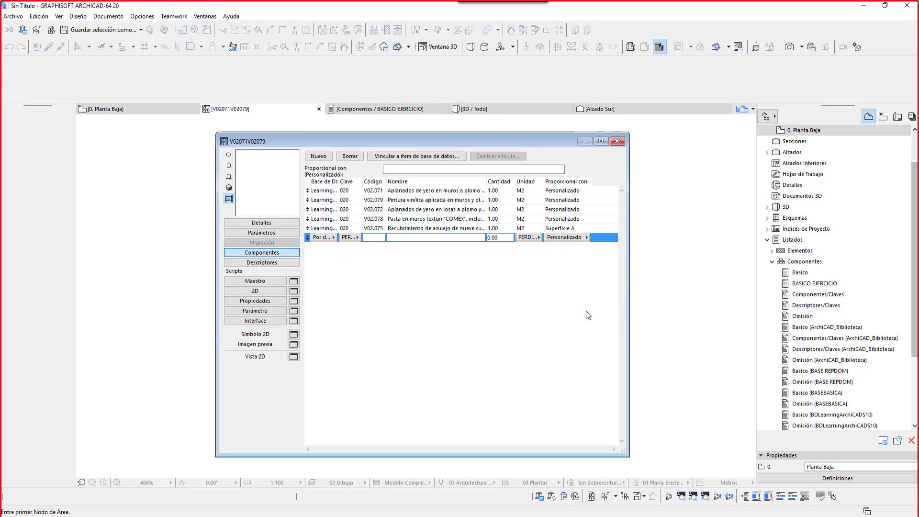
Step: Make the second V02.075 component proportional to Superficie B, then close the property object and save its changes
left_click(577, 237)
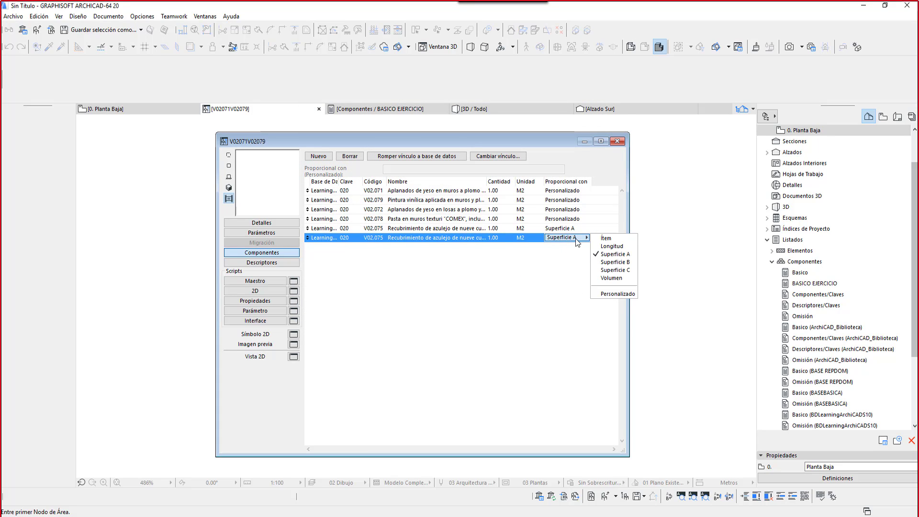
left_click(614, 265)
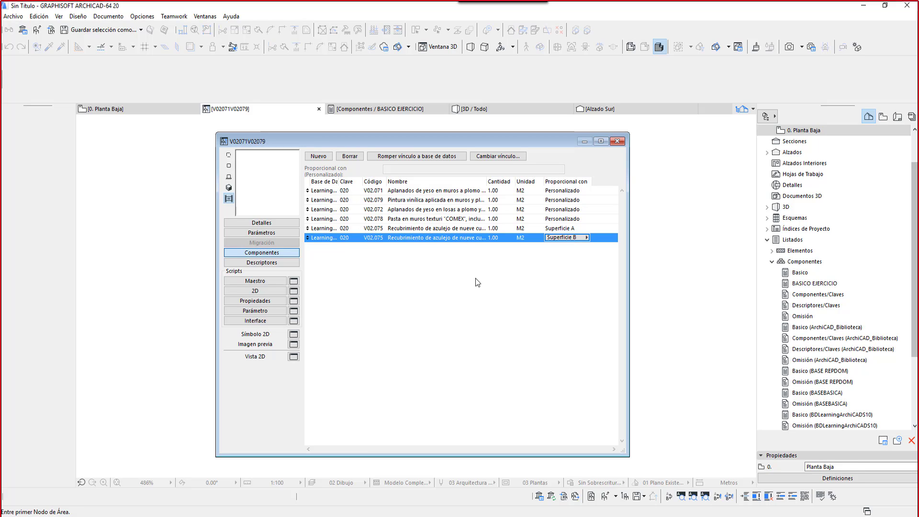
left_click(618, 141)
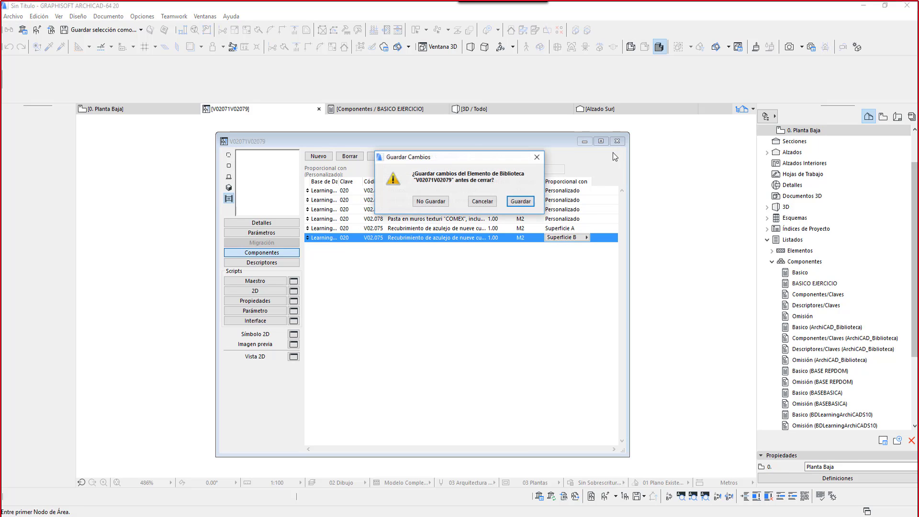
left_click(522, 202)
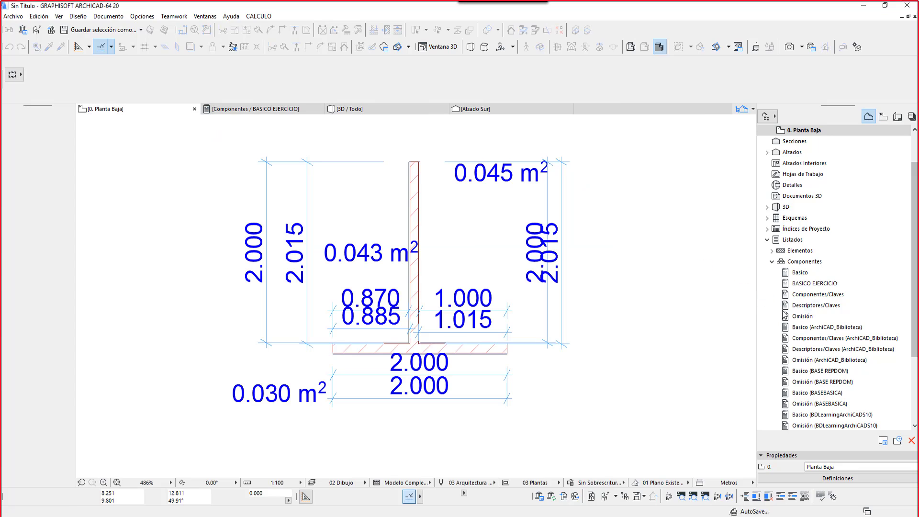
Step: Reopen the BASICO EJERCICIO component list, examine the quantity of tile item V02.075, and move the list window slightly up
left_click(813, 283)
double_click(813, 284)
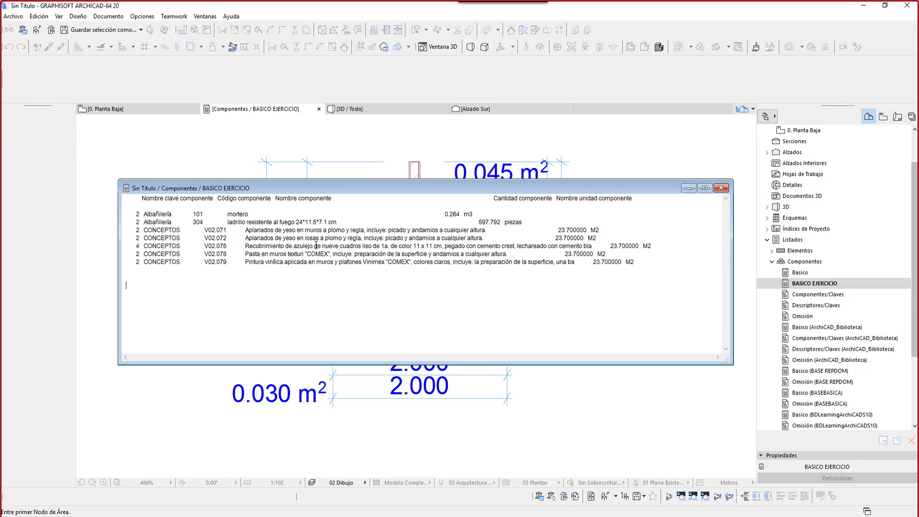
left_click_drag(609, 246, 640, 247)
left_click_drag(237, 189, 233, 184)
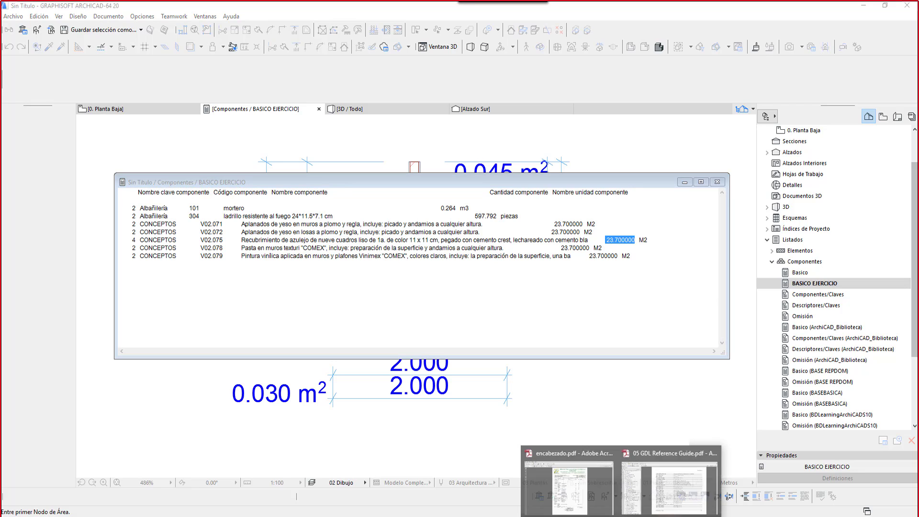
Step: Switch to the GDL Reference Guide, search for 332, and go to the wall parameters available for listing and labels
left_click(666, 474)
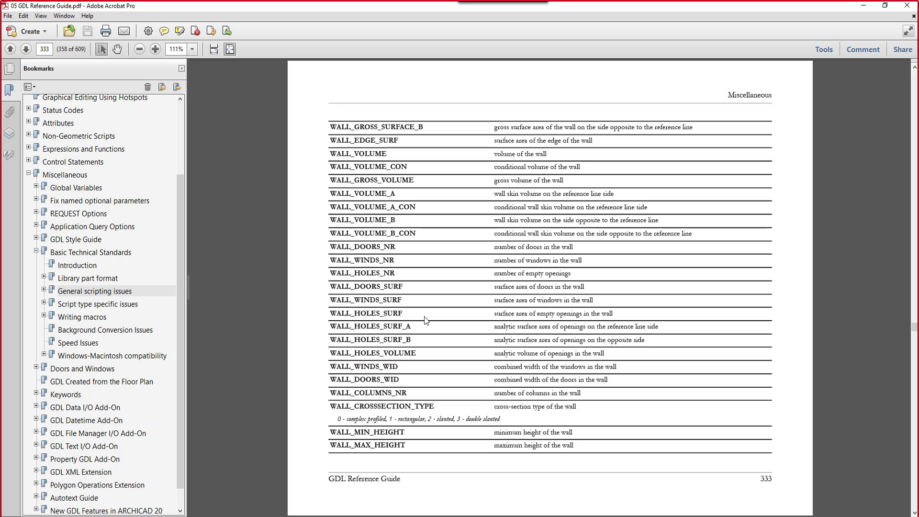
left_click(112, 371)
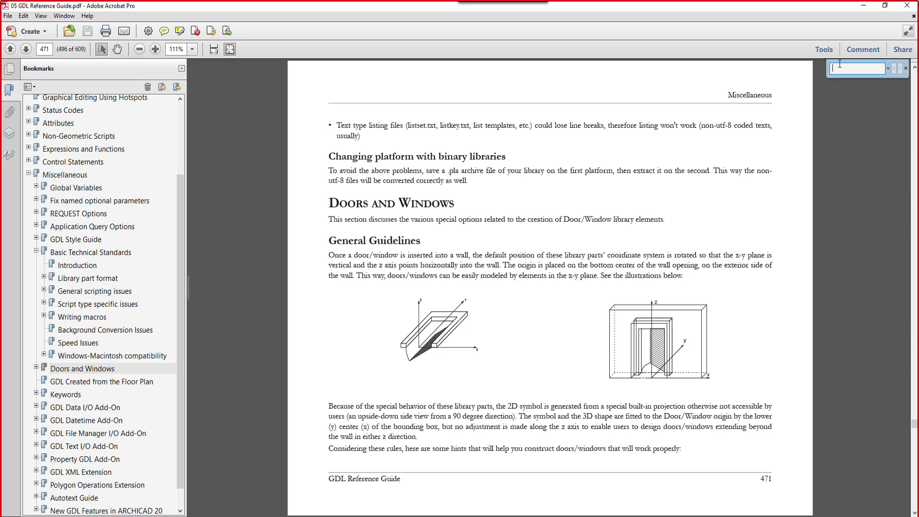
type("332")
key("Return")
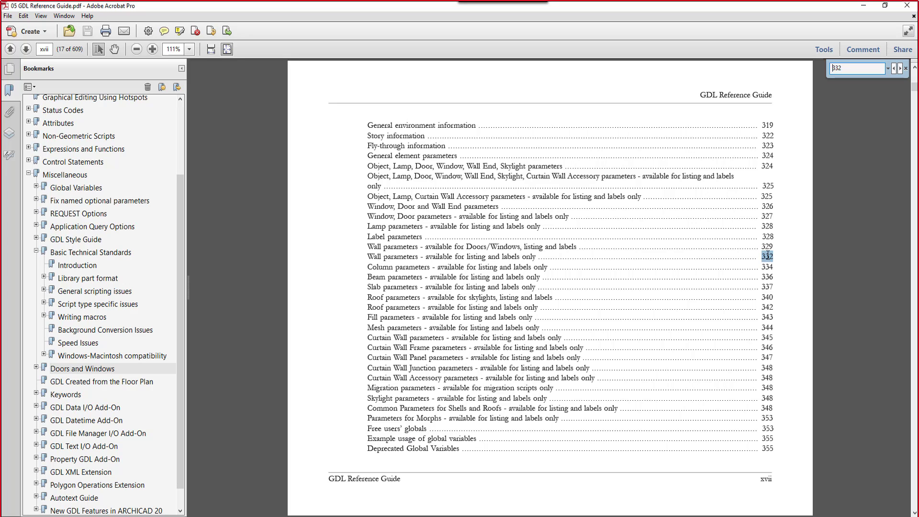
left_click(767, 256)
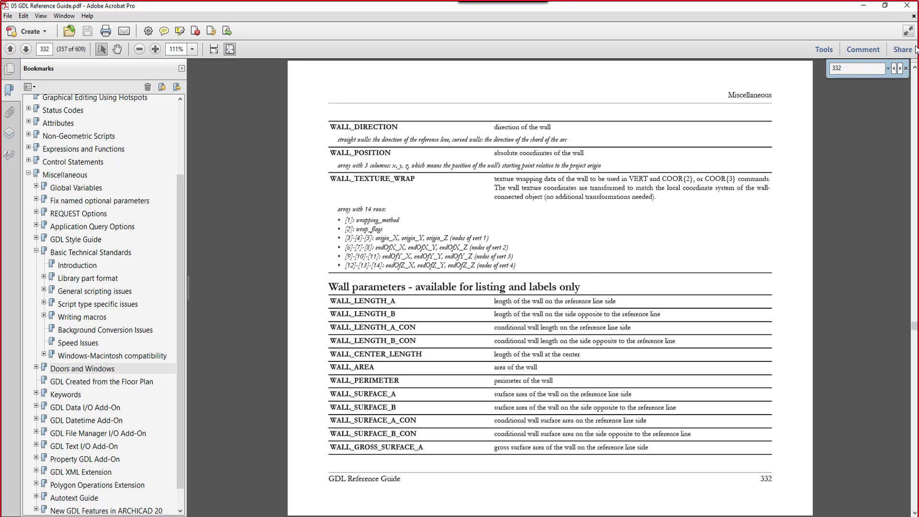
left_click(906, 69)
scroll(721, 359, "down", 3)
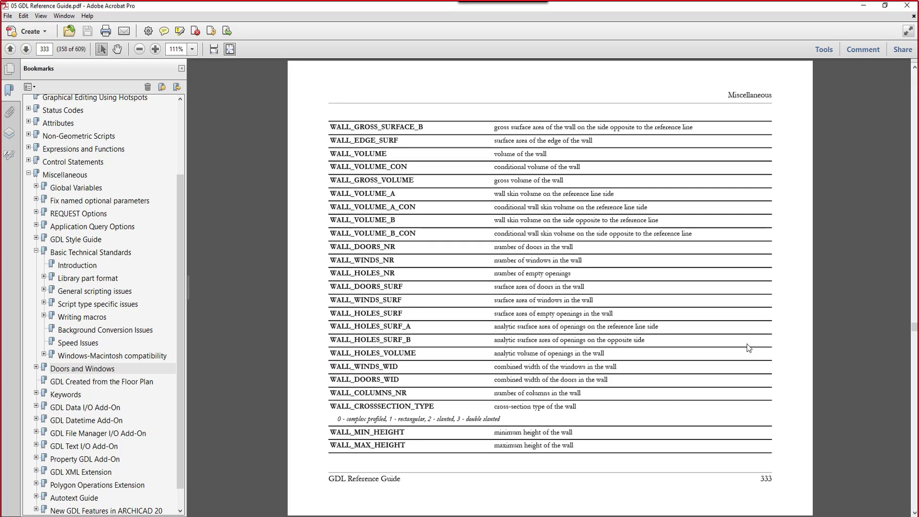
Step: Browse the guide's parameter tables from walls through roofs, shells and columns to the curtain wall accessory attributes
scroll(635, 361, "down", 8)
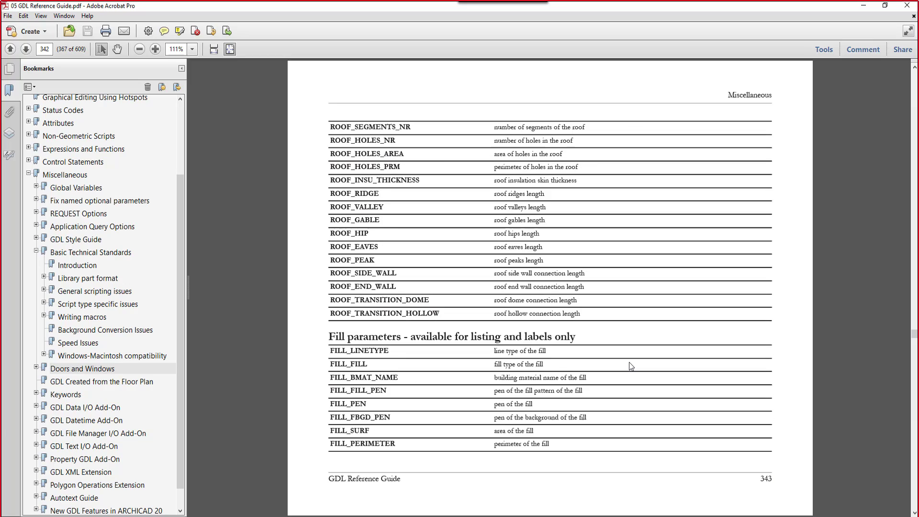
scroll(629, 362, "down", 11)
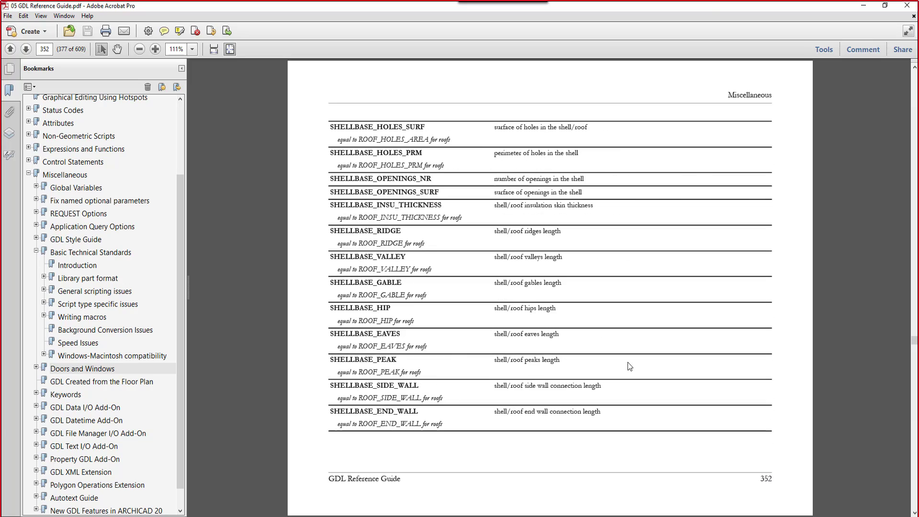
scroll(627, 361, "down", 8)
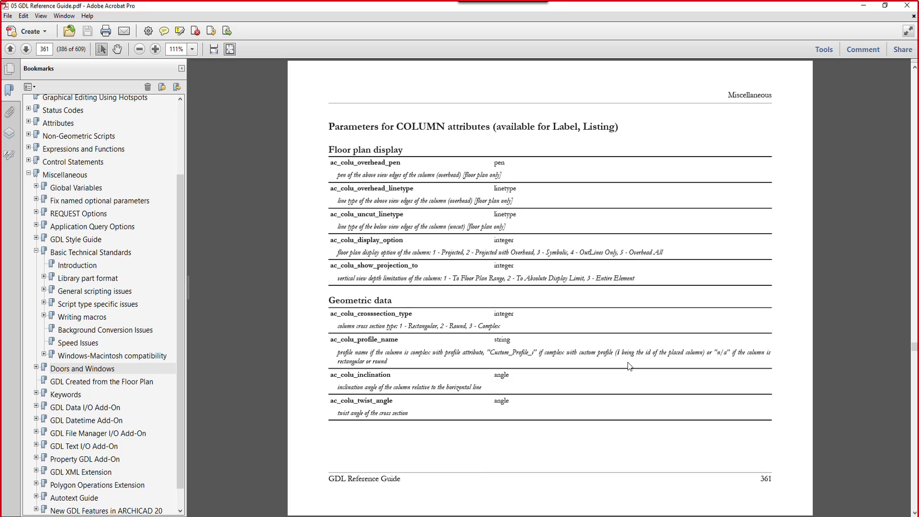
scroll(628, 361, "down", 3)
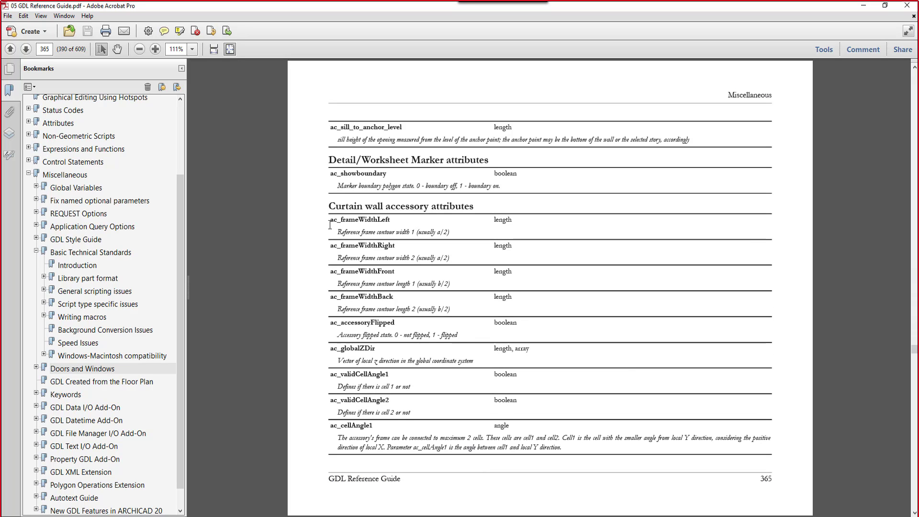
left_click_drag(332, 219, 389, 225)
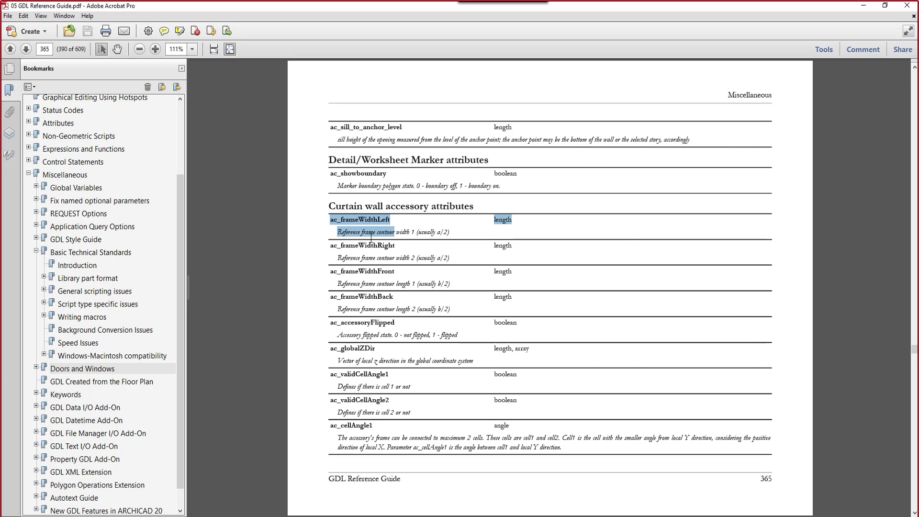
scroll(374, 240, "down", 2)
scroll(374, 248, "up", 4)
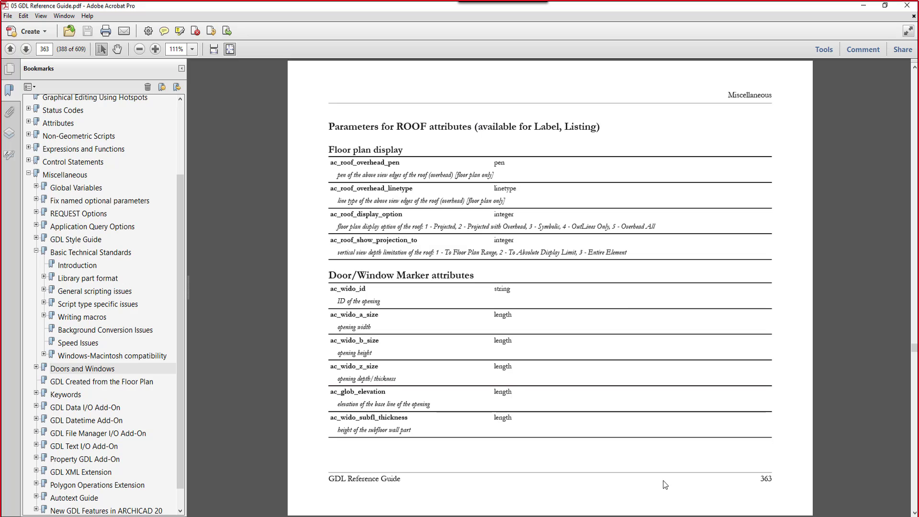
Step: Switch back to ARCHICAD and open the property object V02071V02079 from the embedded library
key("alt+Tab")
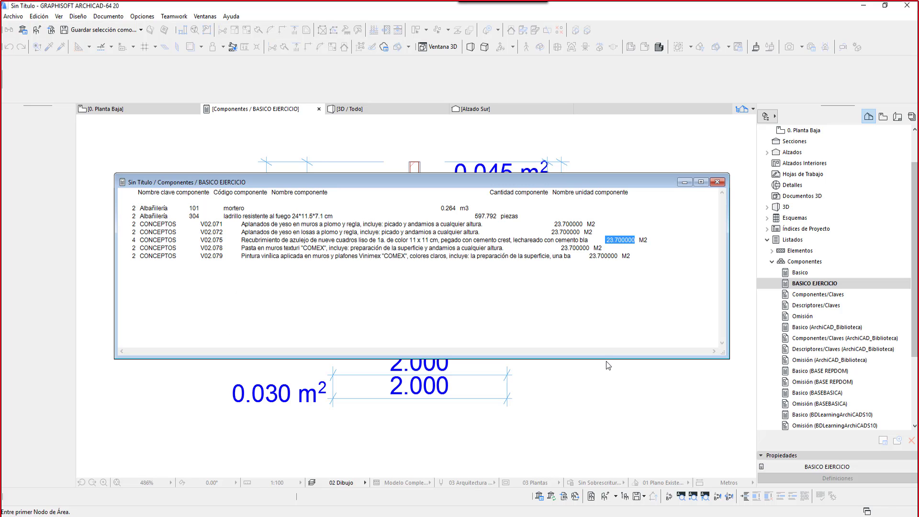
left_click(639, 256)
left_click(205, 16)
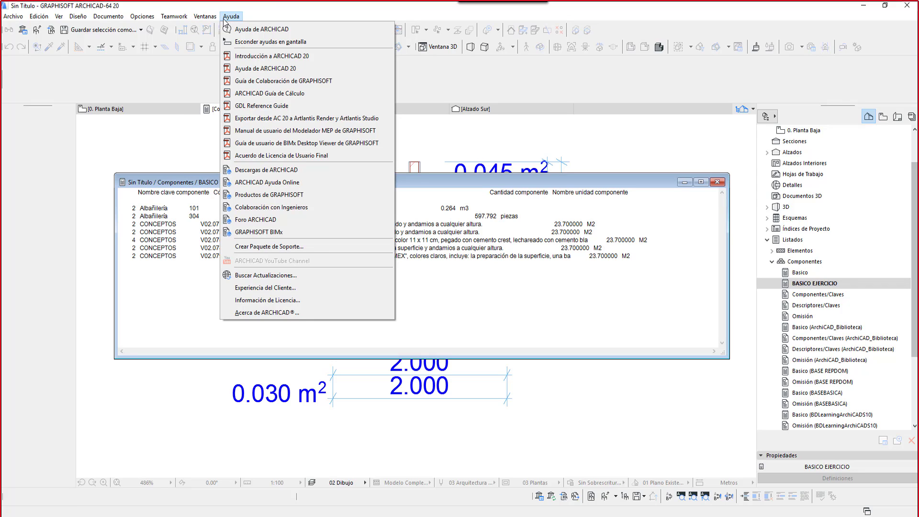
left_click(288, 2)
left_click(145, 144)
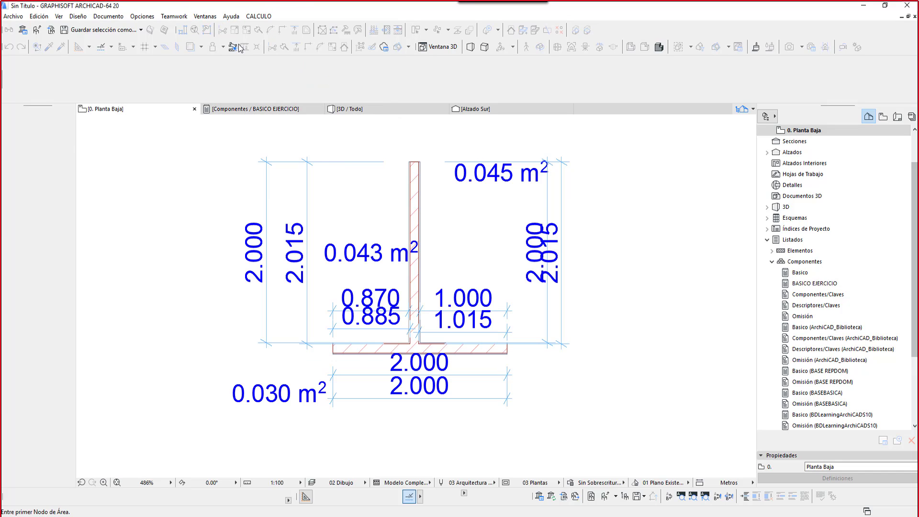
left_click(259, 16)
left_click(294, 56)
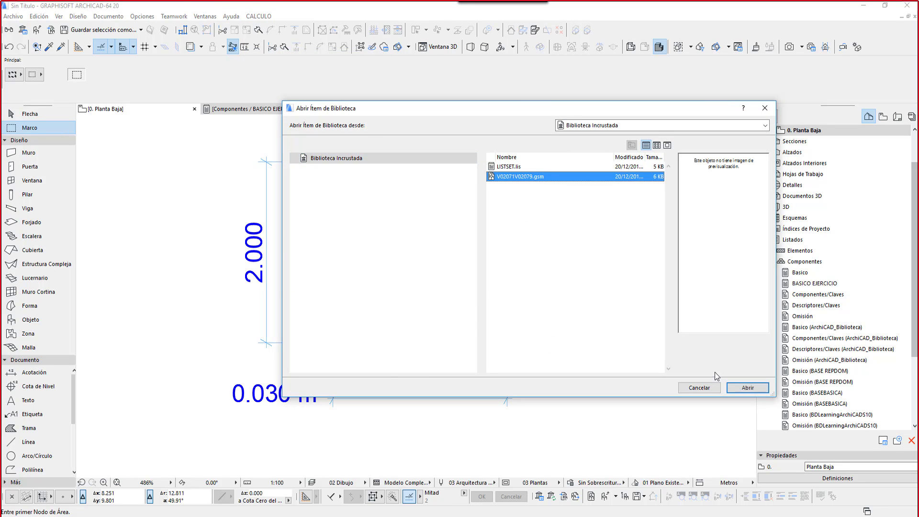
left_click(747, 387)
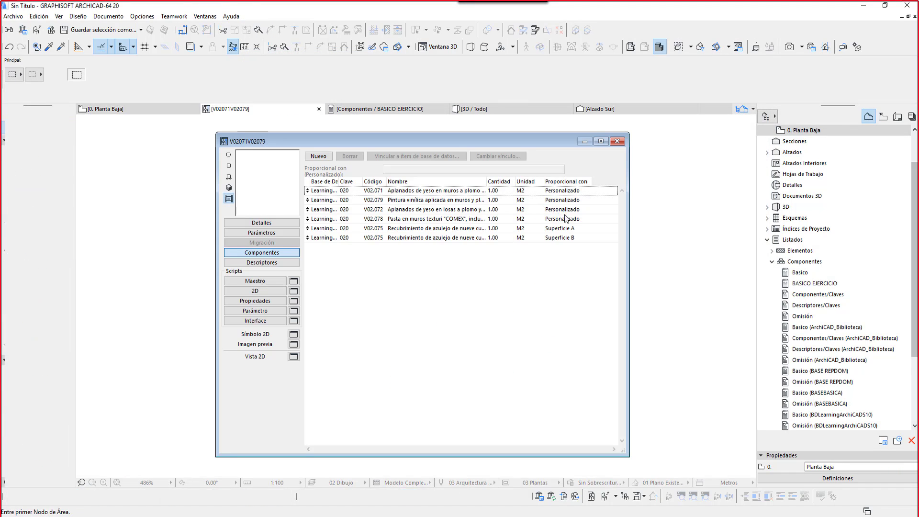
Step: Review each component's quantity and proportional setting, check the proportionality options of the last V02.075 component, and close the property object
left_click(495, 190)
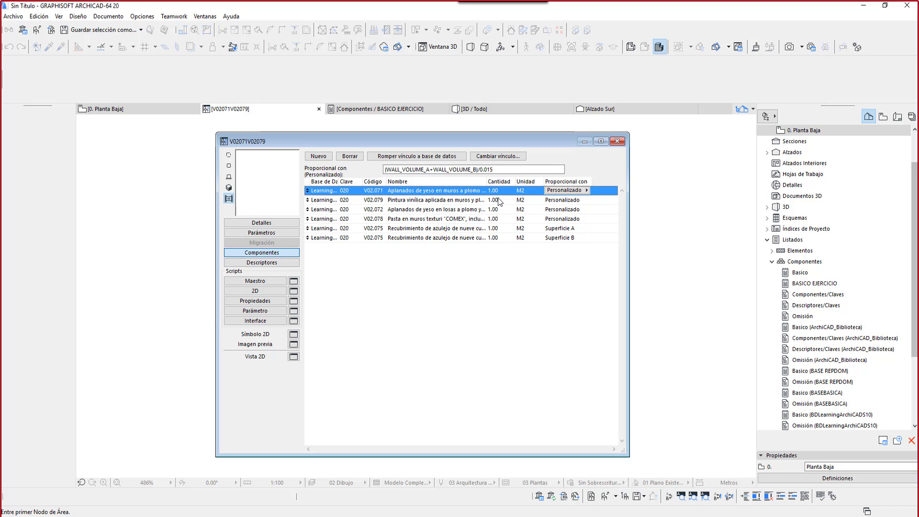
left_click(497, 200)
left_click(494, 210)
left_click(493, 219)
left_click(493, 228)
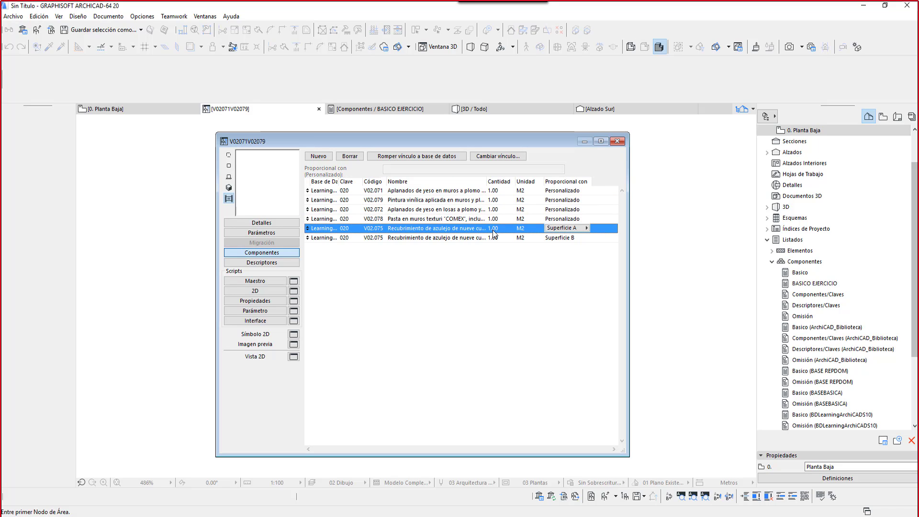
left_click(493, 238)
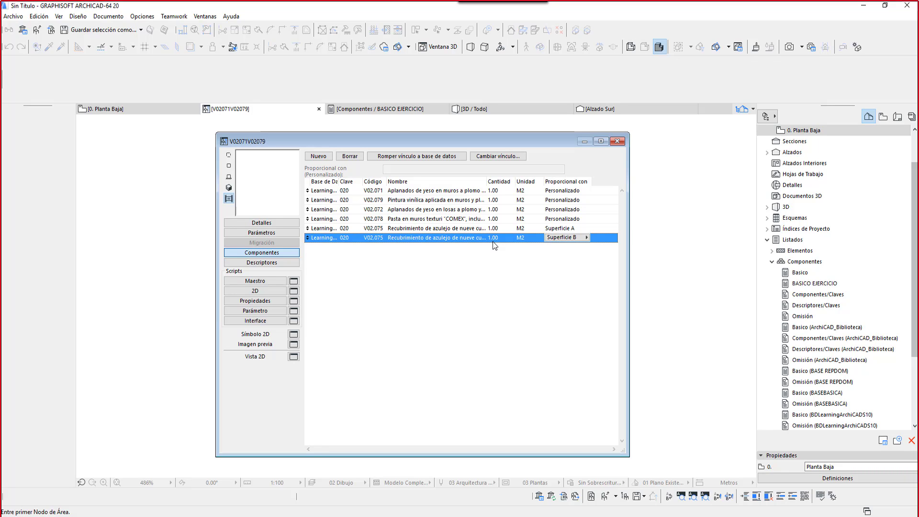
left_click(582, 238)
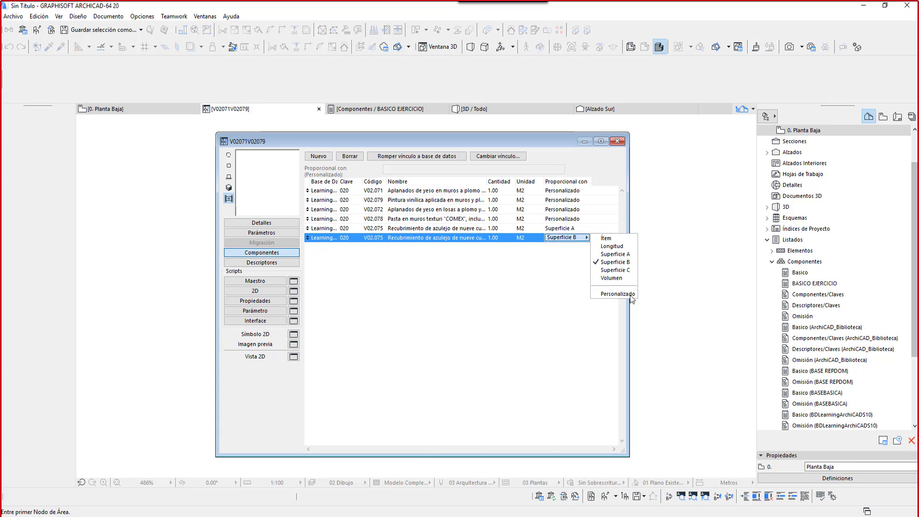
left_click(603, 306)
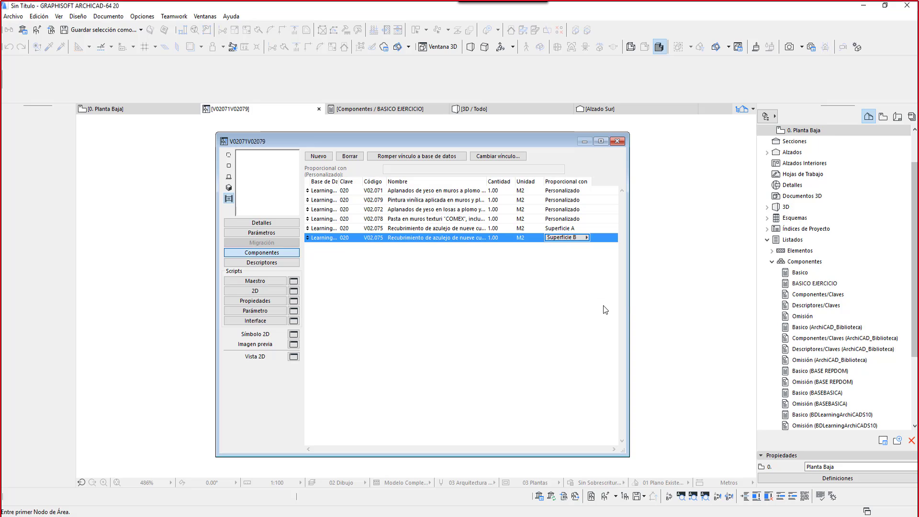
left_click(617, 141)
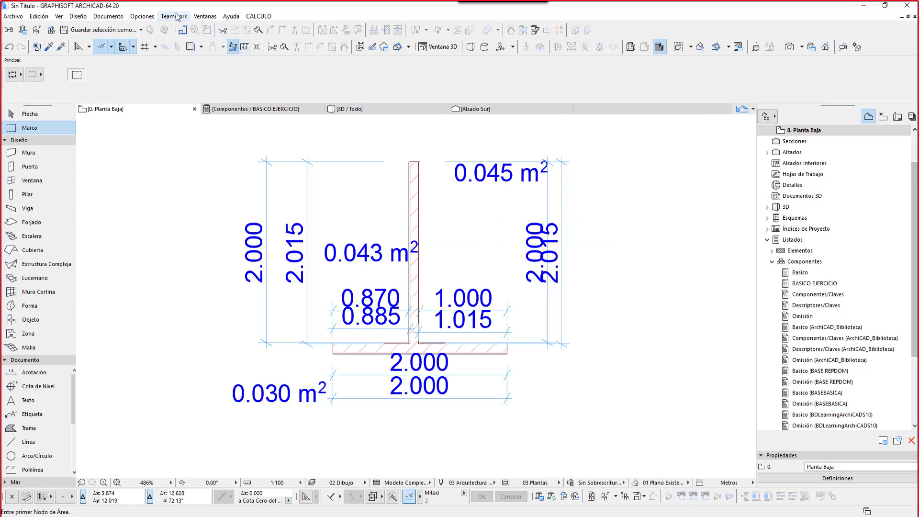
Step: Open the conditional rules from the project's calculation units and rules preferences
left_click(149, 18)
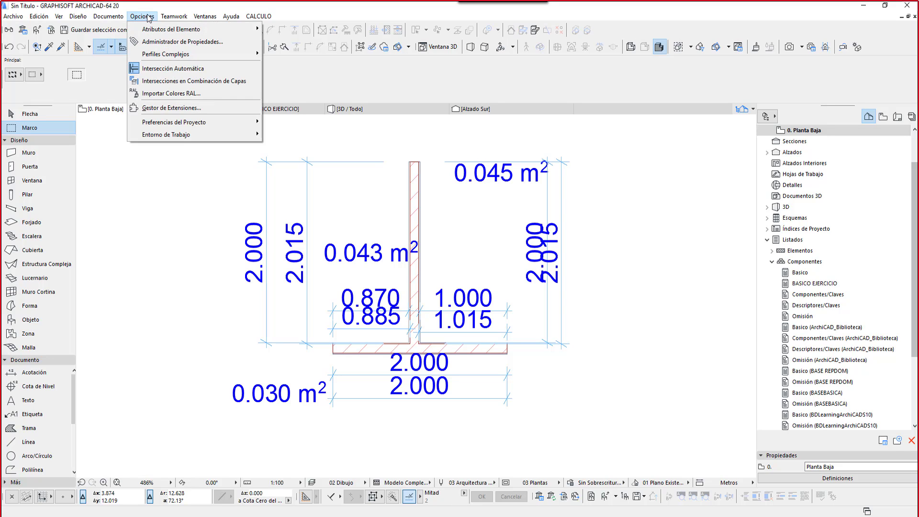
mouse_move(211, 128)
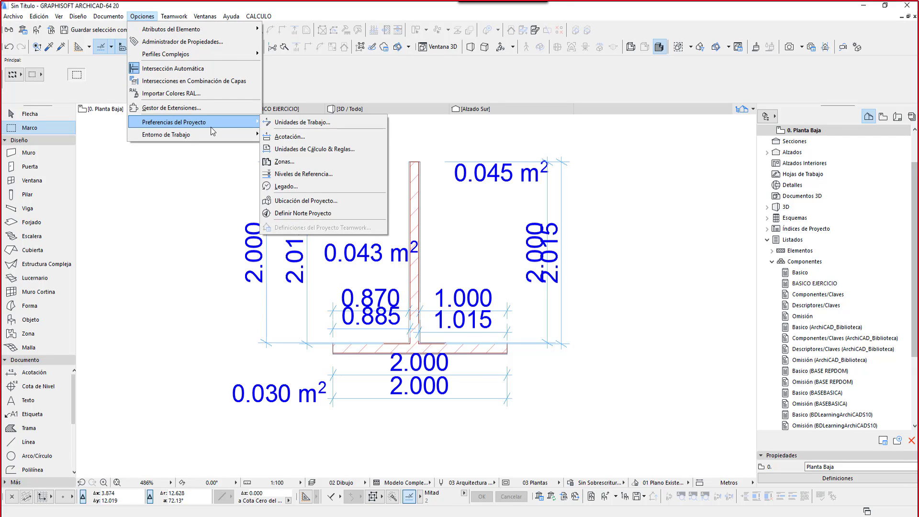
left_click(319, 148)
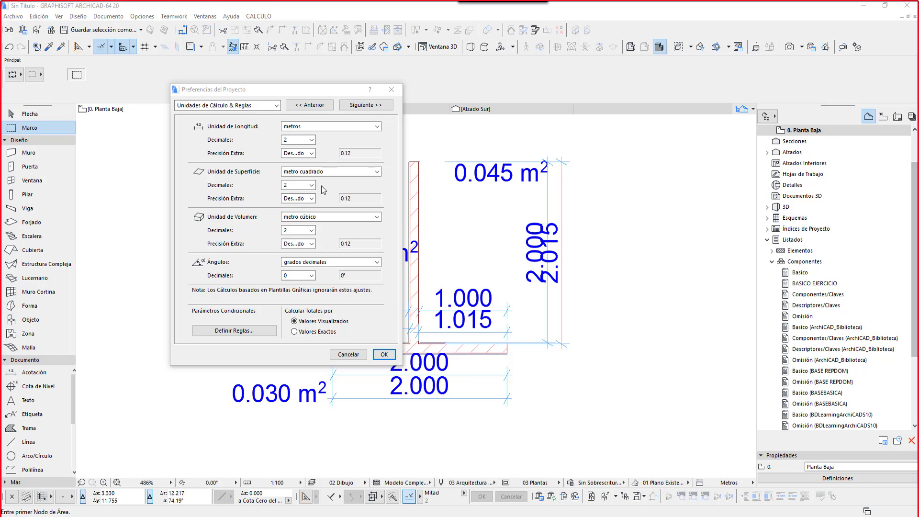
left_click(249, 335)
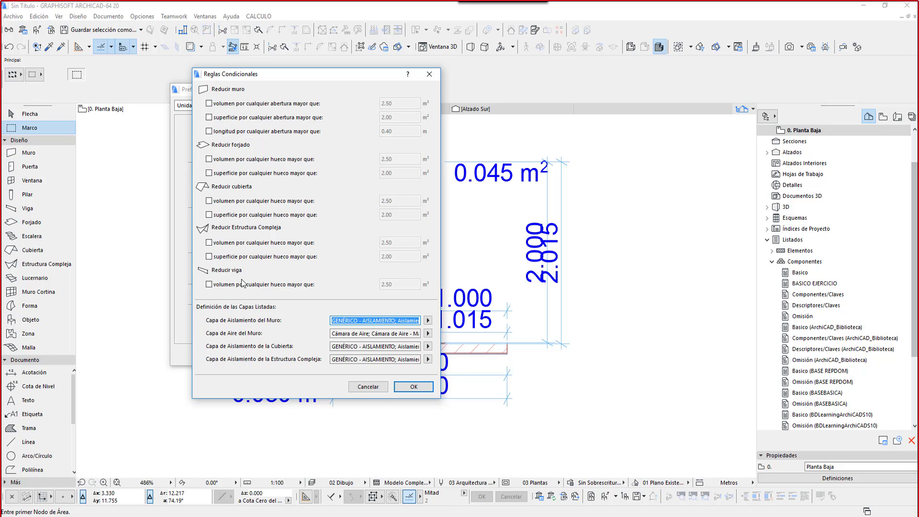
Step: Try the wall volume reduction for openings larger than 2.50 m³, disable it again, and close the rules and preferences
left_click(233, 105)
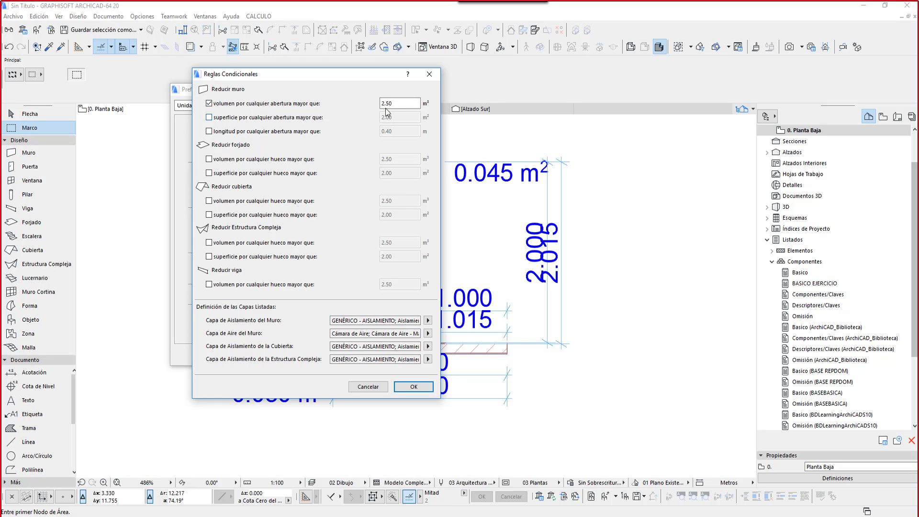
left_click(401, 103)
left_click_drag(402, 104, 378, 103)
left_click(402, 105)
left_click(240, 103)
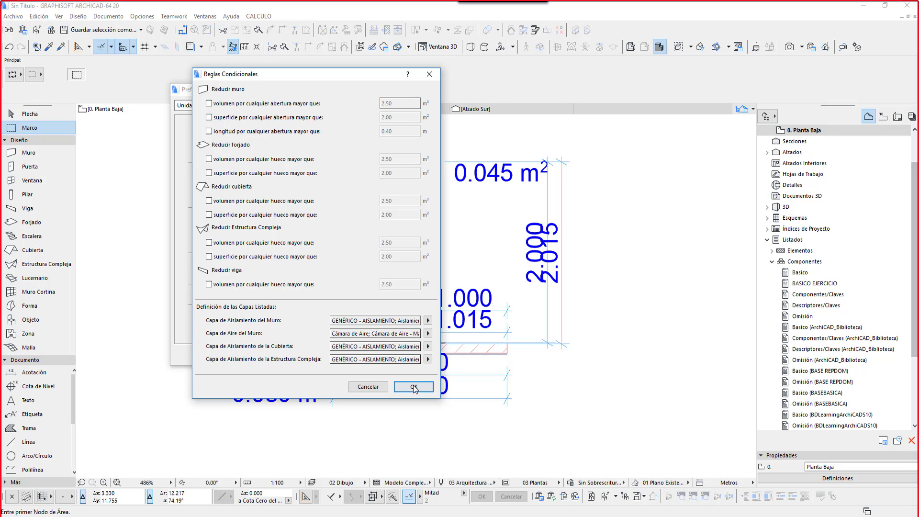
left_click(415, 386)
left_click(383, 355)
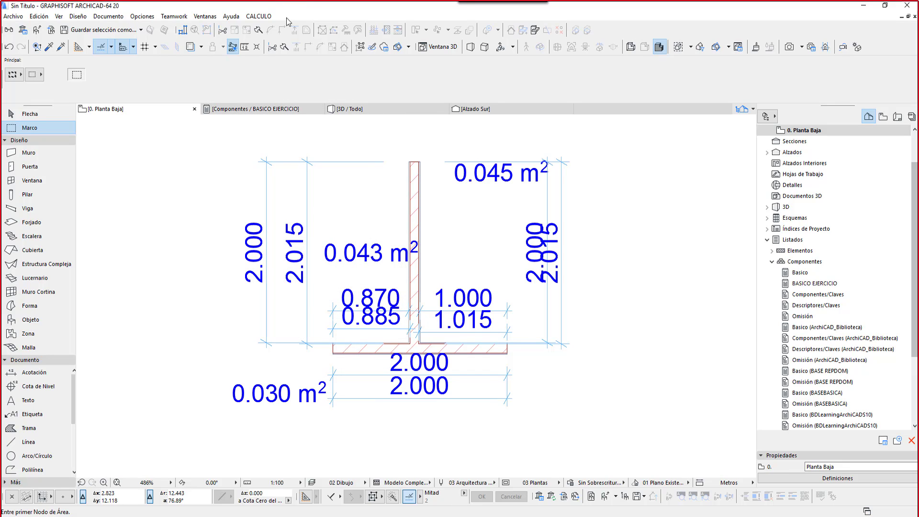
Step: Open the database editor and set the M2 unit of the LearningArchiCADVIV database to 2 decimals
left_click(254, 18)
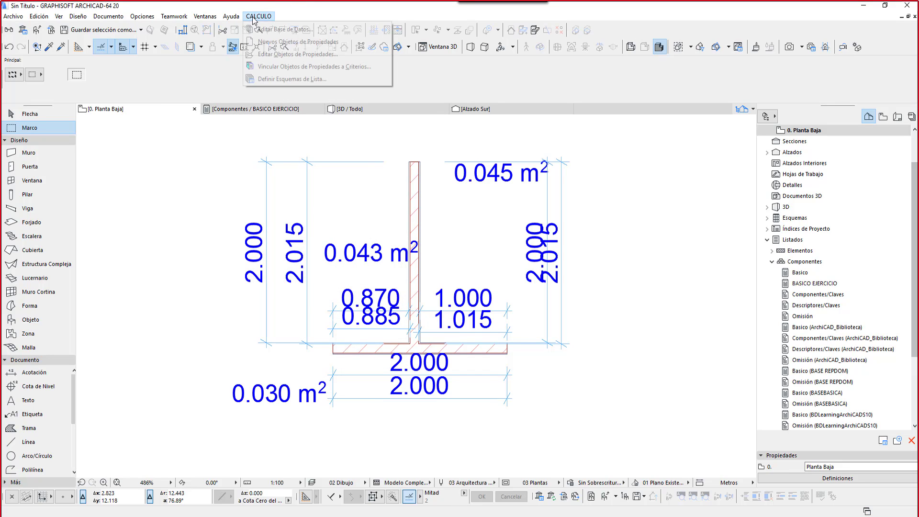
left_click(287, 42)
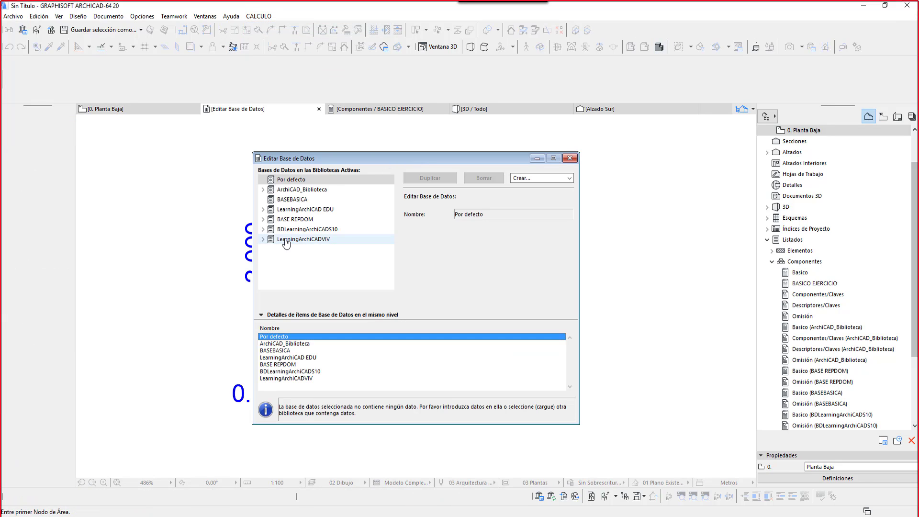
left_click(263, 239)
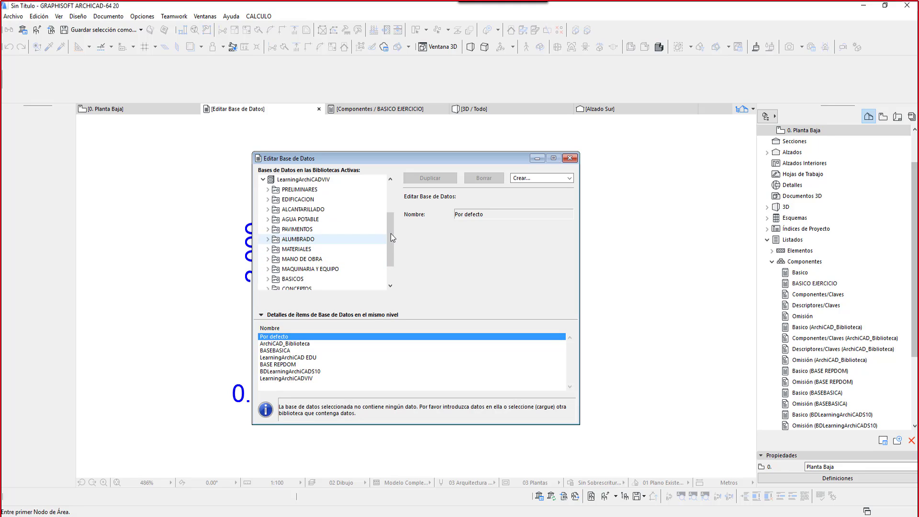
scroll(389, 239, "down", 3)
double_click(319, 280)
scroll(319, 268, "down", 3)
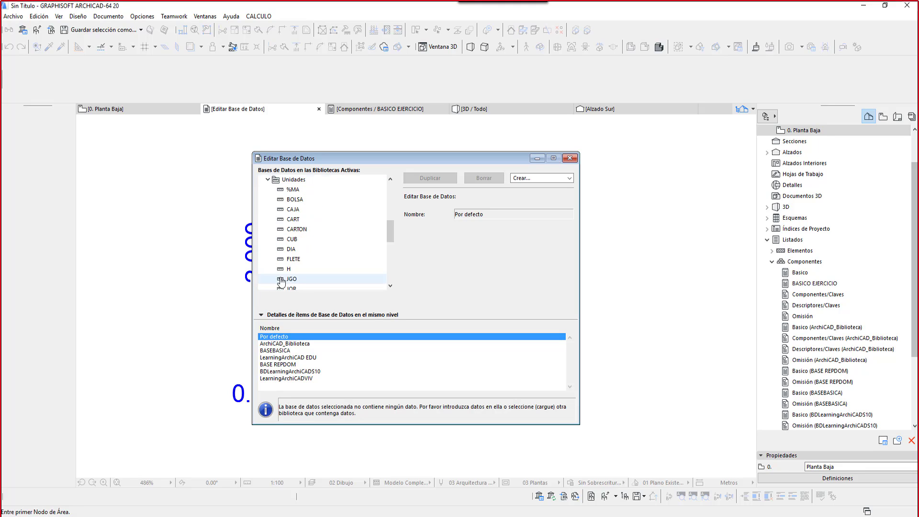
scroll(388, 234, "down", 3)
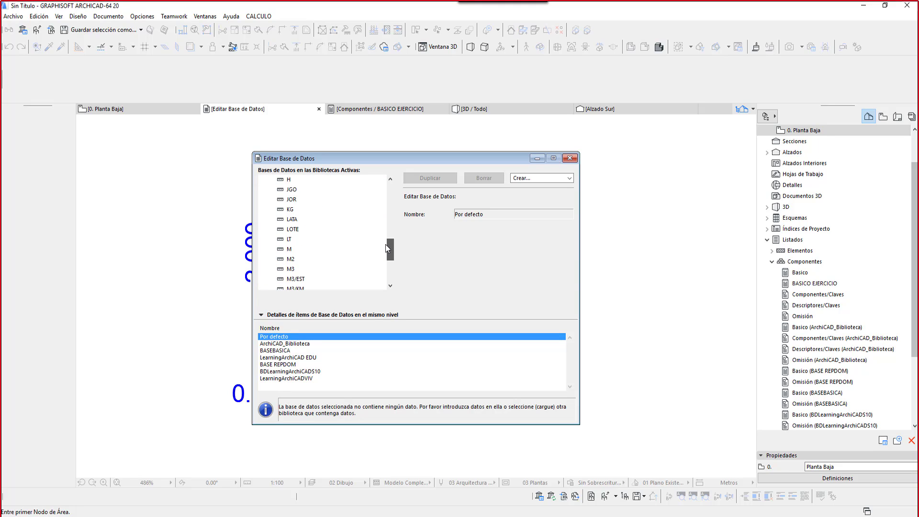
left_click(285, 250)
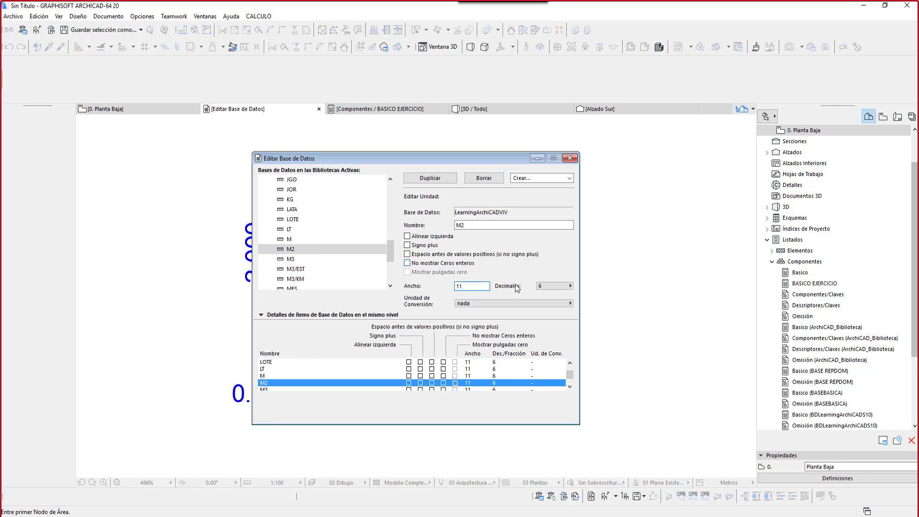
left_click(554, 287)
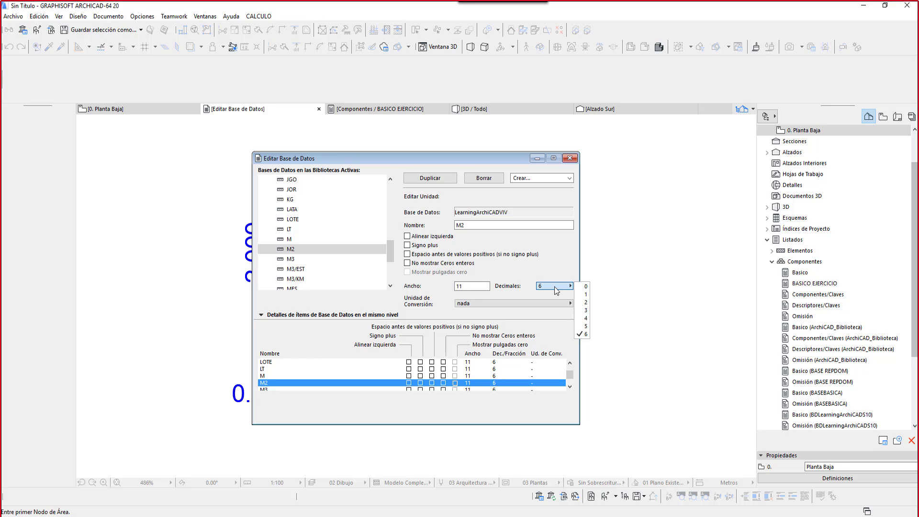
left_click(581, 302)
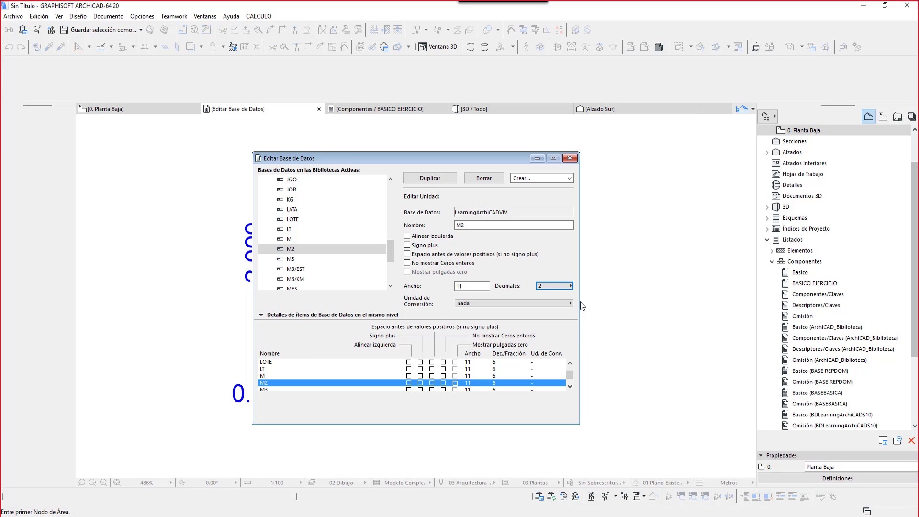
Step: Set the M3 and M2 units to 0 decimals and save the database changes
left_click(373, 261)
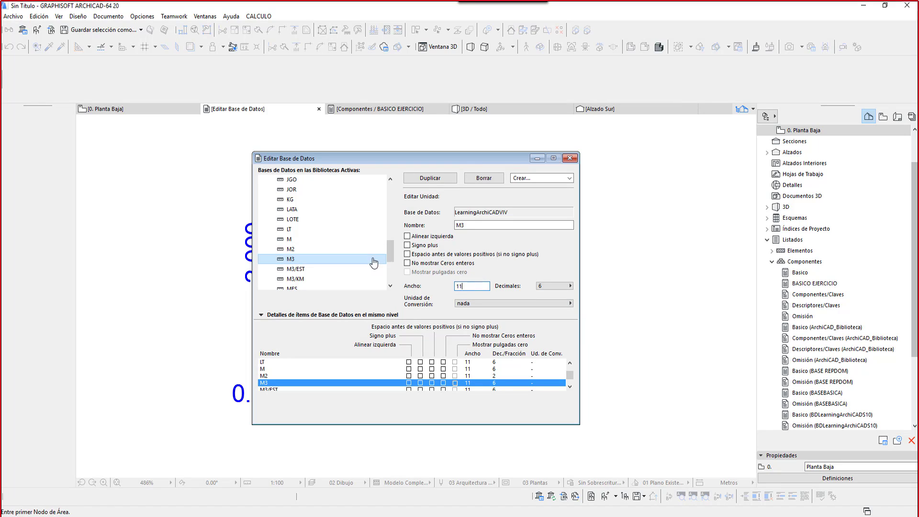
left_click(557, 286)
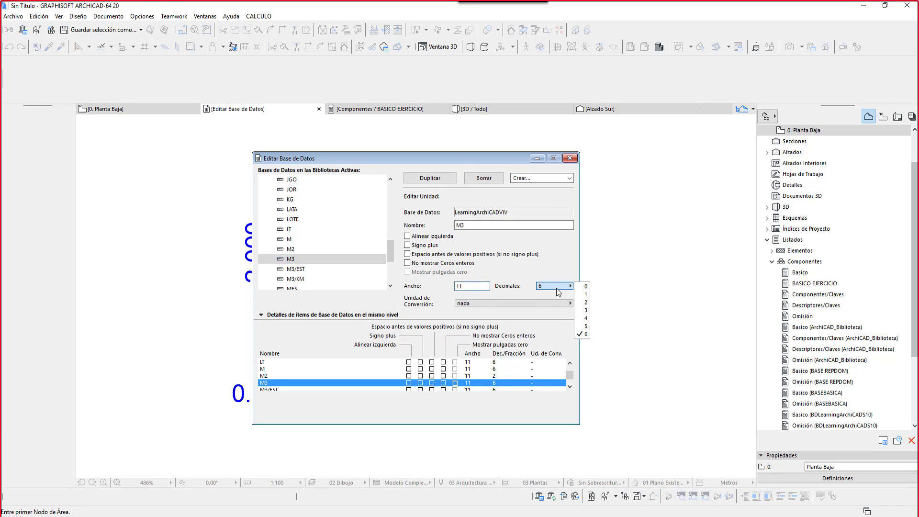
left_click(581, 287)
left_click(378, 248)
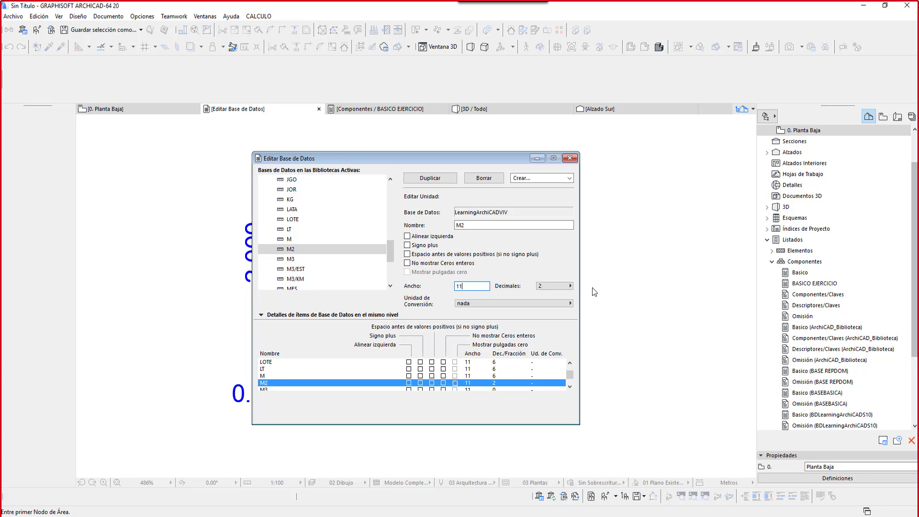
left_click(562, 287)
left_click(582, 287)
left_click(569, 158)
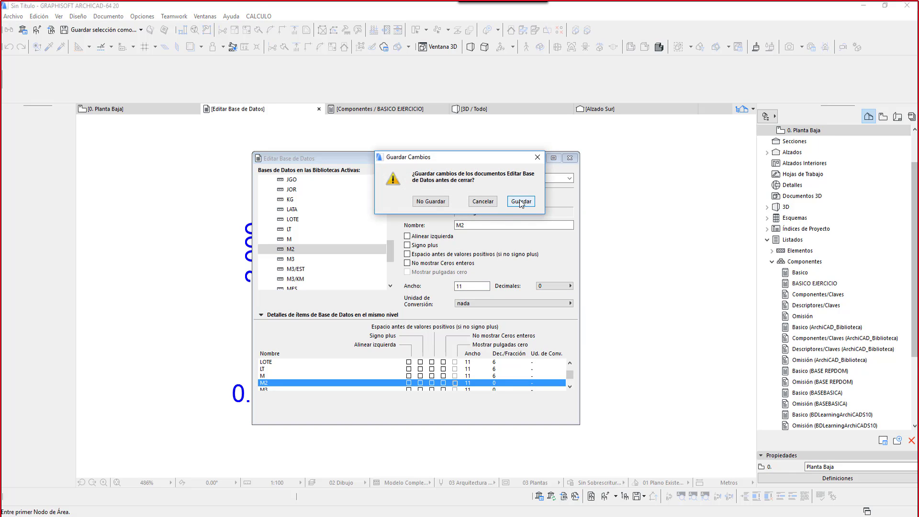
left_click(521, 201)
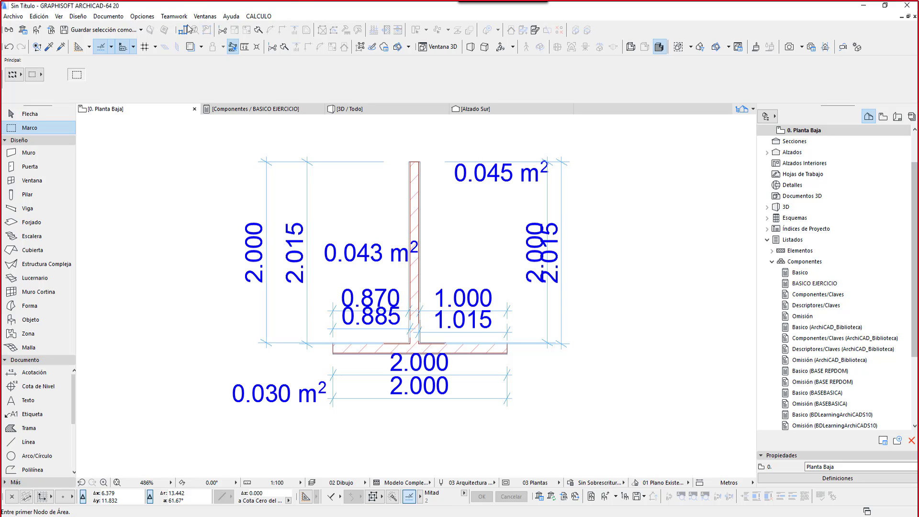
Step: Open the BASICO EJERCICIO components list, check how the M2 quantities are rounded, and close the list
left_click(819, 283)
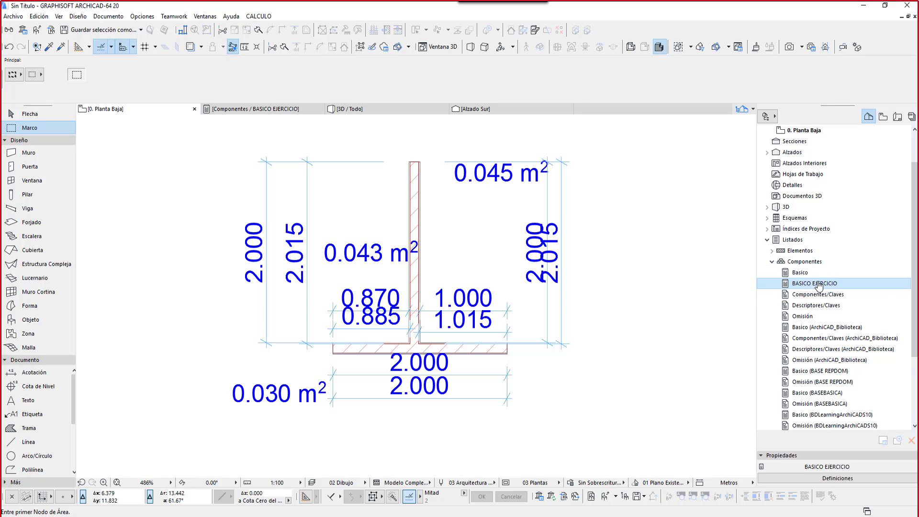
double_click(814, 284)
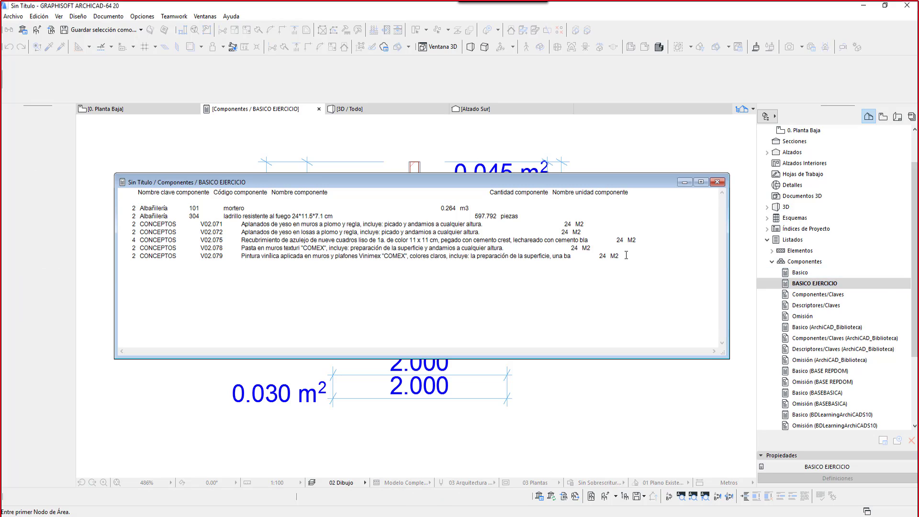
double_click(566, 224)
left_click(717, 182)
Step: Reopen the database editor and expand the Unidades folder of the LearningArchiCADVIV database
left_click(258, 16)
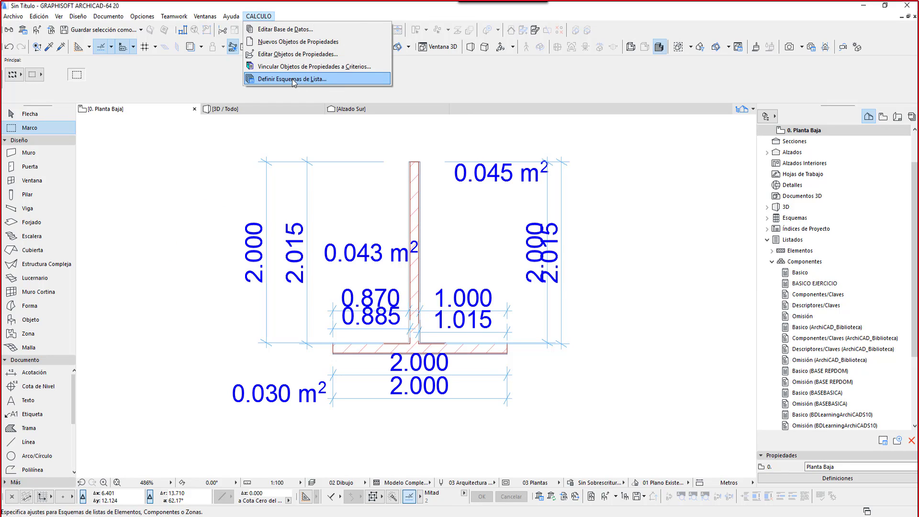
left_click(284, 31)
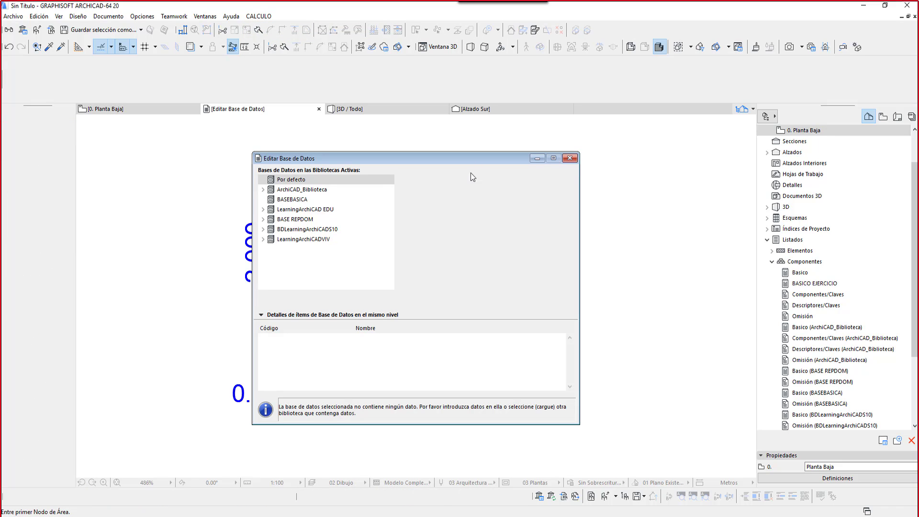
left_click(263, 209)
scroll(284, 283, "down", 3)
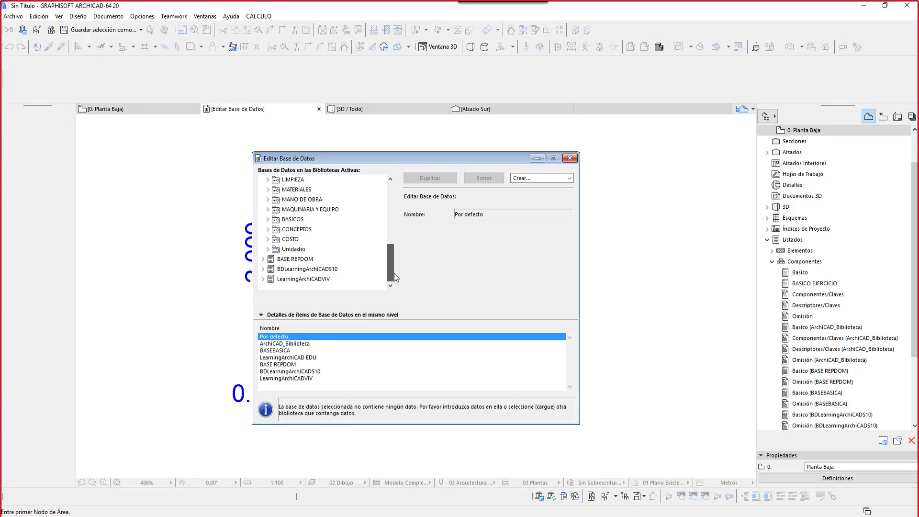
left_click(271, 279)
left_click(264, 280)
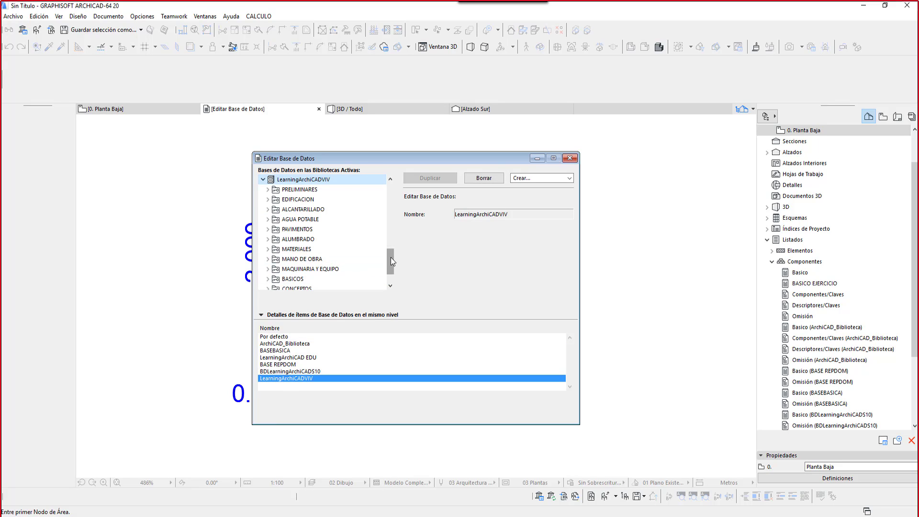
left_click_drag(391, 258, 391, 269)
left_click(294, 279)
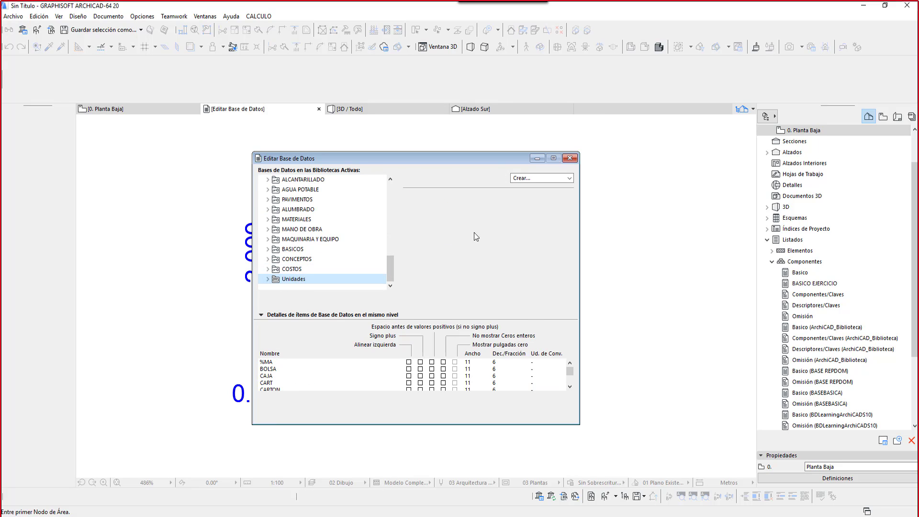
left_click(268, 279)
scroll(306, 276, "down", 8)
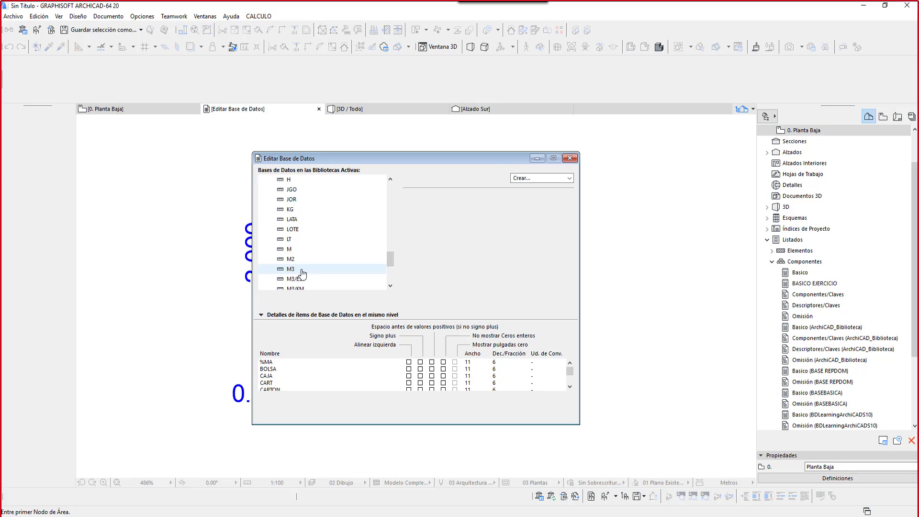
Step: Set the M3 and M2 units to 6 decimals and save the database changes
left_click(292, 179)
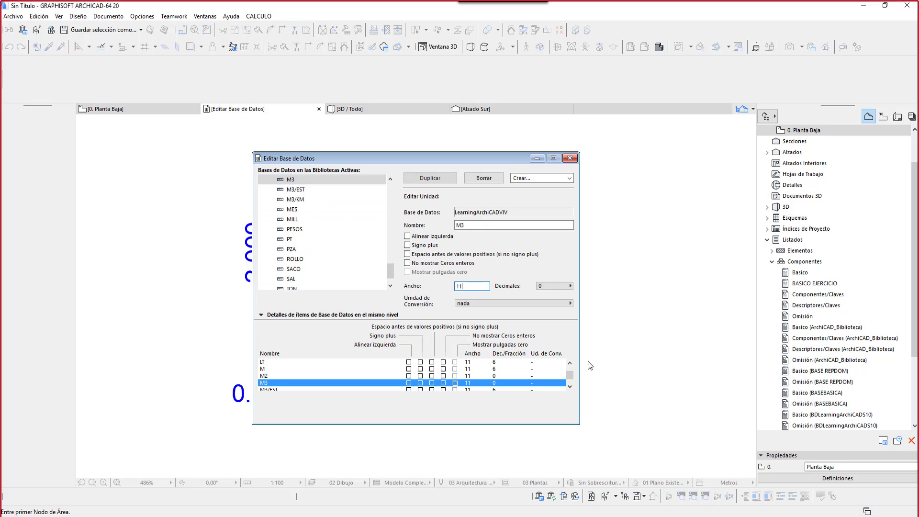
left_click(570, 285)
left_click(581, 337)
scroll(392, 275, "up", 2)
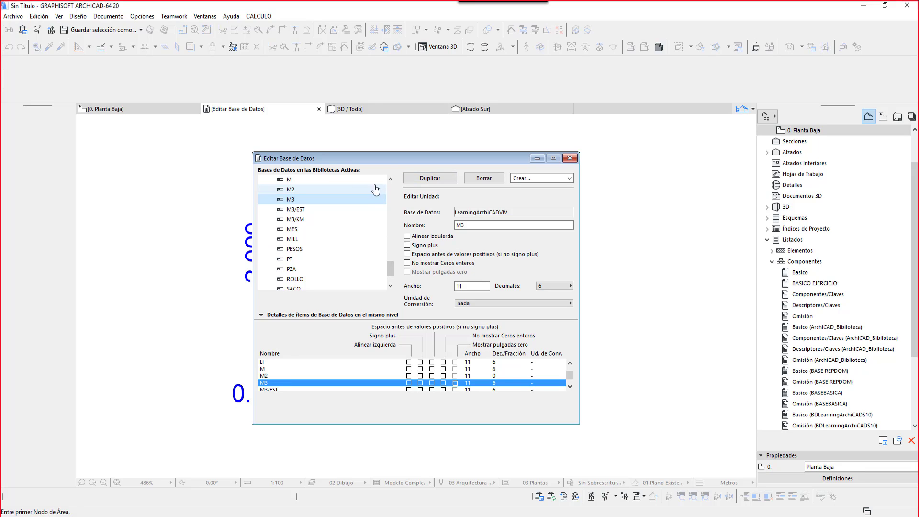
left_click(372, 190)
left_click(570, 286)
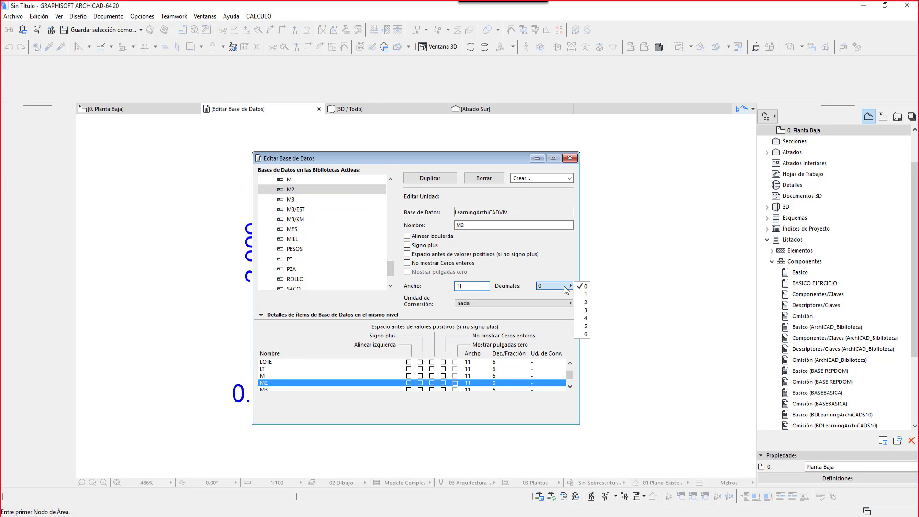
left_click(581, 337)
left_click(570, 158)
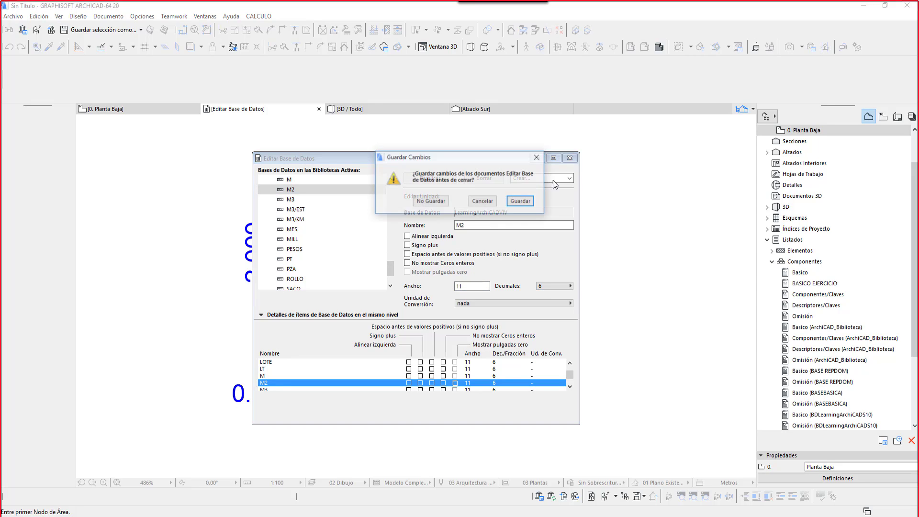
left_click(522, 202)
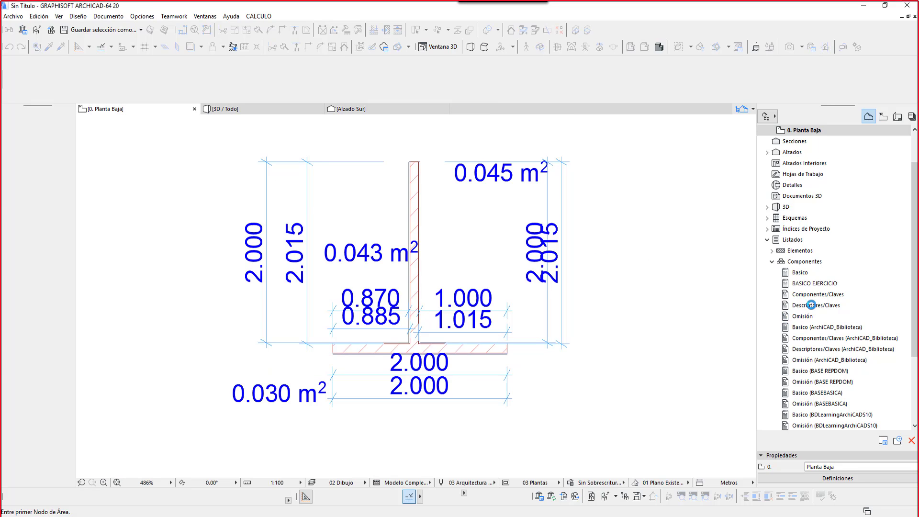
Step: Reopen the BASICO EJERCICIO list, review the quantities of components V02.071 to V02.079, and close the list
double_click(805, 283)
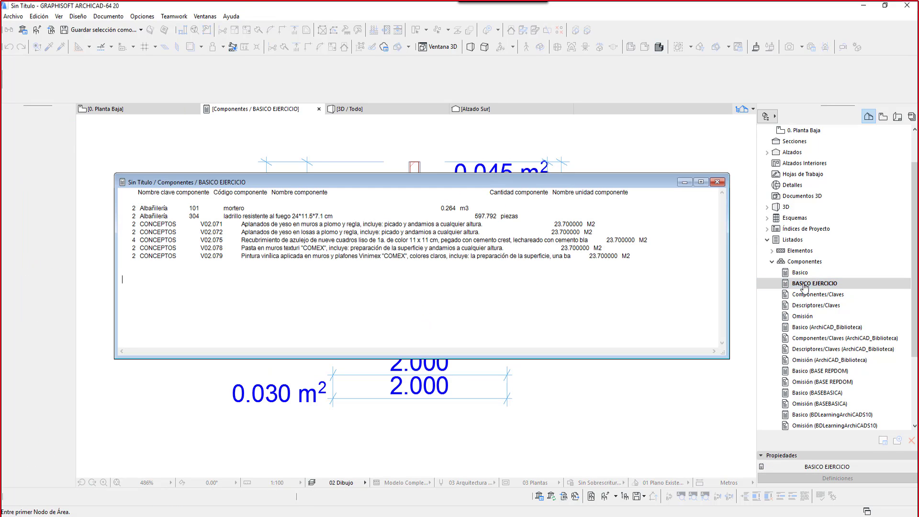
left_click_drag(550, 226, 640, 255)
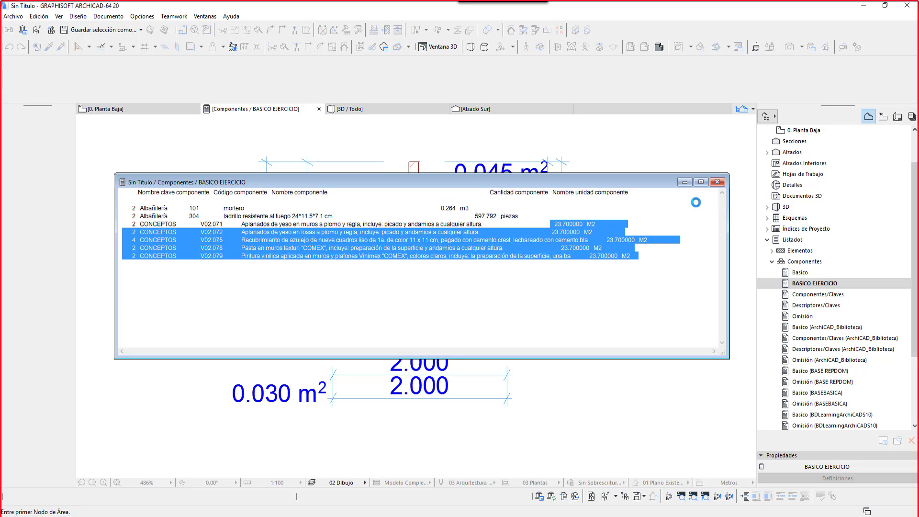
left_click(635, 255)
left_click(721, 186)
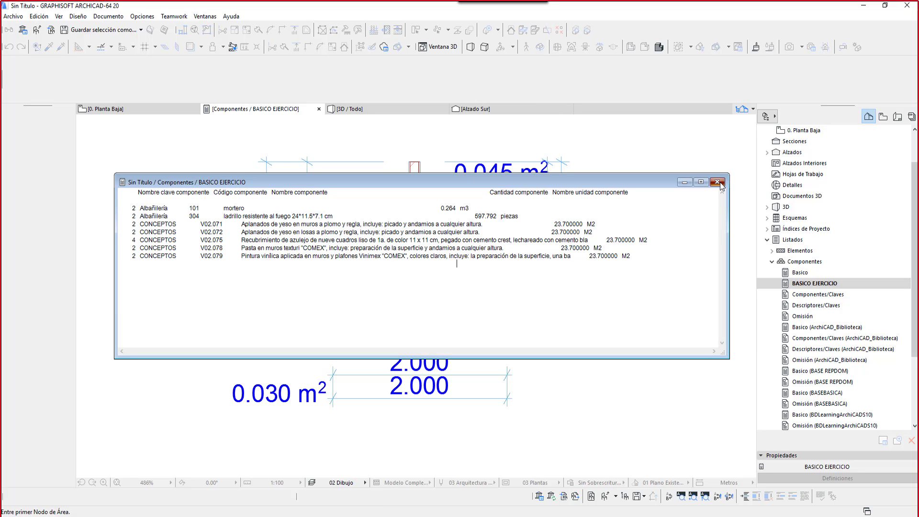
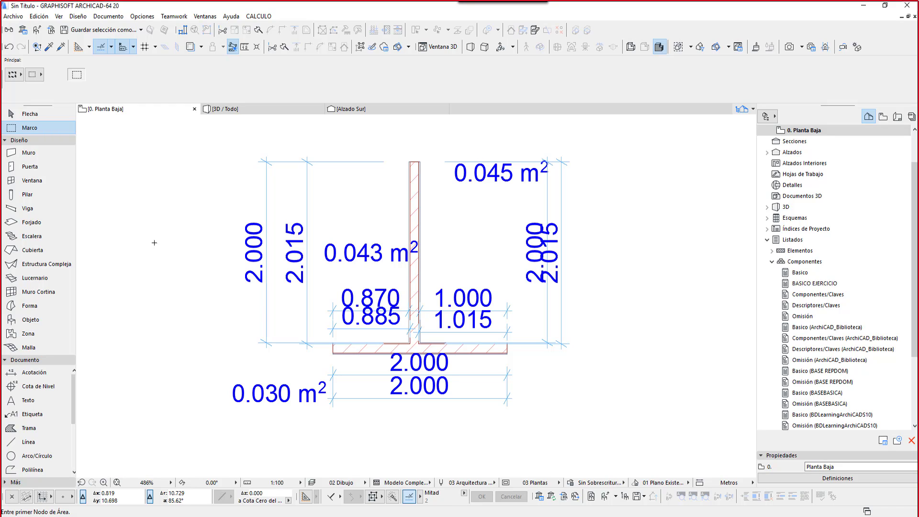
Step: Draw a vertical wall about 1.68 m long in the empty area to the right of the dimensioned walls
left_click(30, 113)
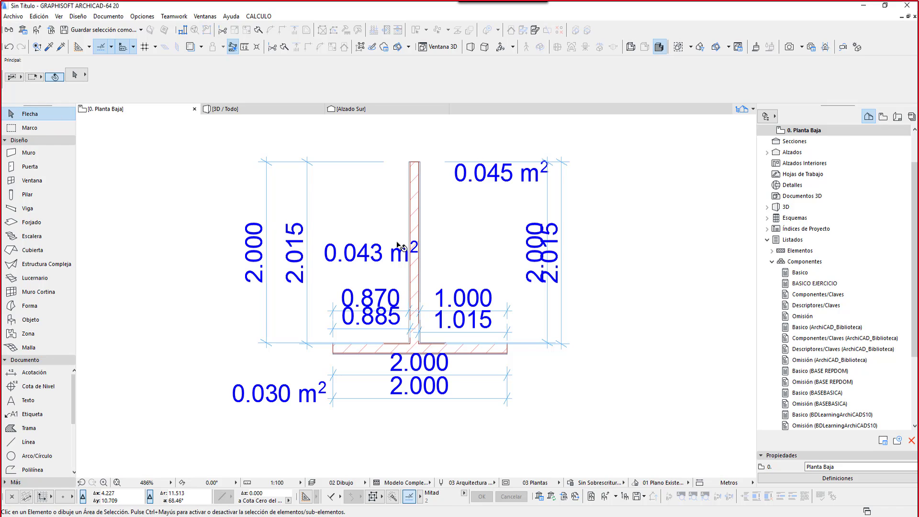
middle_click_drag(401, 245, 213, 246)
left_click(29, 152)
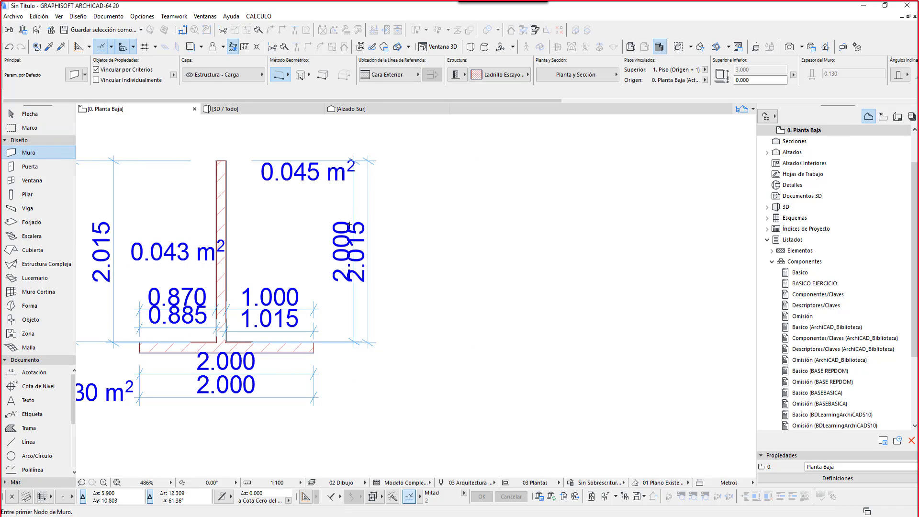
left_click(479, 169)
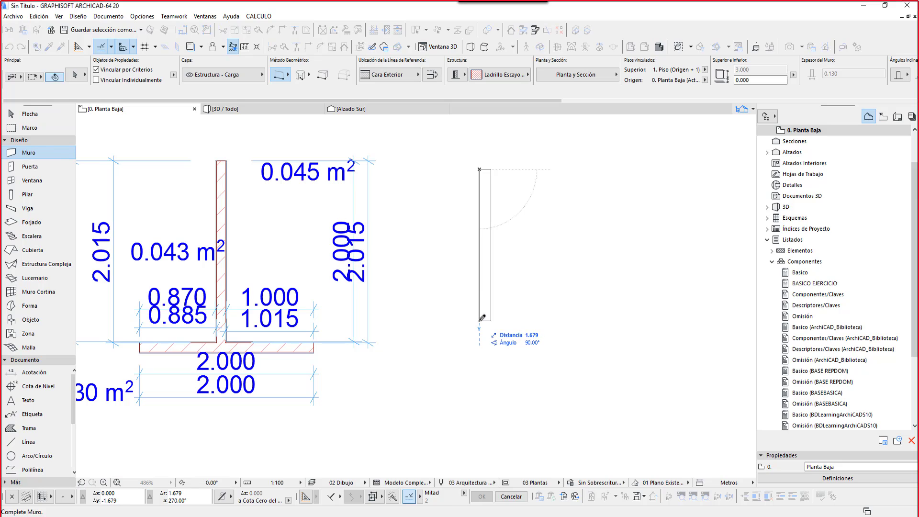
left_click(482, 317)
left_click(13, 115)
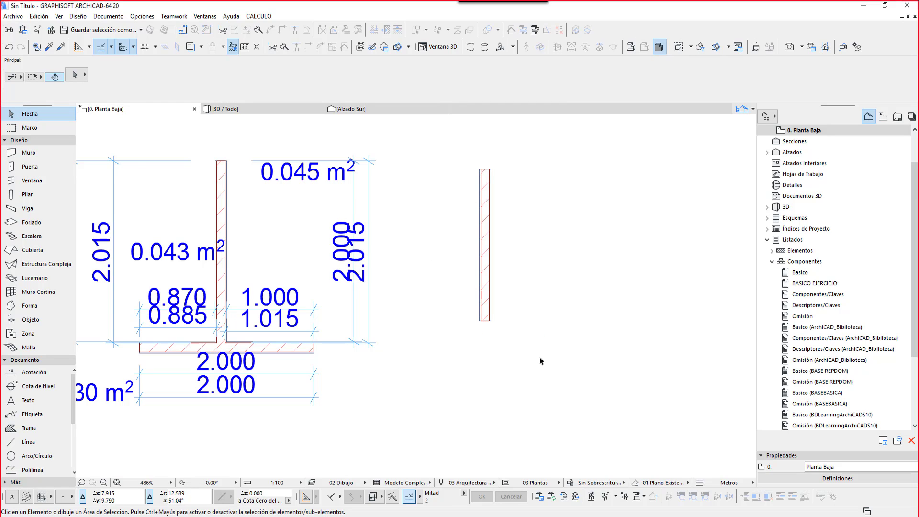
Step: Turn on the display of reference lines for walls and beams in the floor plan
left_click(58, 16)
mouse_move(71, 30)
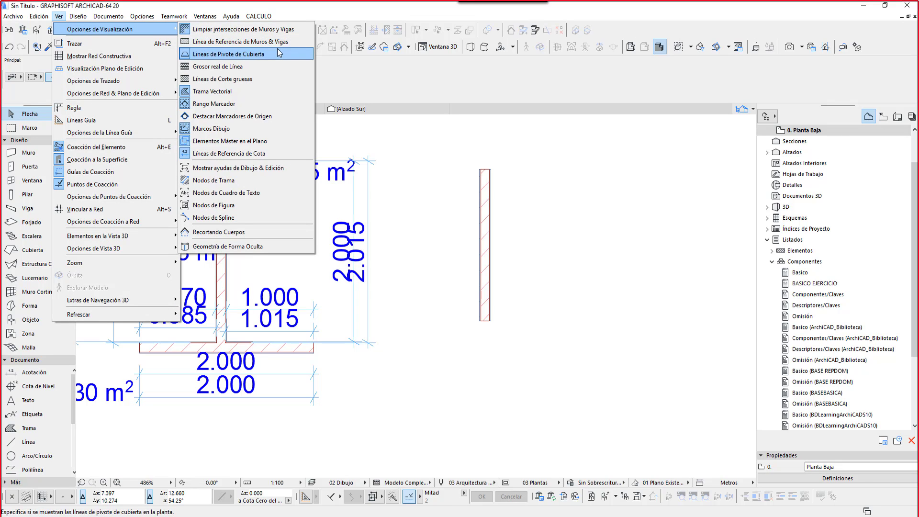
left_click(263, 41)
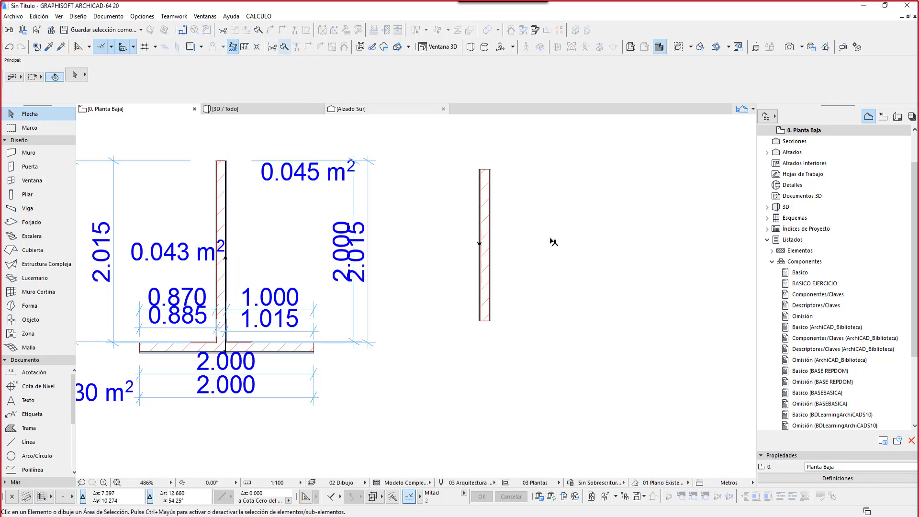
Step: Place text label A beside the left face of the newly drawn wall and label B beside its right face
scroll(516, 248, "up", 4)
scroll(515, 249, "up", 1)
scroll(428, 238, "down", 2)
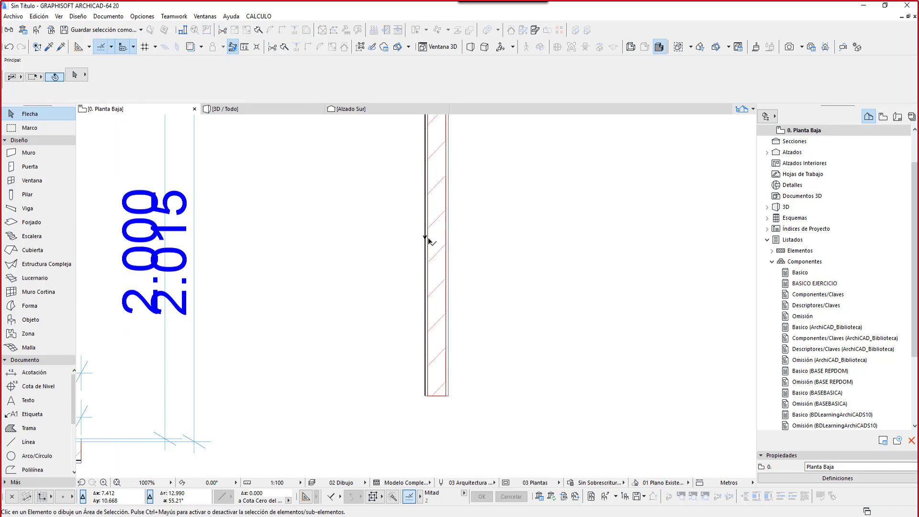
middle_click_drag(408, 239, 358, 271)
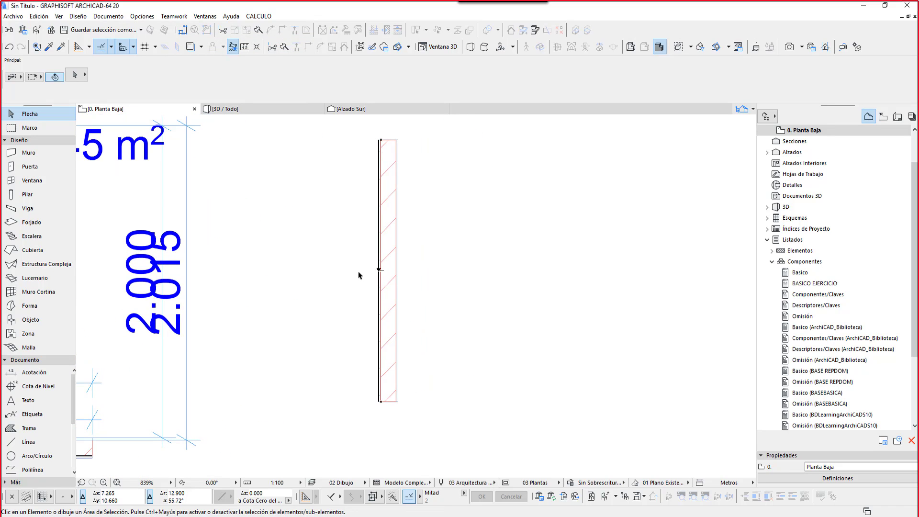
left_click(28, 400)
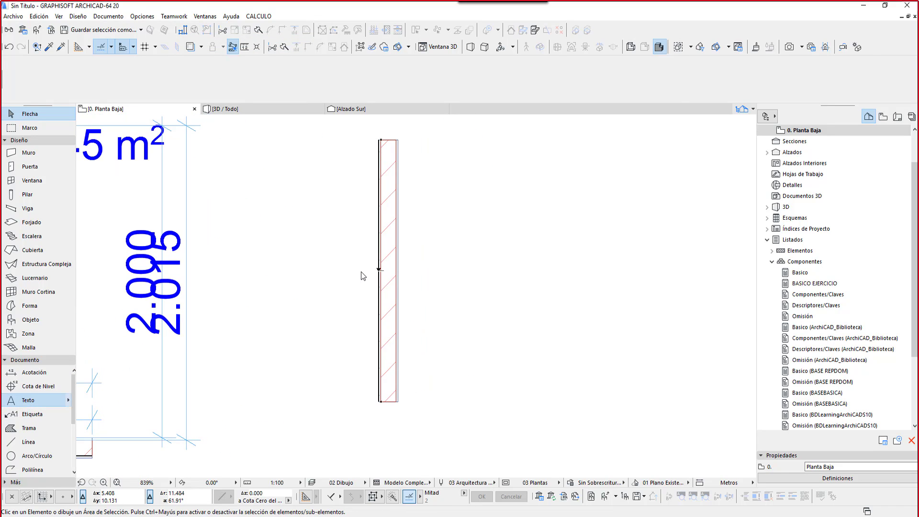
left_click(322, 269)
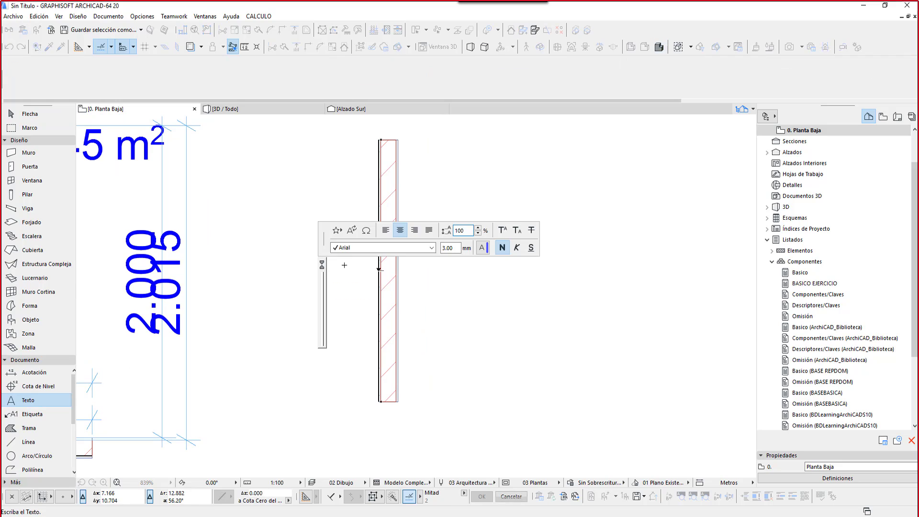
left_click(426, 305)
left_click(437, 307)
type("A")
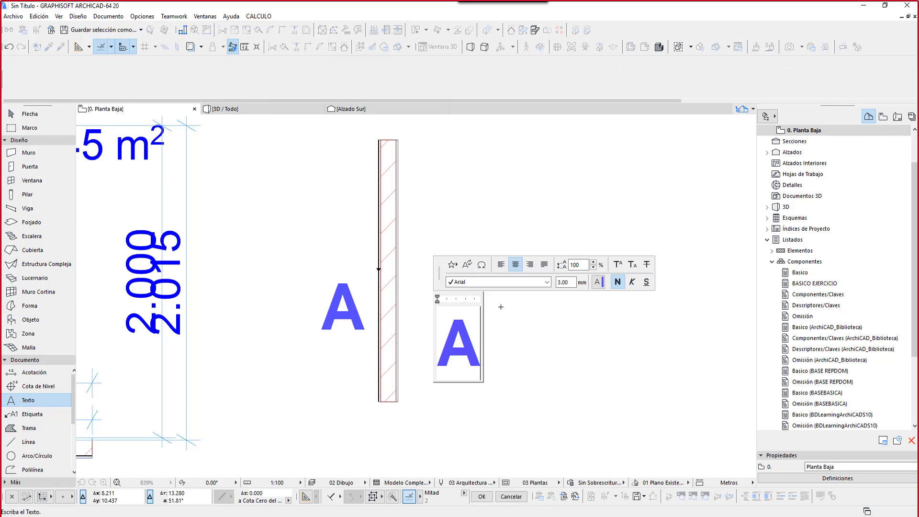
key("BackSpace")
type("B")
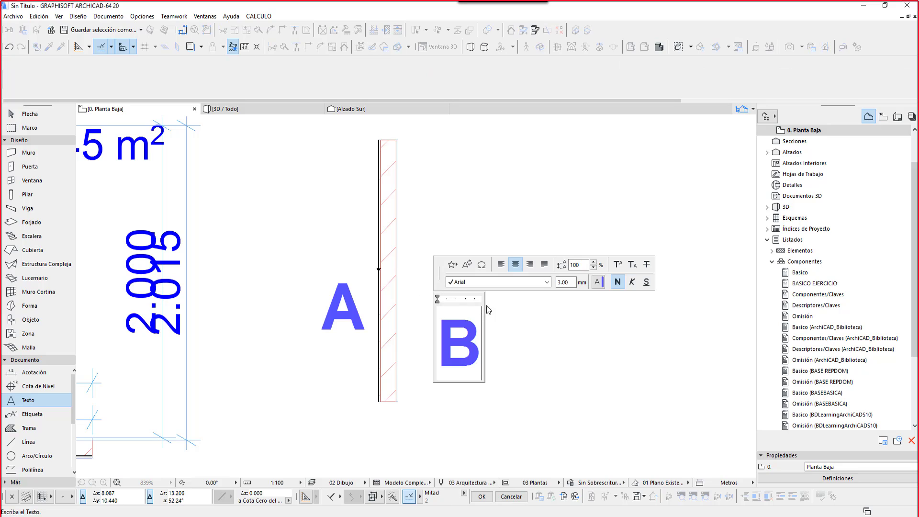
left_click(521, 342)
Step: Add a text label C at the upper end of the new wall
middle_click_drag(396, 120, 381, 229)
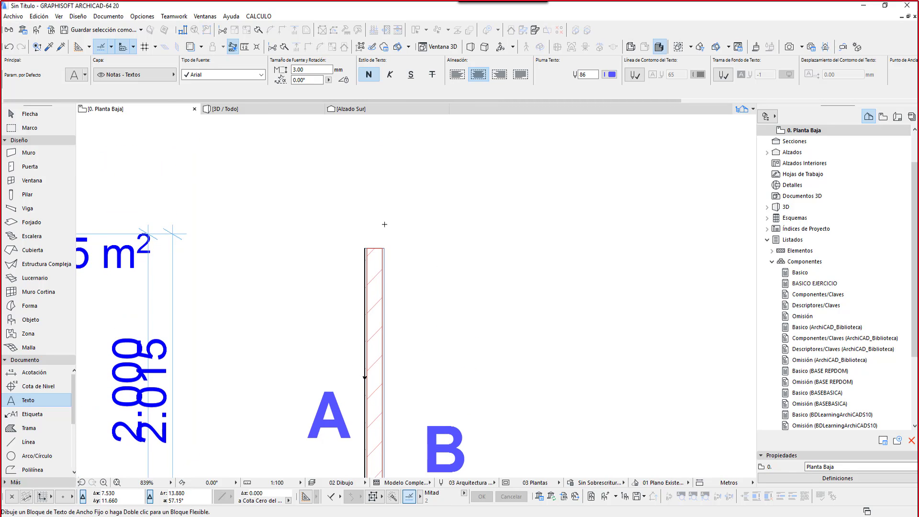
left_click(370, 230)
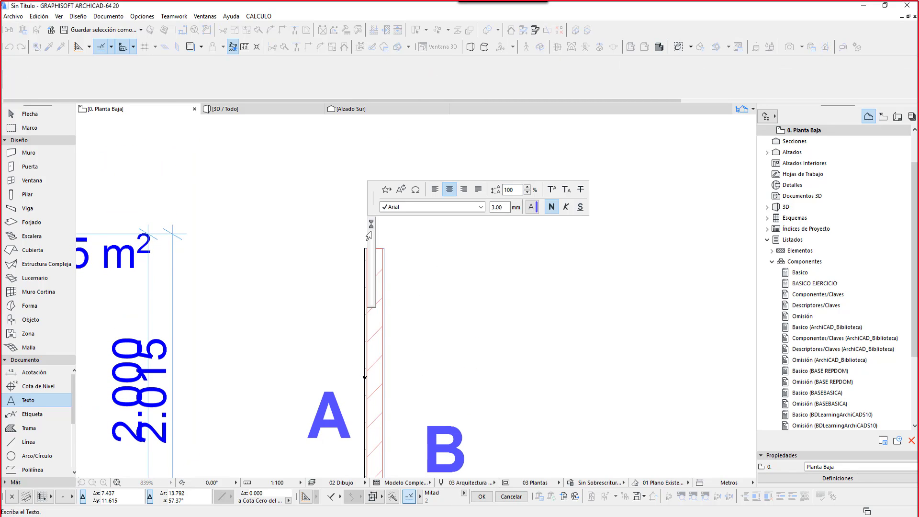
type("C")
left_click(461, 273)
left_click(29, 114)
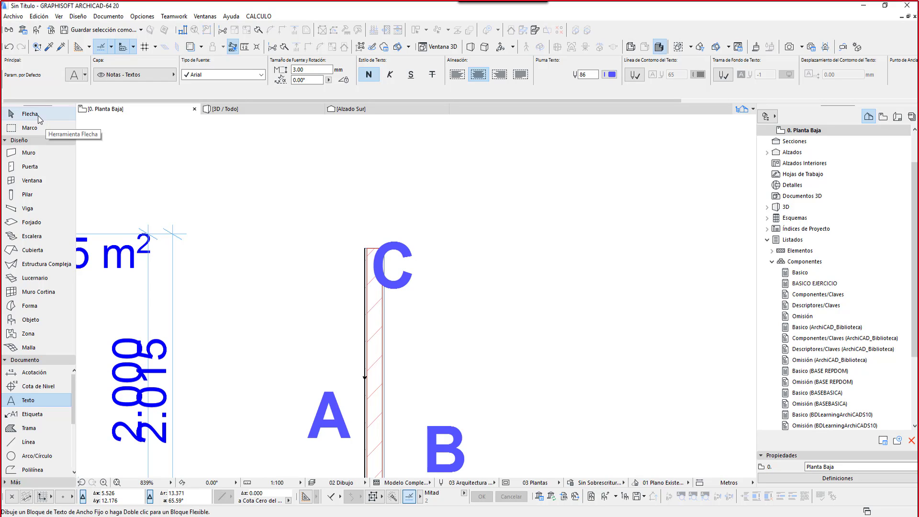
Step: Move label C about 0.4 m up and slightly left so it sits above the wall's upper end
left_click_drag(444, 257, 403, 226)
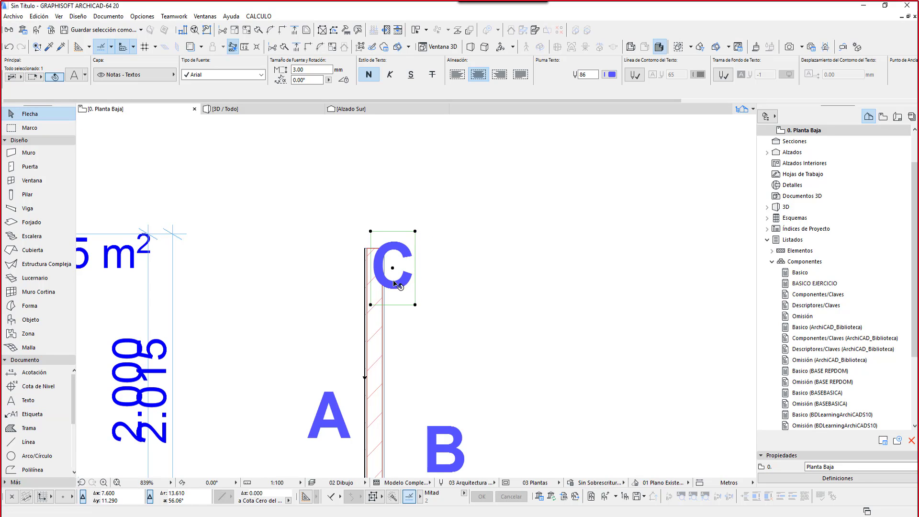
key("ctrl+d")
left_click(392, 273)
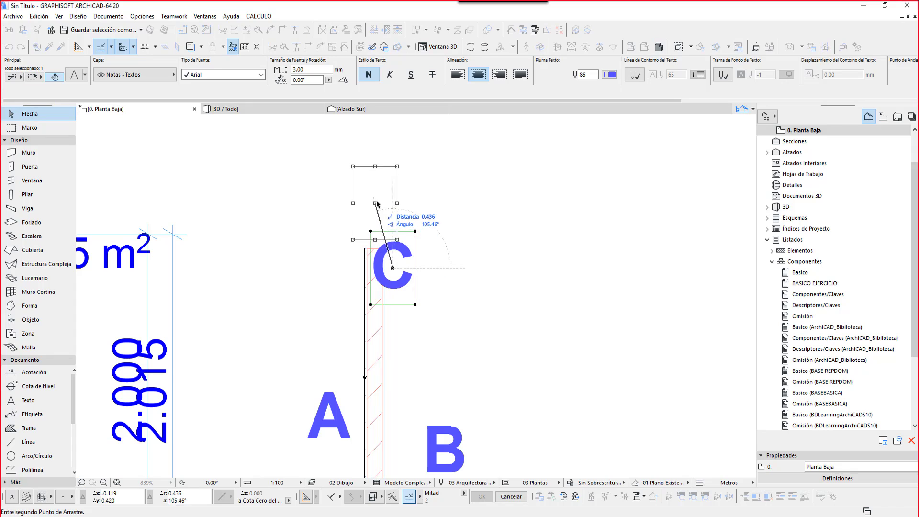
left_click(377, 206)
scroll(415, 232, "down", 2)
middle_click_drag(435, 277, 429, 260)
key("Escape")
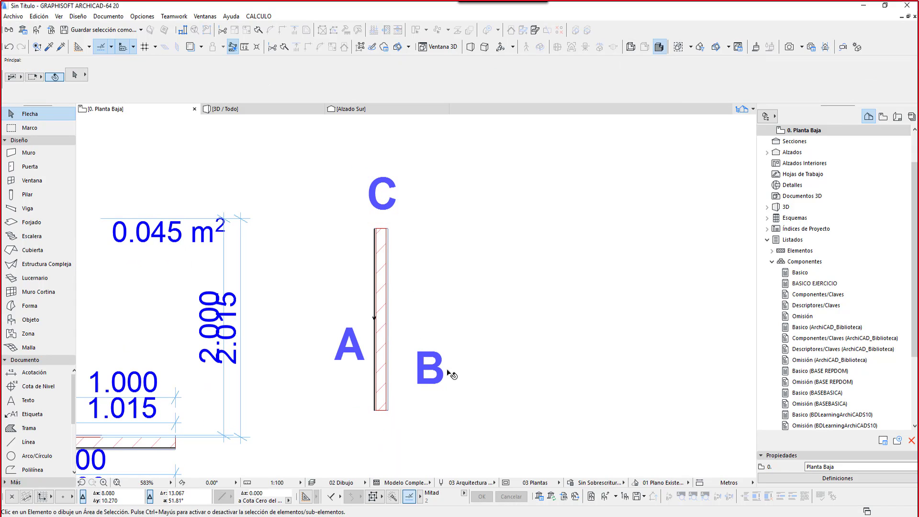
Step: Move label B closer to the wall's right face, level with label A
left_click_drag(459, 396, 417, 341)
key("ctrl+d")
left_click(430, 369)
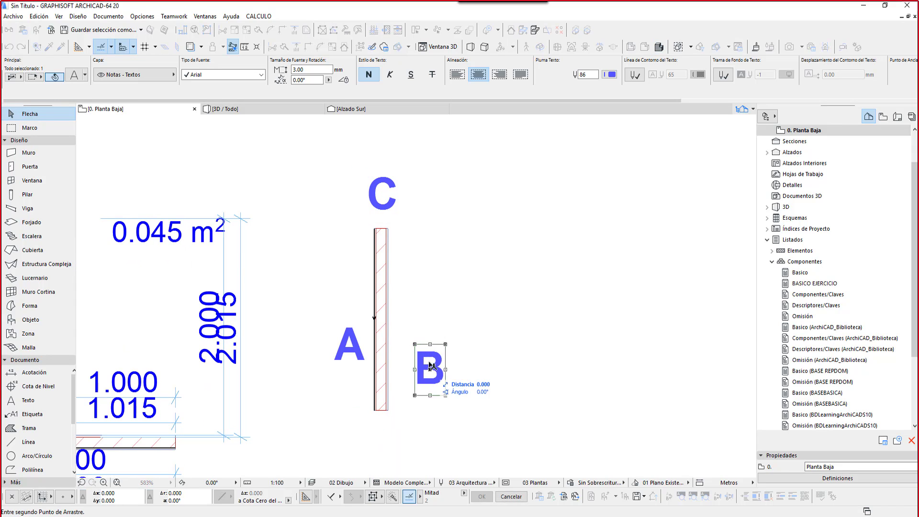
left_click(414, 342)
key("Escape")
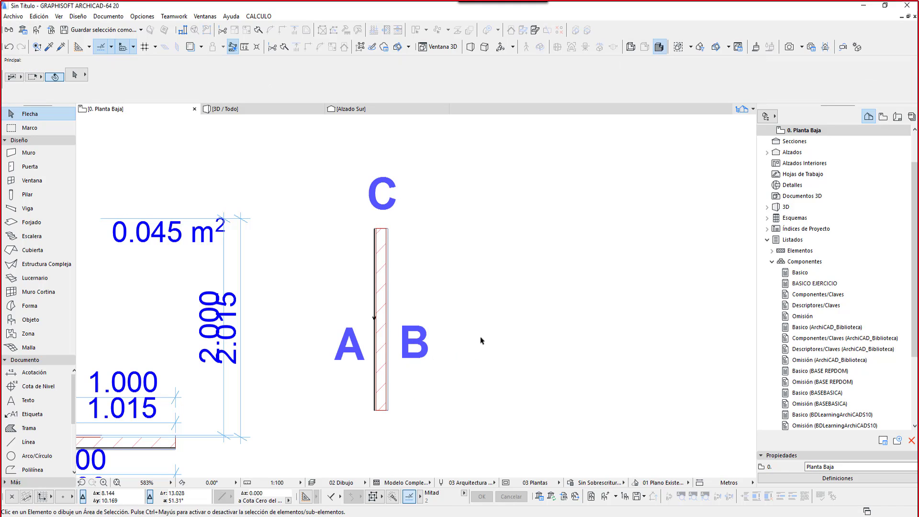
middle_click_drag(482, 334, 461, 326)
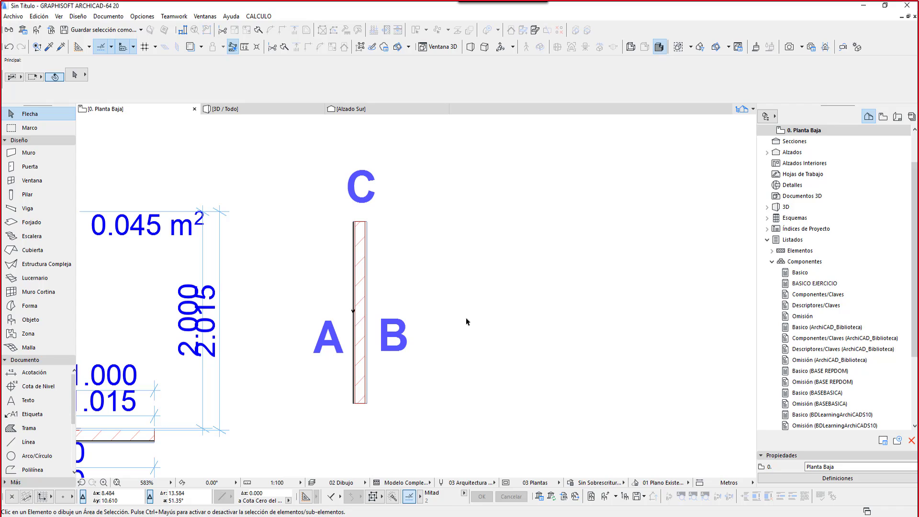
Step: Inspect the property objects linked by criteria in the new wall's settings, toggling the link option off and on, and cancel
left_click(367, 263)
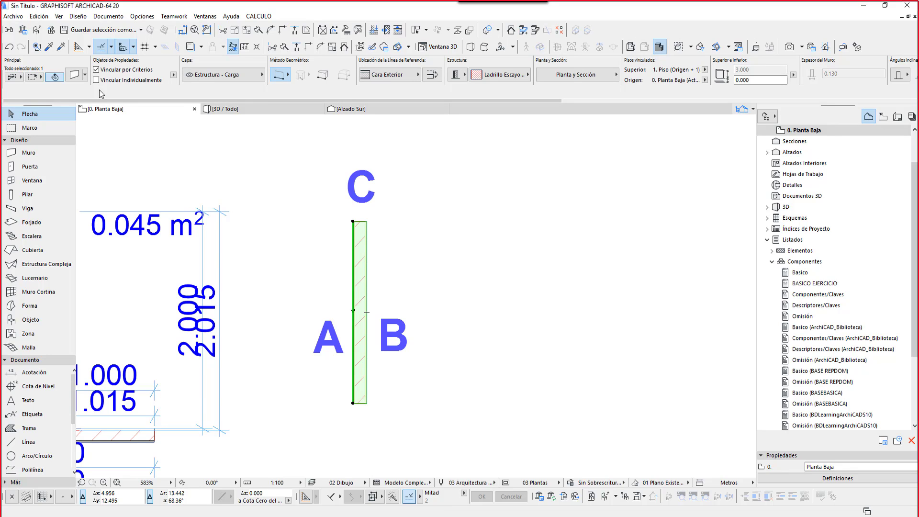
left_click(75, 75)
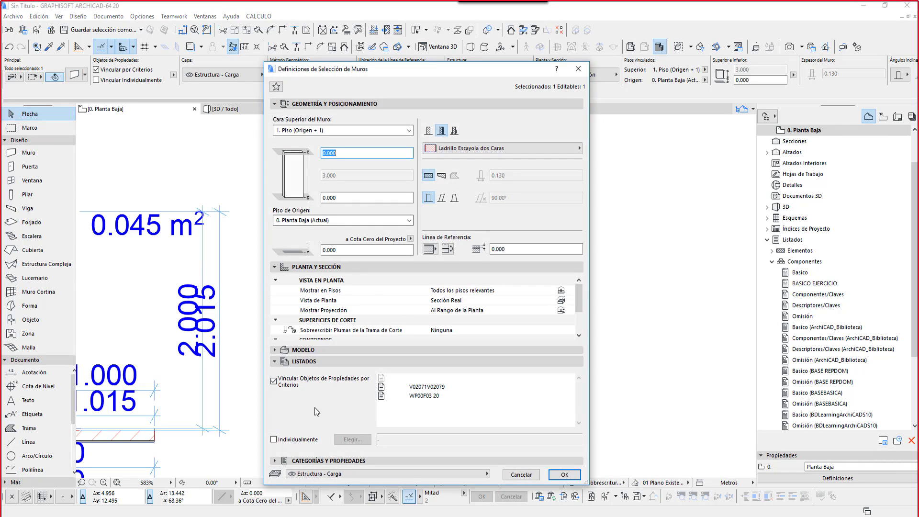
left_click(274, 381)
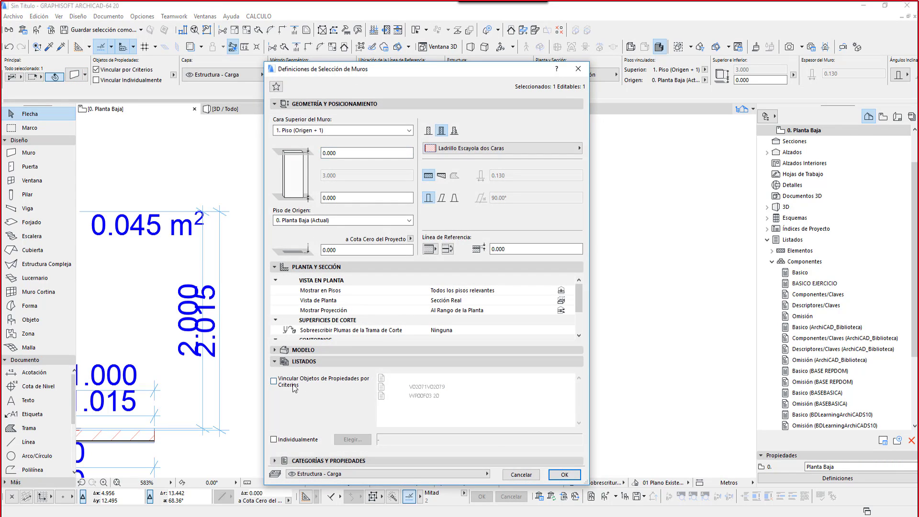
left_click(274, 381)
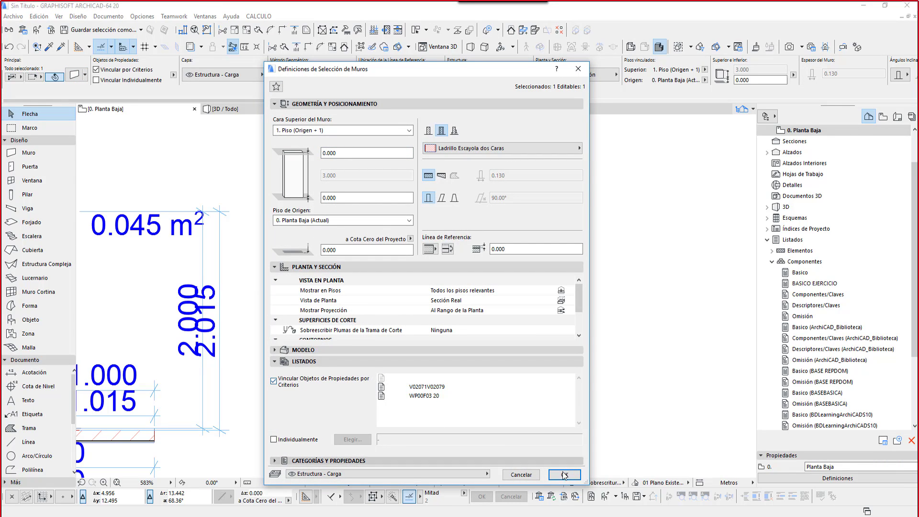
left_click(521, 474)
left_click(495, 339)
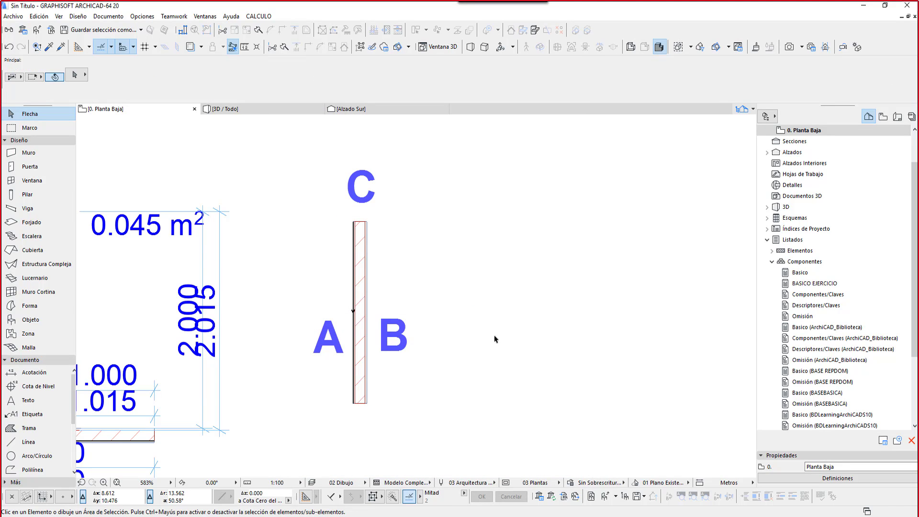
Step: Open the links between property objects and criteria, show those of LearningArchiCADVIV, and select the Ladrillo Escayola dos Caras link
left_click(257, 17)
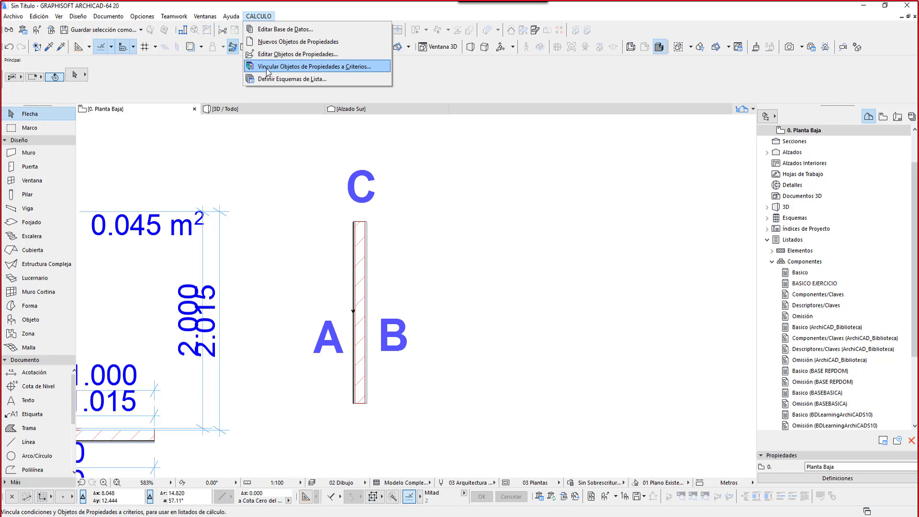
left_click(287, 67)
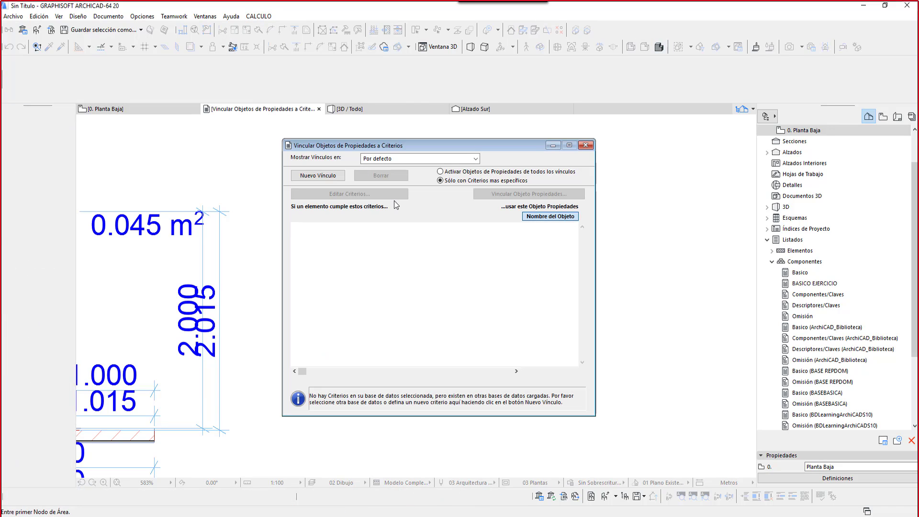
left_click(410, 159)
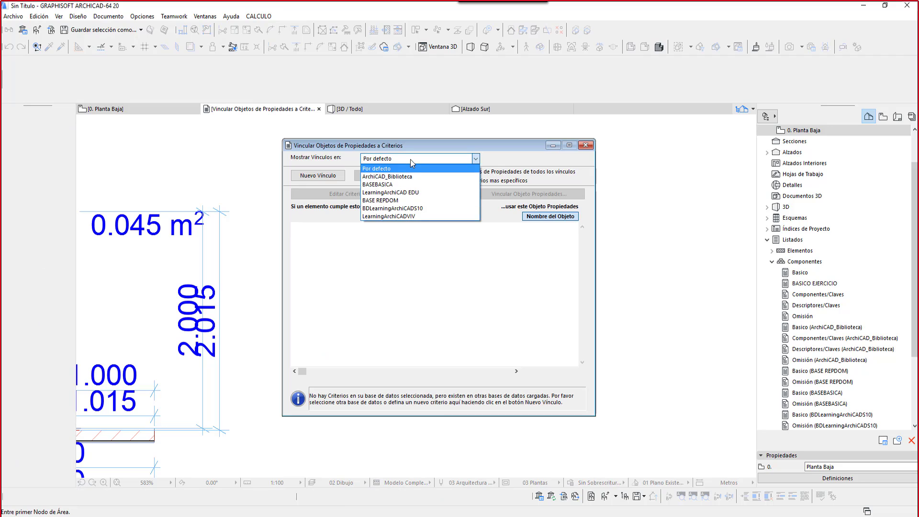
left_click(405, 216)
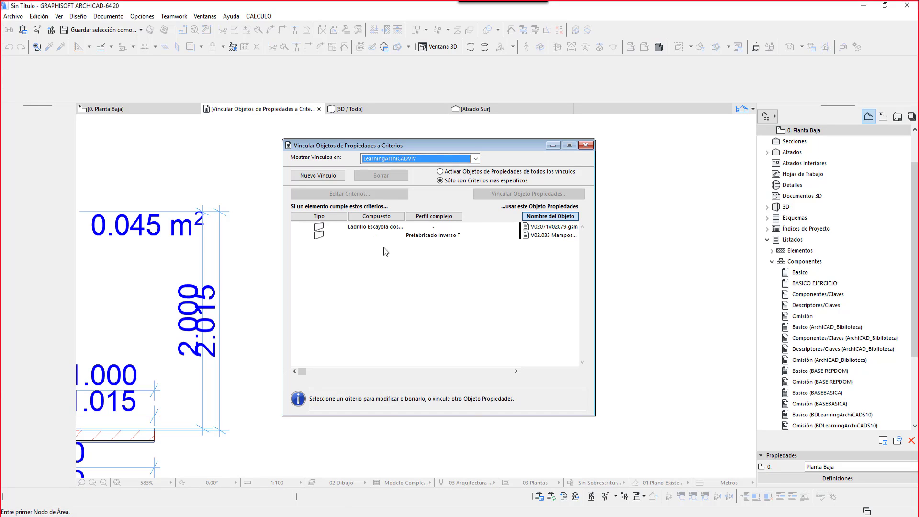
left_click(369, 229)
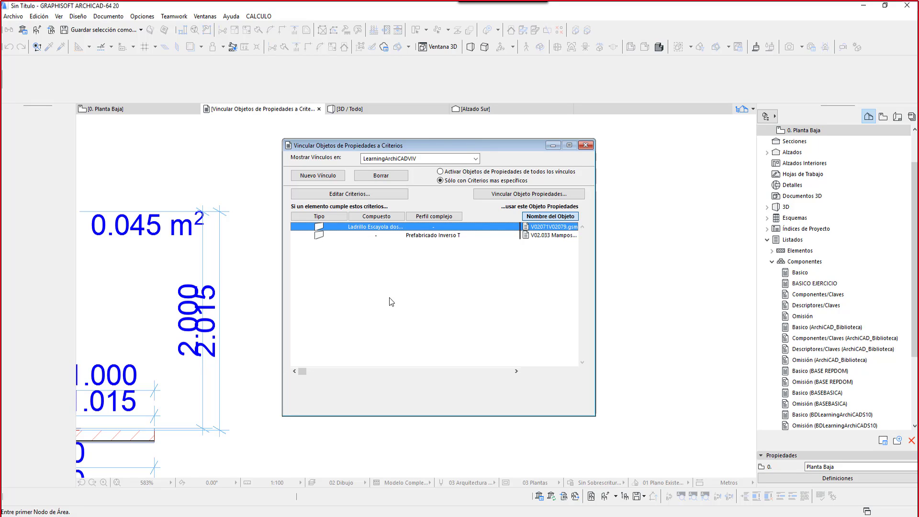
Step: Create a new link in LearningArchiCADVIV and set its criteria to search for Muro elements
left_click(319, 178)
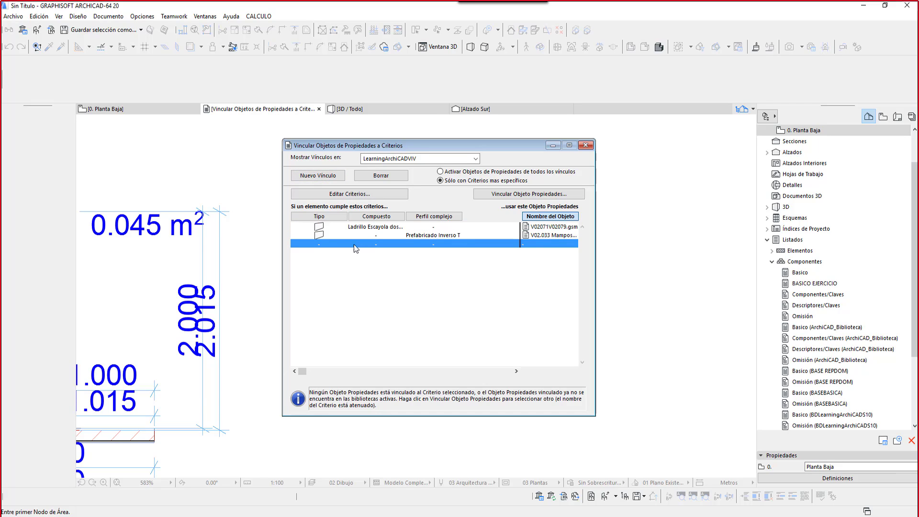
left_click(357, 193)
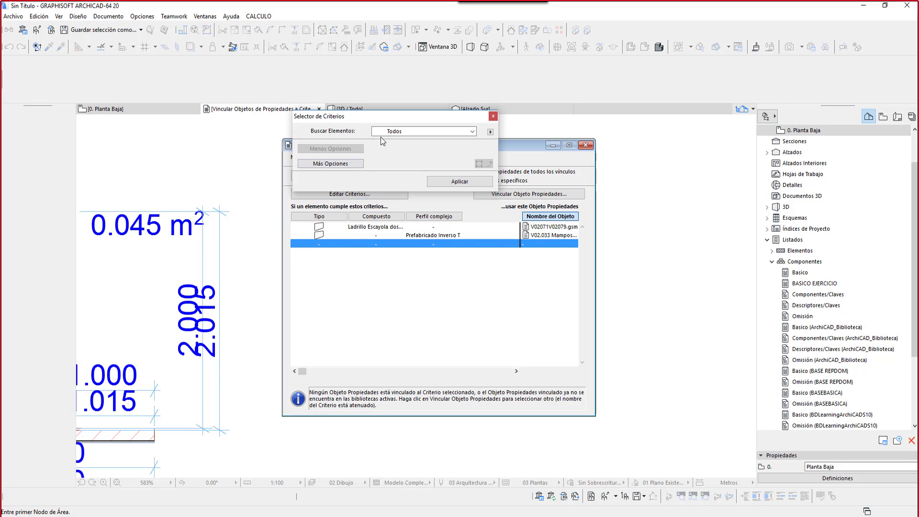
left_click(403, 131)
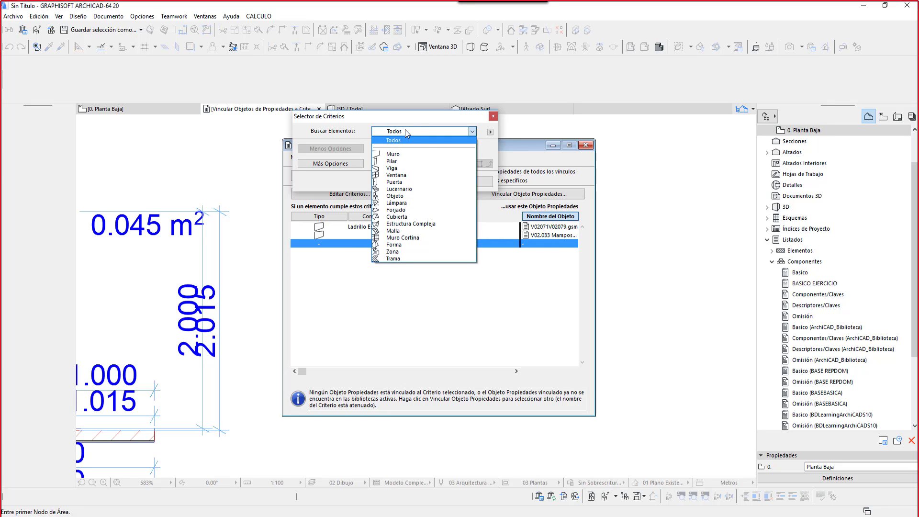
left_click(423, 154)
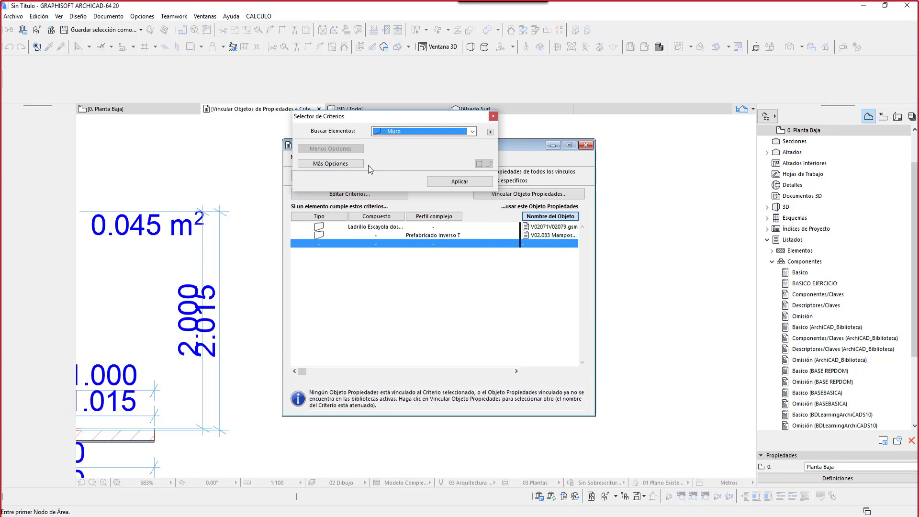
Step: Add a Compuesto criterion to the new link and set it to Muro/Estructura Genérica
left_click(335, 164)
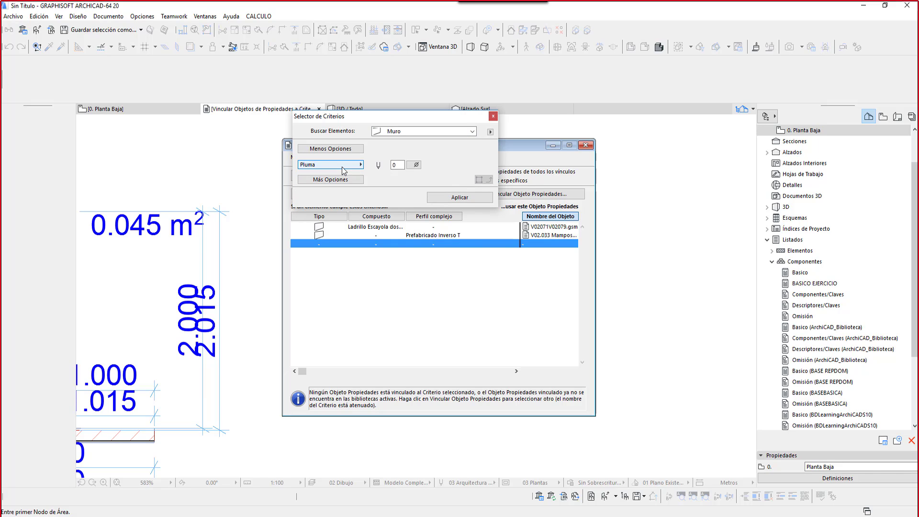
left_click(343, 168)
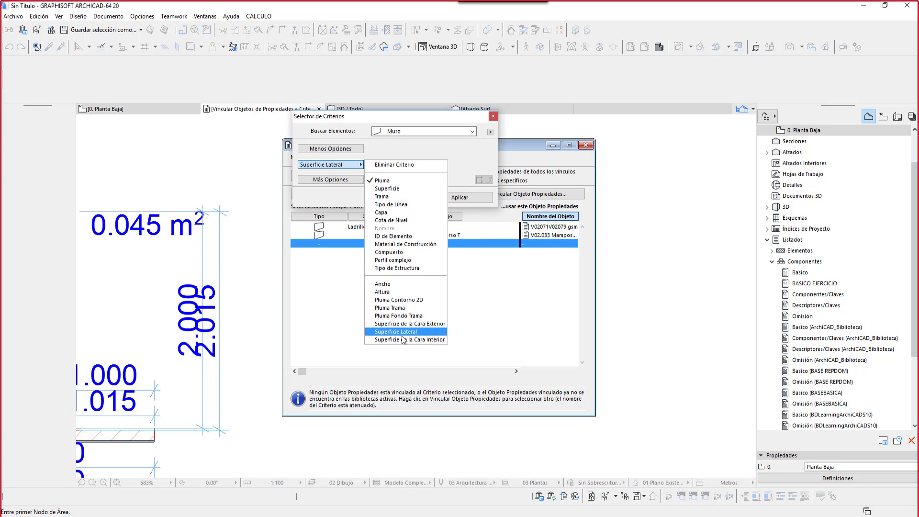
left_click(394, 253)
left_click(437, 167)
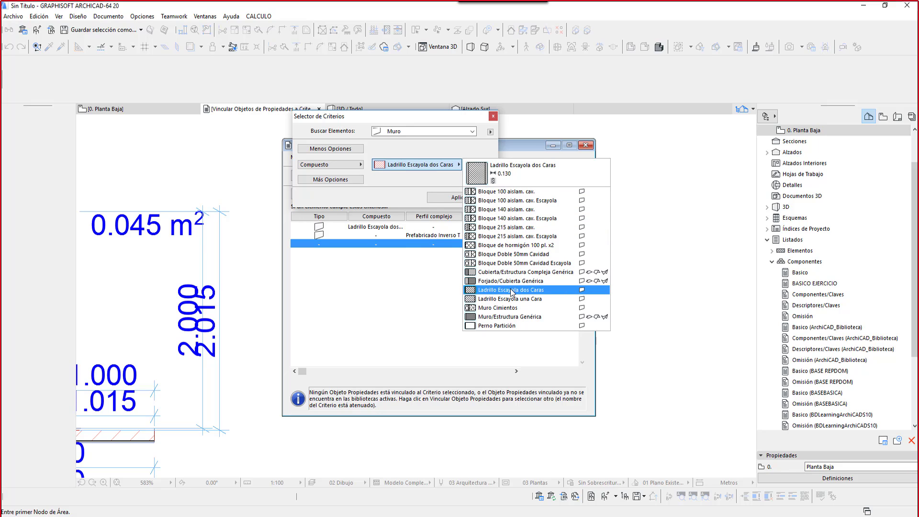
left_click(506, 318)
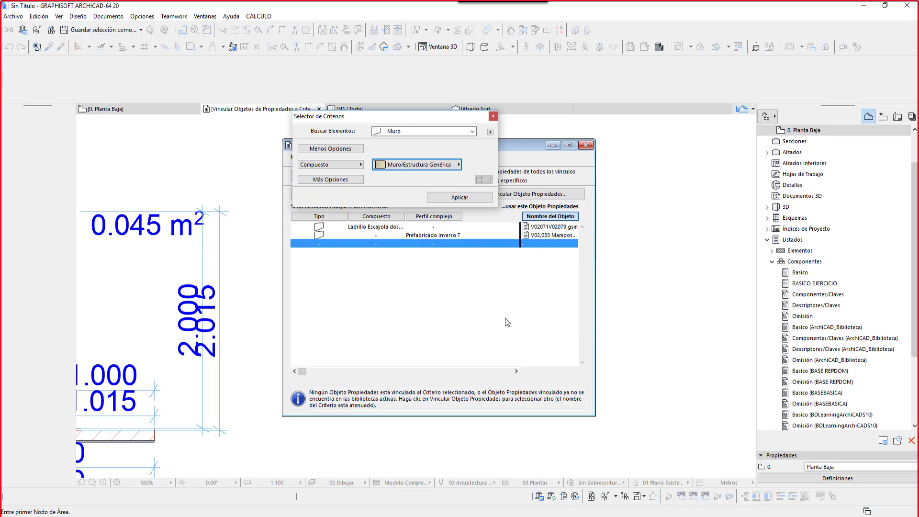
Step: Link the V02071V02079 property object to the Muro/Estructura Genérica wall criteria and save the links
left_click(473, 198)
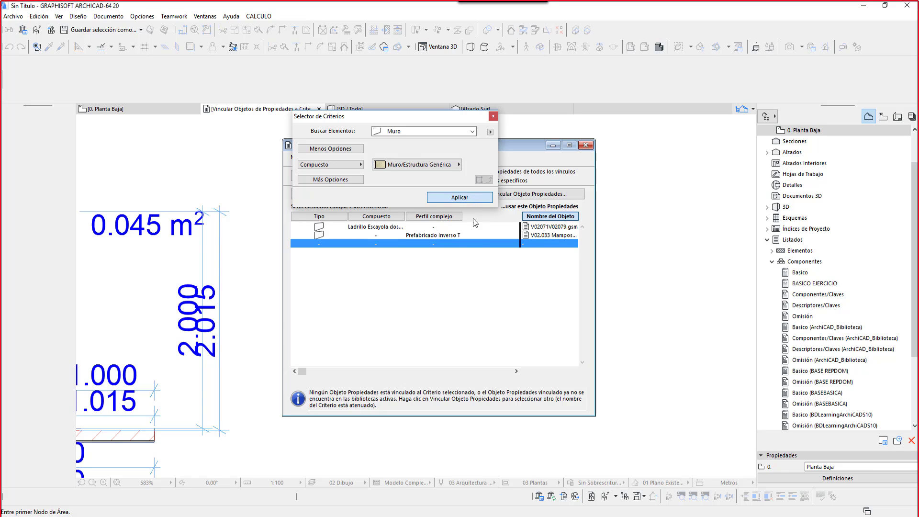
left_click(493, 120)
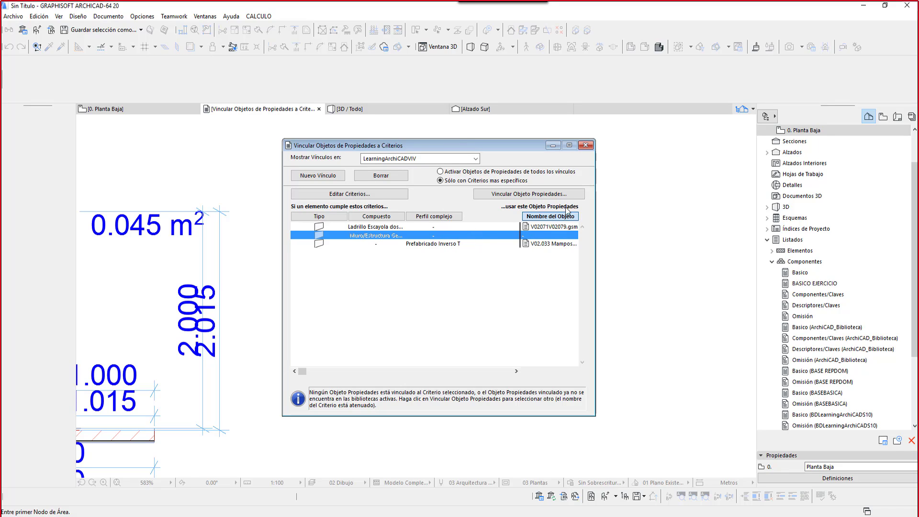
left_click(525, 194)
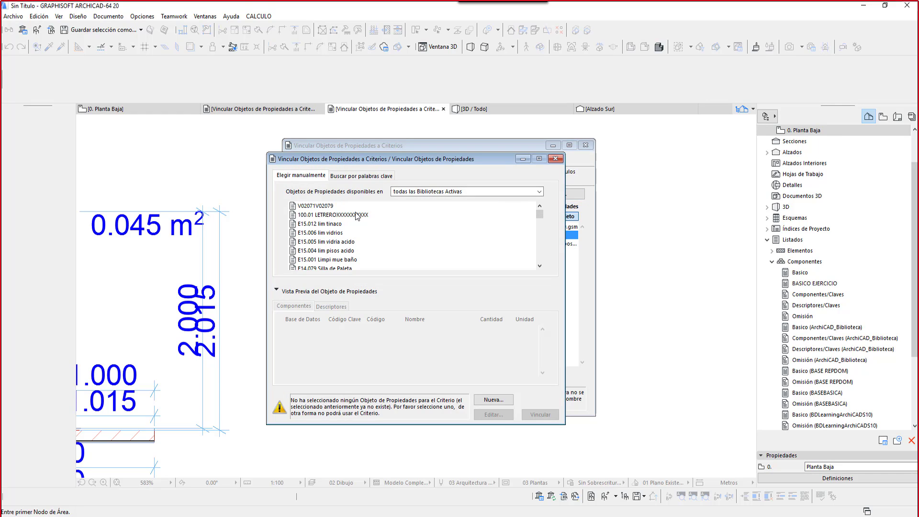
left_click(306, 206)
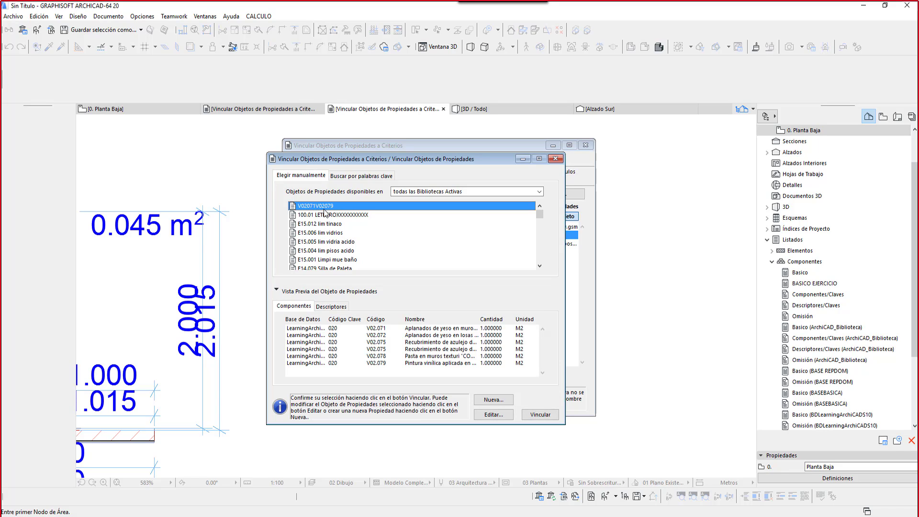
left_click(541, 414)
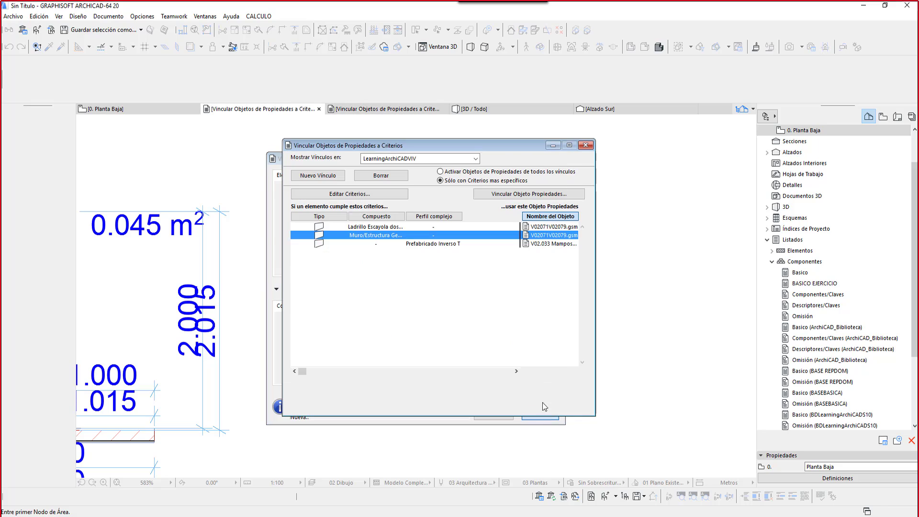
left_click(586, 146)
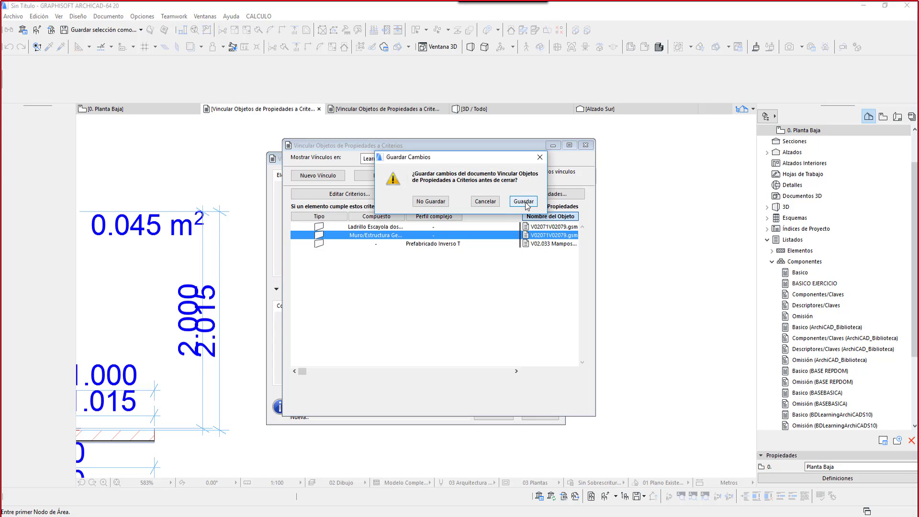
left_click(523, 201)
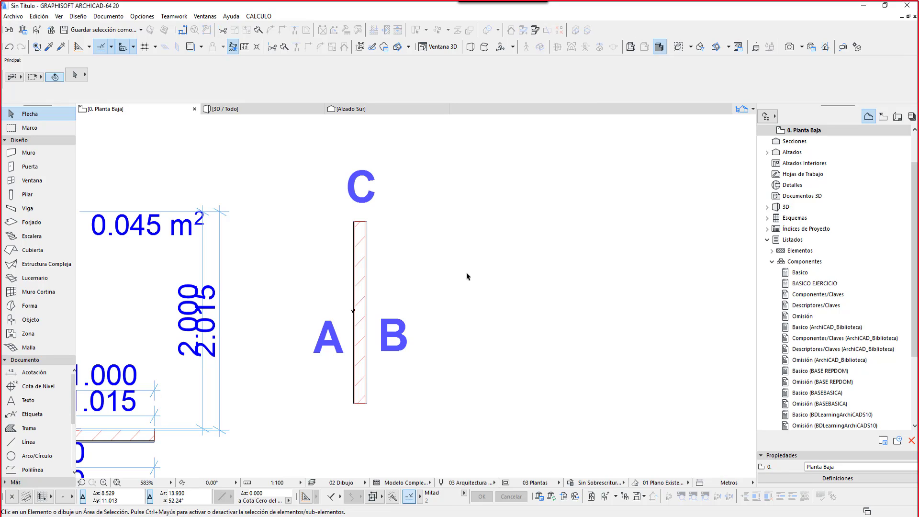
Step: Change the composite structure of the wall labelled A, B and C to Muro/Estructura Genérica
left_click(361, 225)
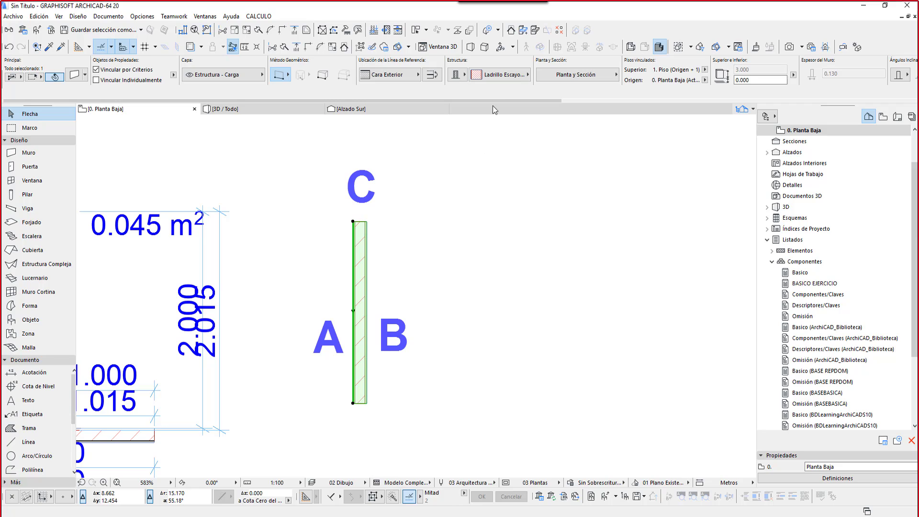
left_click(501, 77)
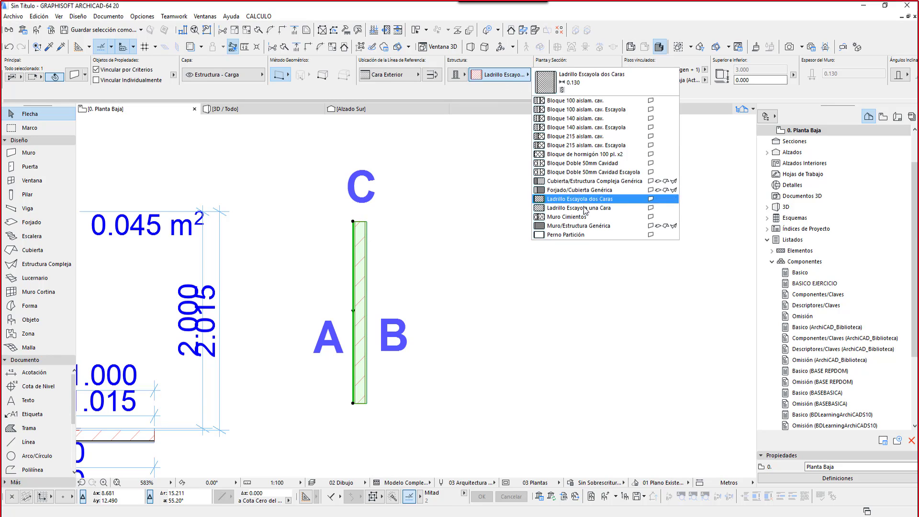
left_click(555, 225)
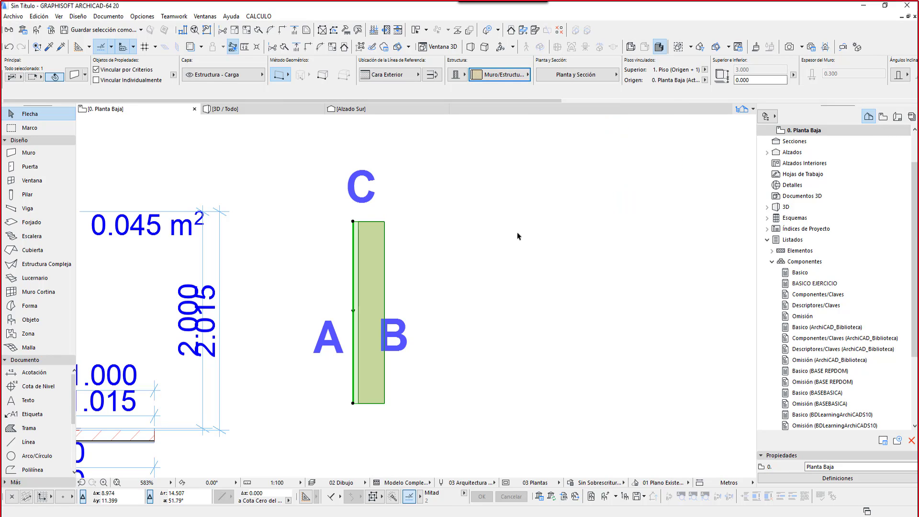
Step: Move the B label away from the thickened wall so it no longer overlaps the wall
left_click(398, 331)
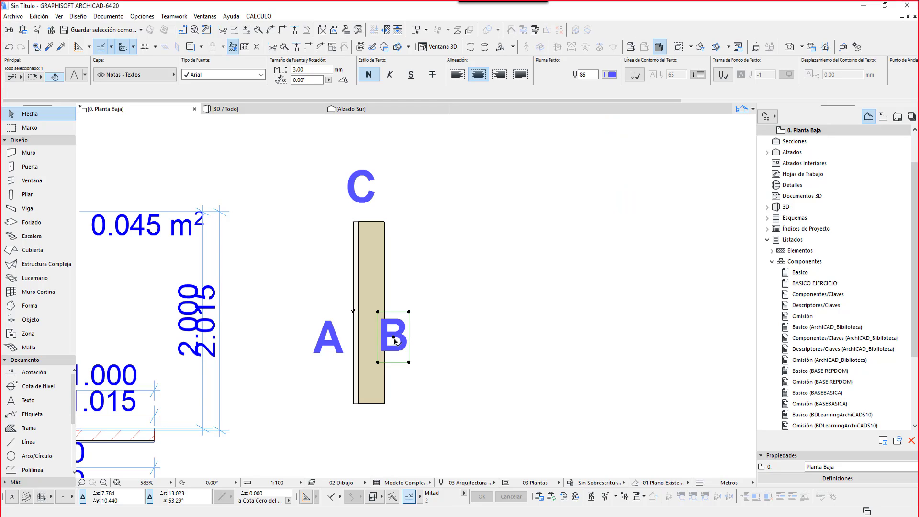
left_click_drag(394, 341, 412, 337)
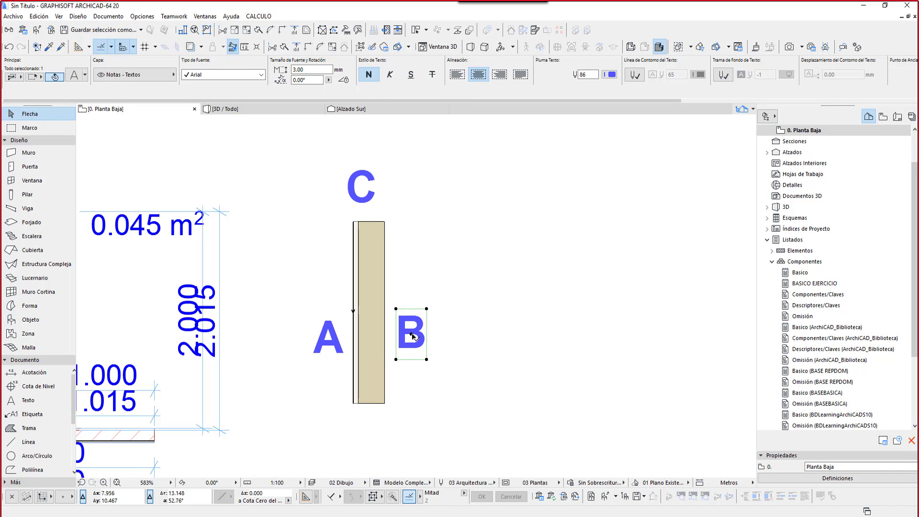
left_click(434, 271)
Step: Try individually linking the E15.012 lim tinaco property object in the labelled wall's settings, and cancel the settings
scroll(489, 273, "down", 5)
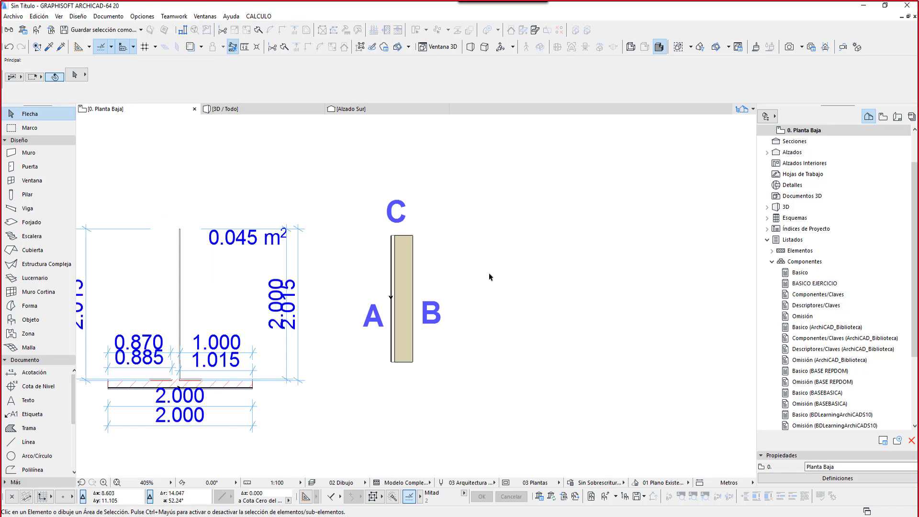
scroll(458, 310, "up", 2)
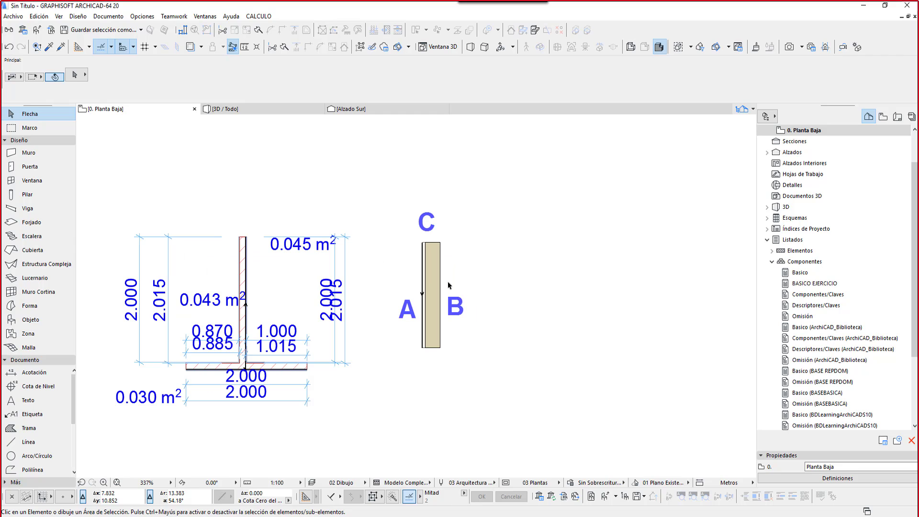
left_click(439, 286)
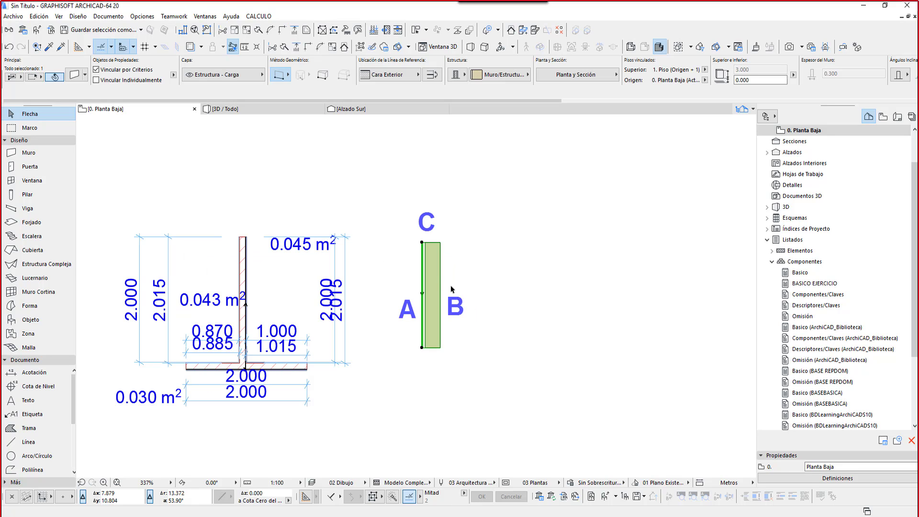
left_click(72, 76)
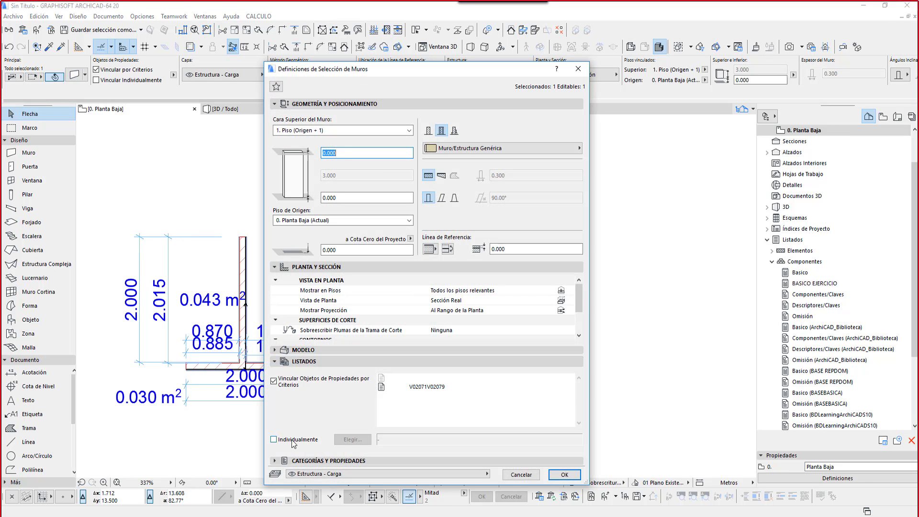
left_click(294, 440)
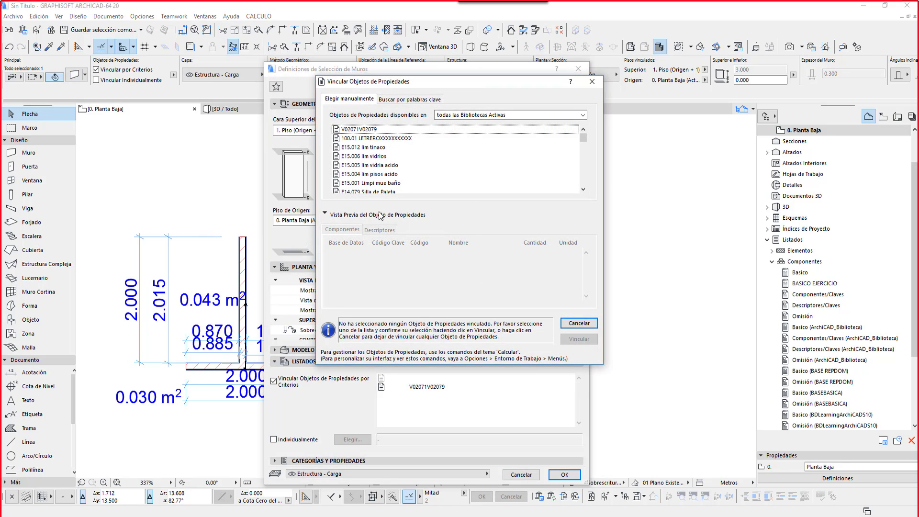
left_click(352, 149)
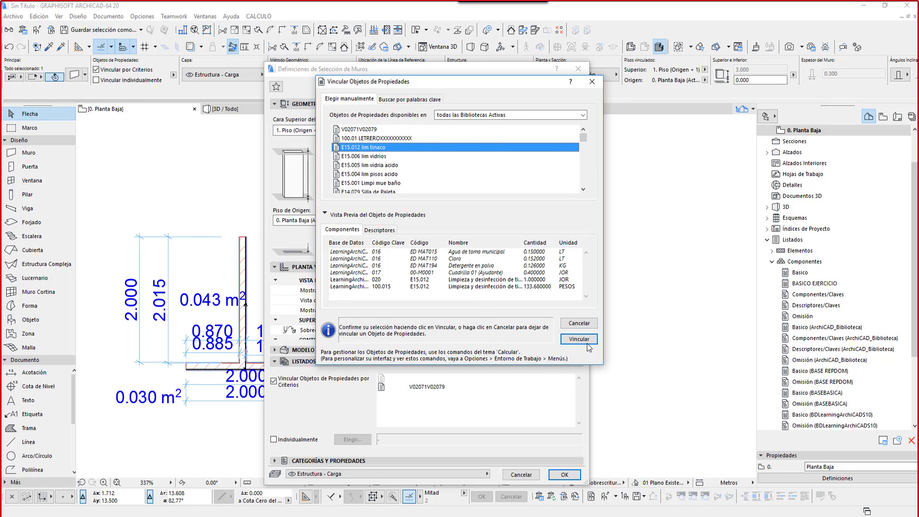
left_click(580, 339)
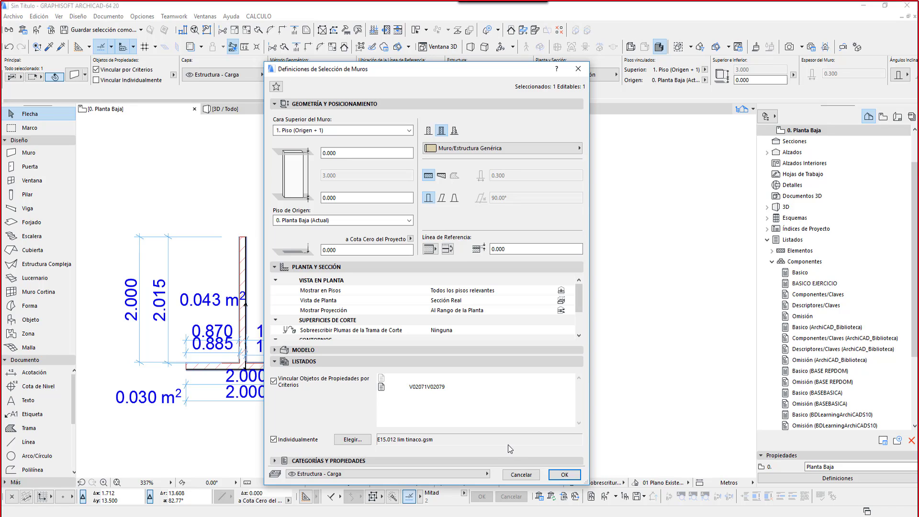
left_click(517, 475)
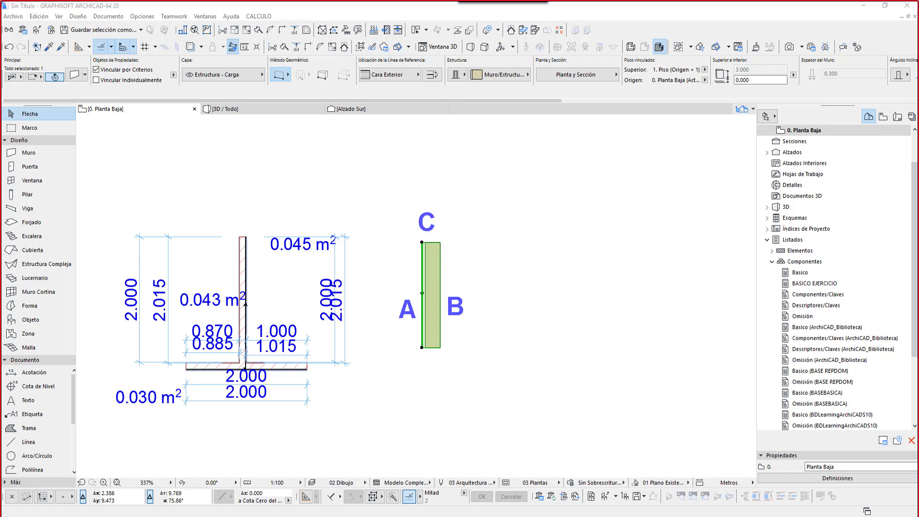
Step: Set the labelled wall's reference line location to Centro and deselect the wall
left_click(30, 156)
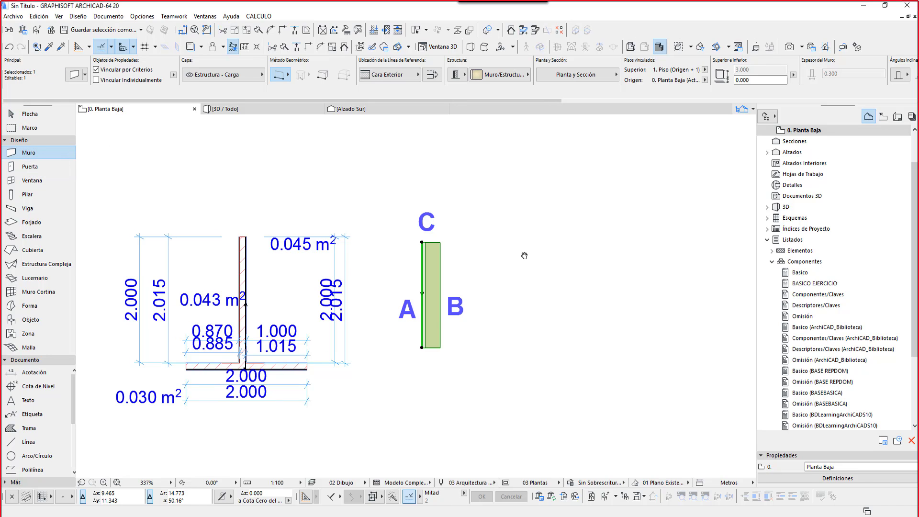
middle_click_drag(523, 254, 479, 255)
left_click(376, 80)
left_click(444, 86)
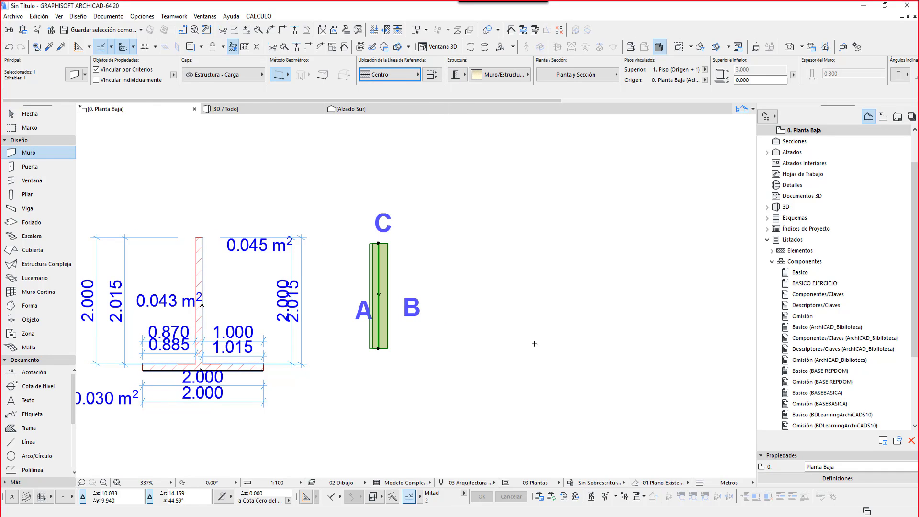
scroll(370, 327, "up", 4)
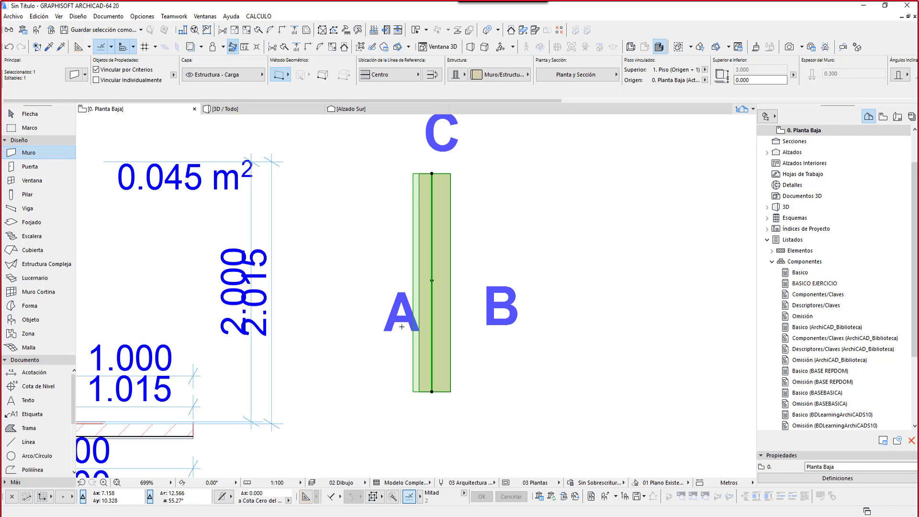
middle_click_drag(409, 302, 430, 303)
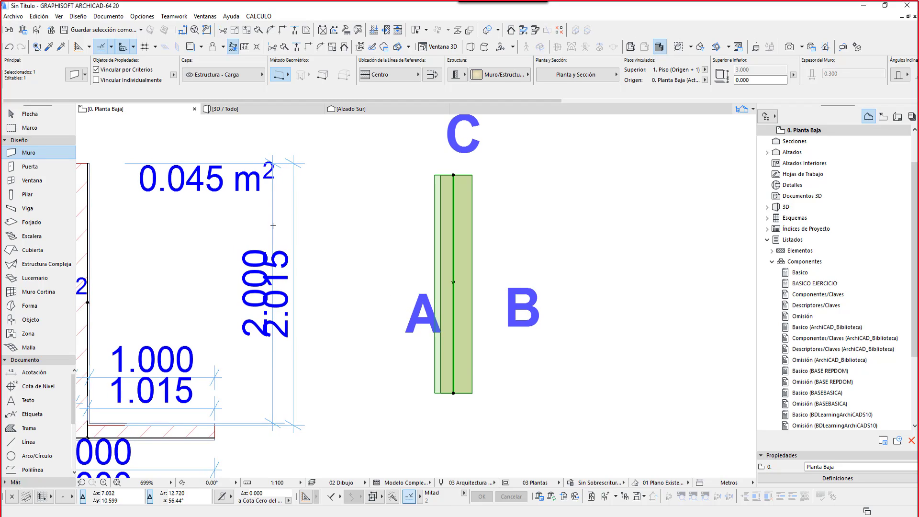
left_click(29, 113)
left_click(400, 297)
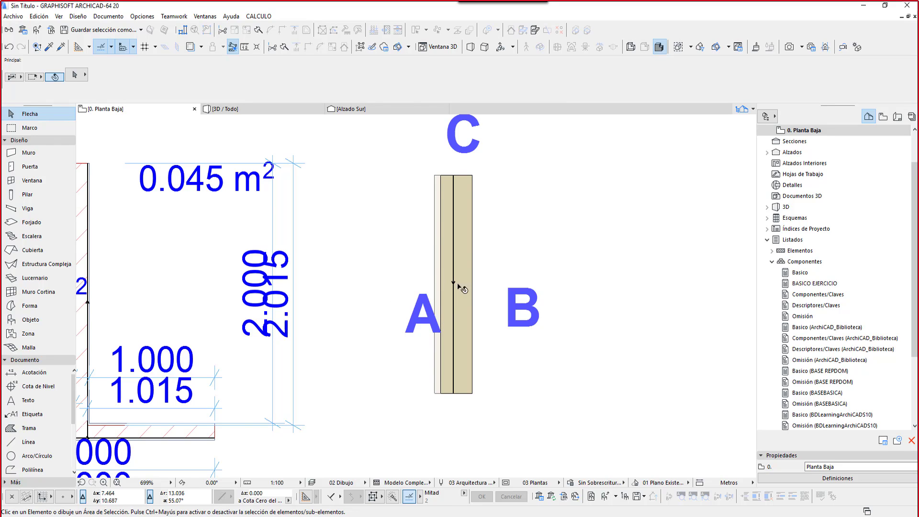
Step: Select the vertical wall of the dimensioned T junction and examine its reference line and skins at the free end
middle_click_drag(474, 318, 482, 307)
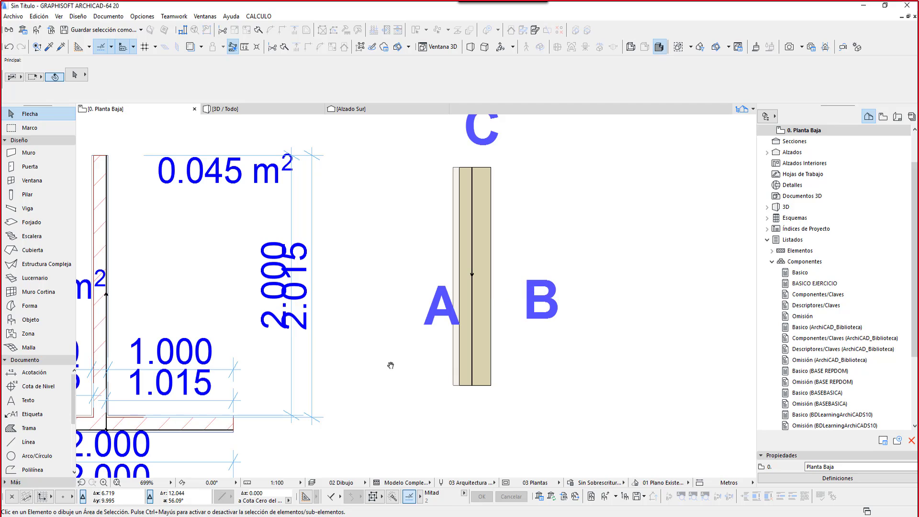
middle_click_drag(390, 365, 512, 338)
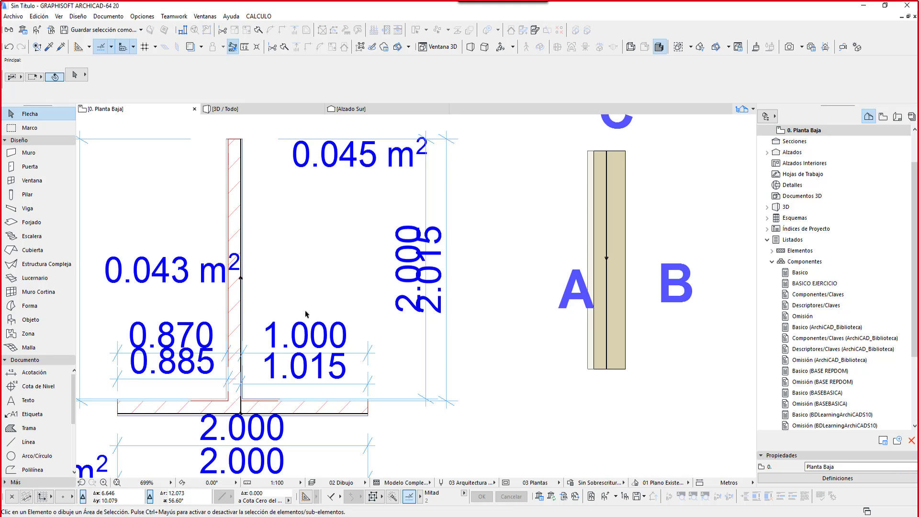
scroll(238, 174, "up", 4)
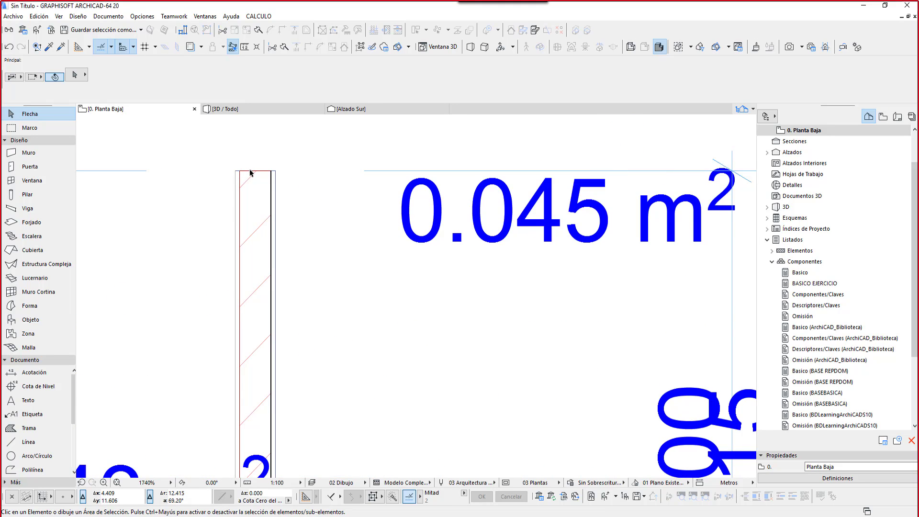
left_click(254, 175)
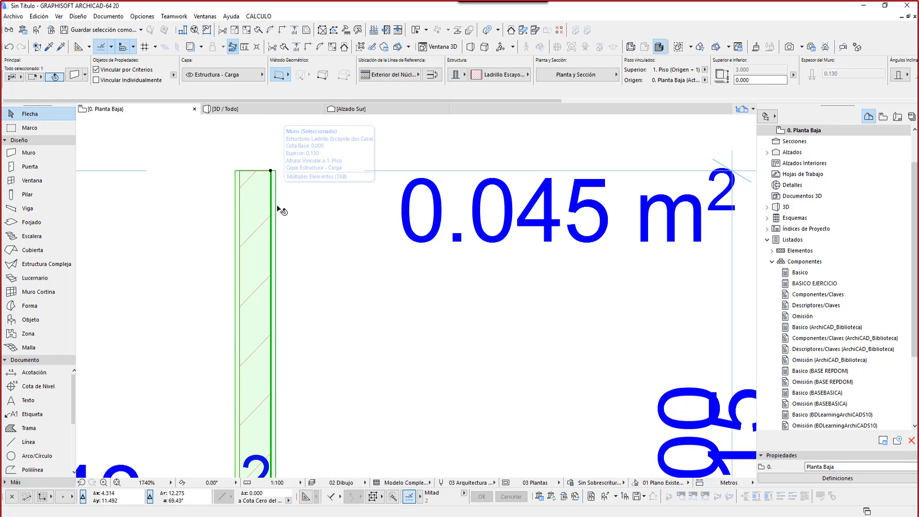
middle_click_drag(329, 236, 319, 262)
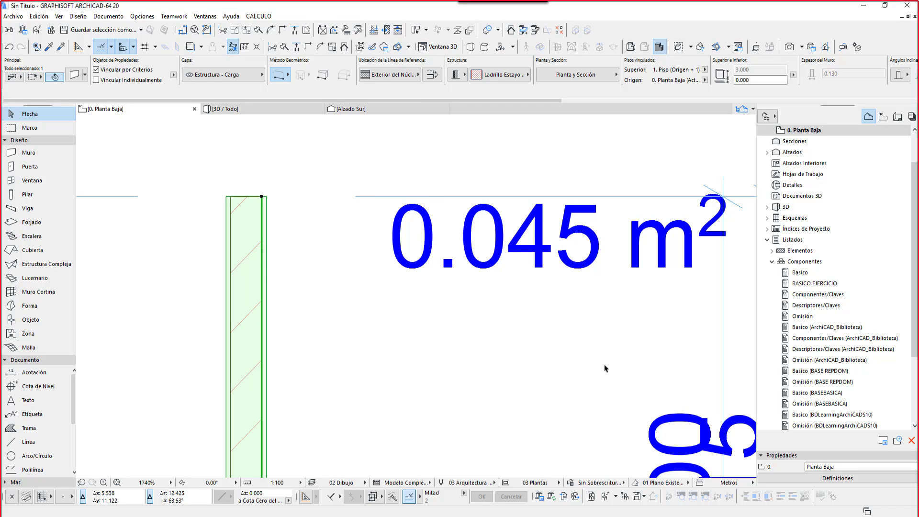
Step: Switch to the 05 GDL Reference Guide PDF in Adobe Acrobat and find the wall parameters available for listing and labels
left_click(621, 516)
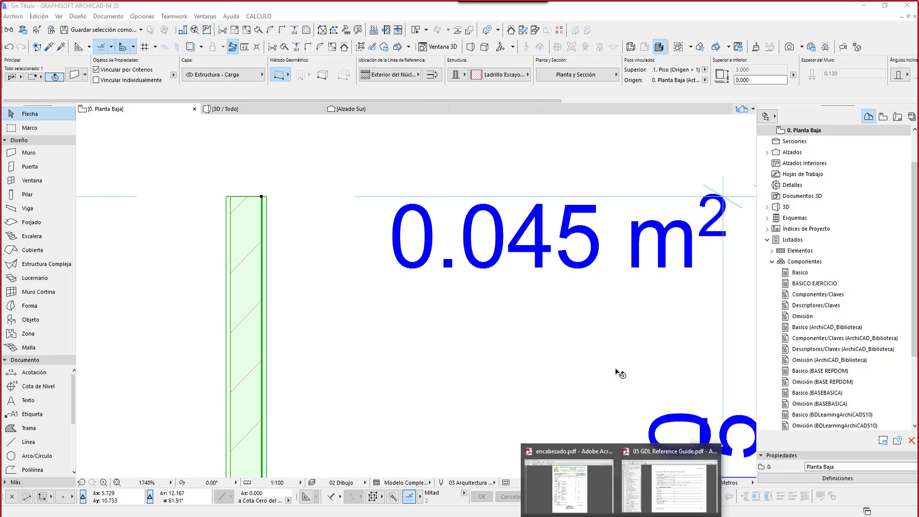
left_click(669, 483)
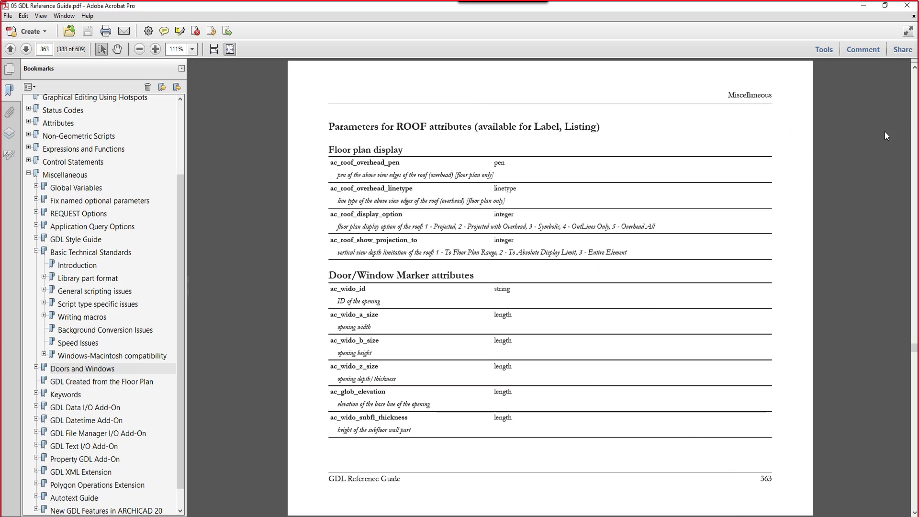
scroll(914, 110, "up", 7)
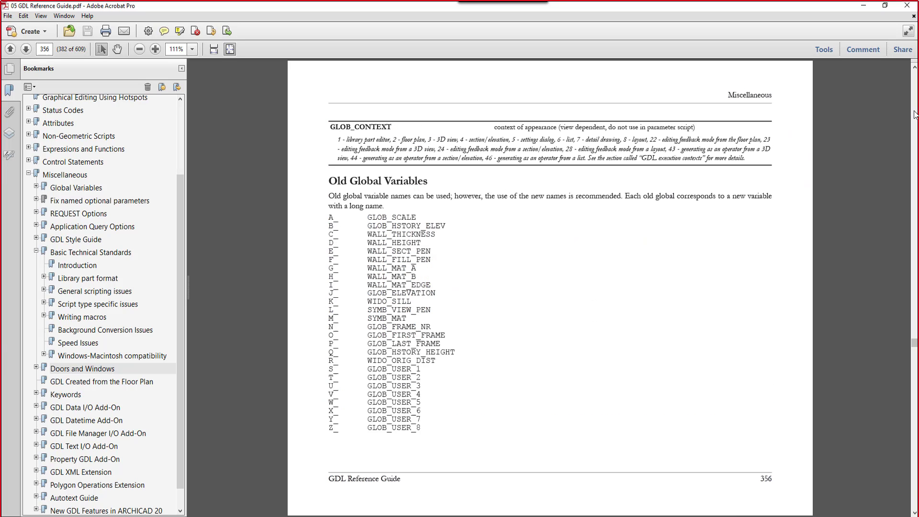
scroll(913, 114, "up", 1)
scroll(913, 114, "up", 4)
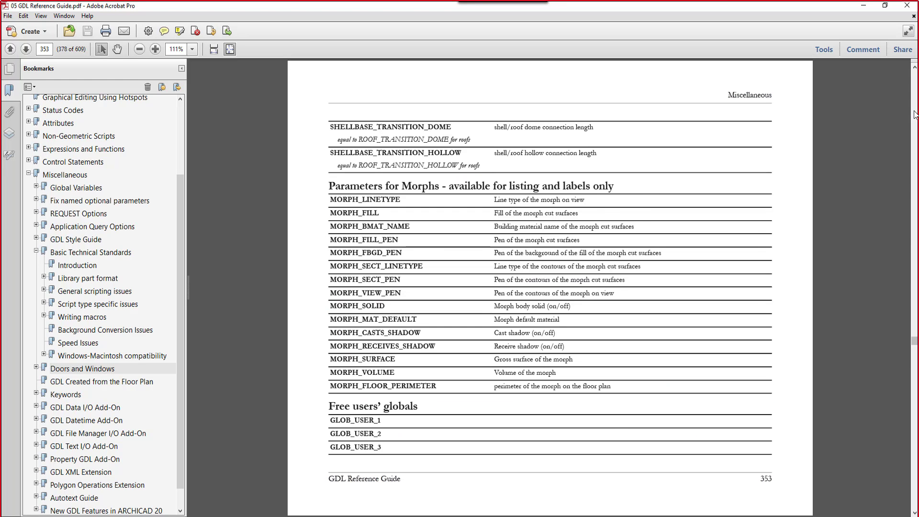
scroll(914, 113, "up", 5)
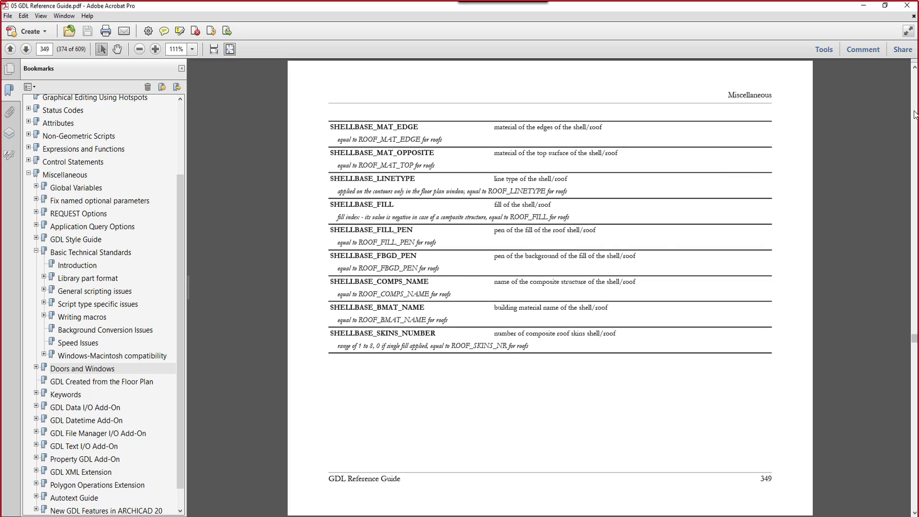
scroll(914, 114, "up", 5)
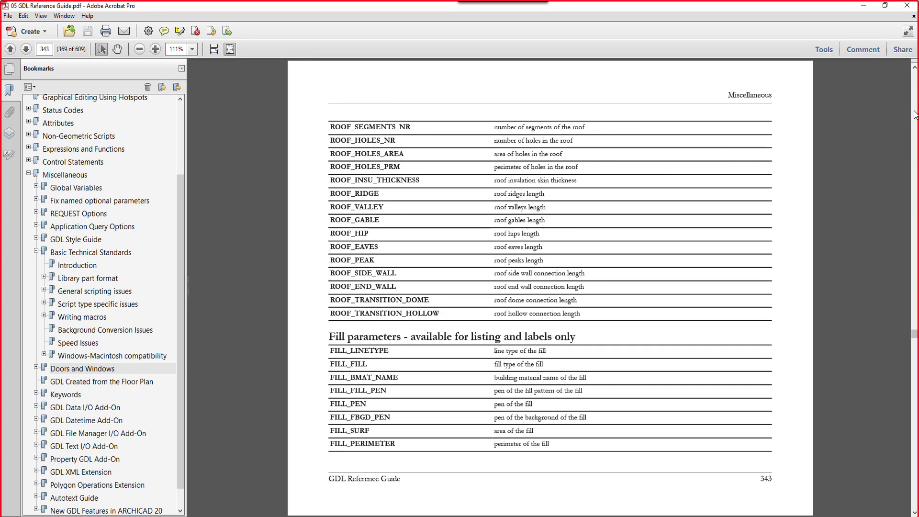
scroll(913, 113, "up", 2)
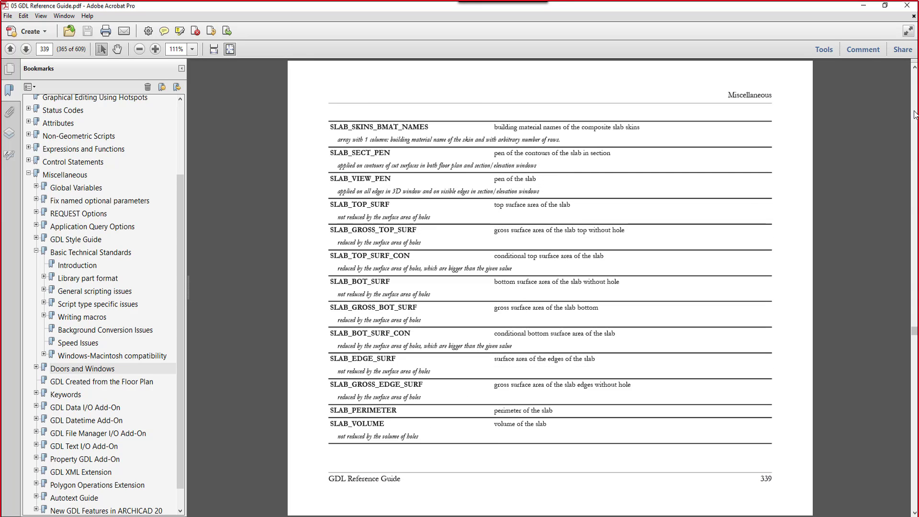
scroll(914, 114, "up", 2)
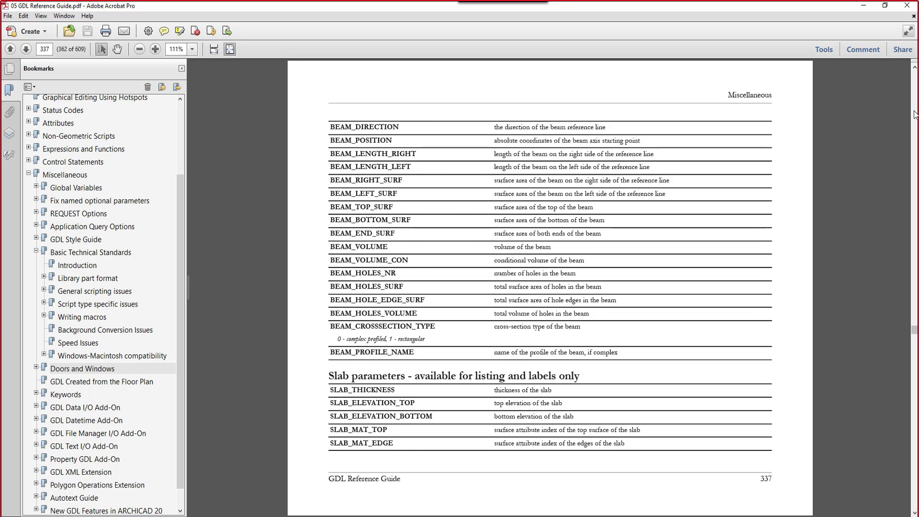
scroll(914, 113, "up", 3)
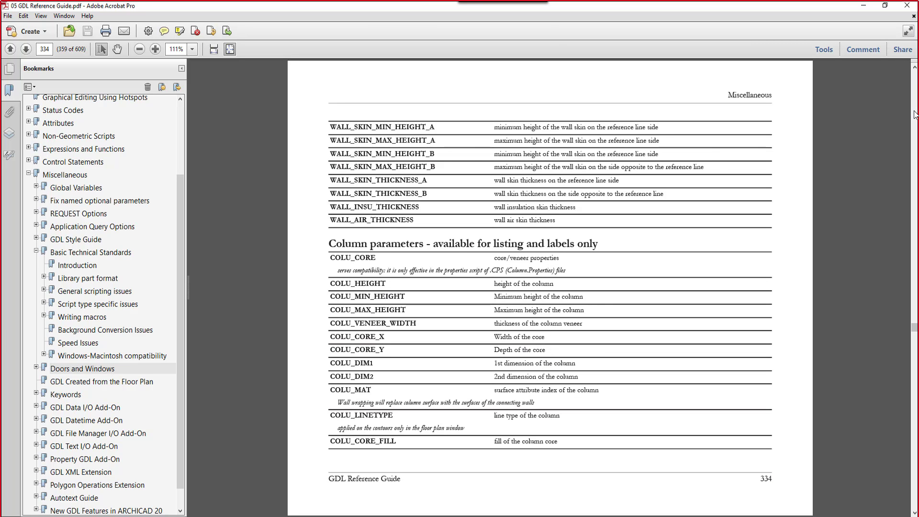
scroll(564, 253, "up", 1)
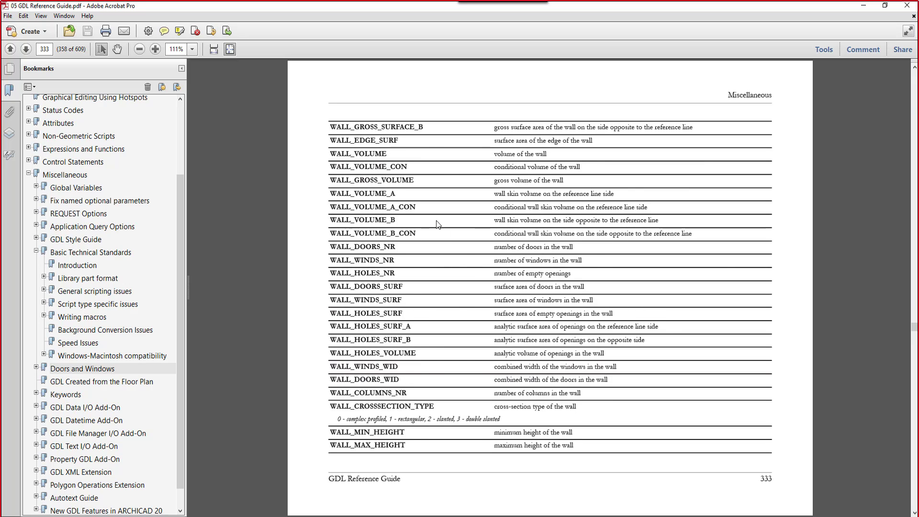
Step: Examine the wall length, surface, volume, opening and composite skin parameters on pages 329 to 334 of the guide
scroll(436, 224, "up", 1)
scroll(436, 242, "down", 1)
scroll(493, 267, "down", 3)
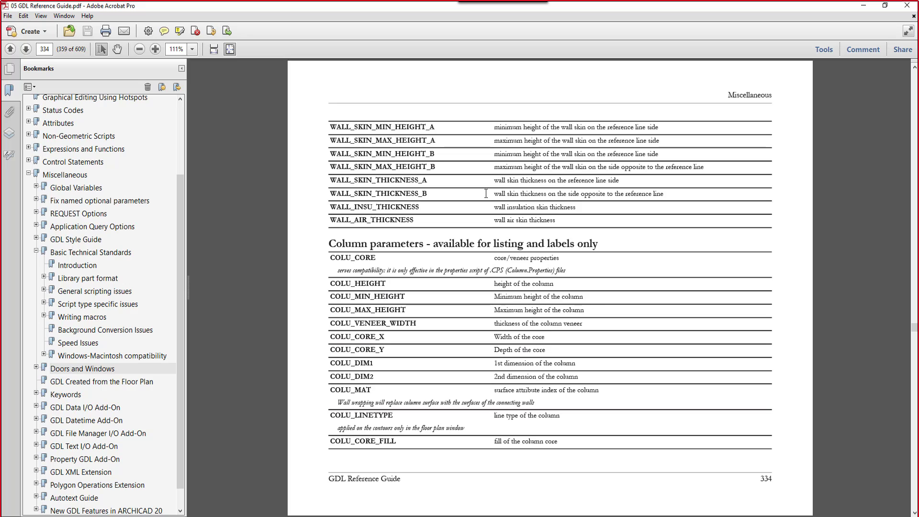
scroll(481, 205, "up", 3)
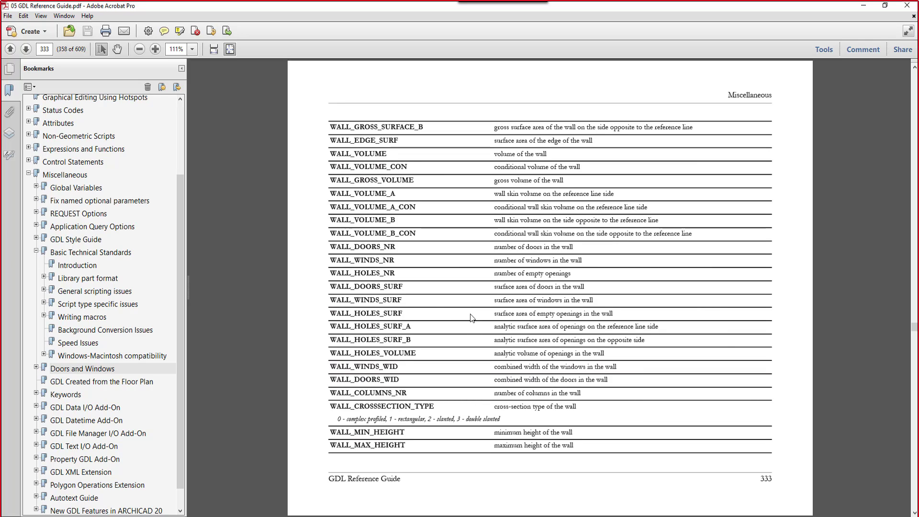
scroll(461, 360, "up", 3)
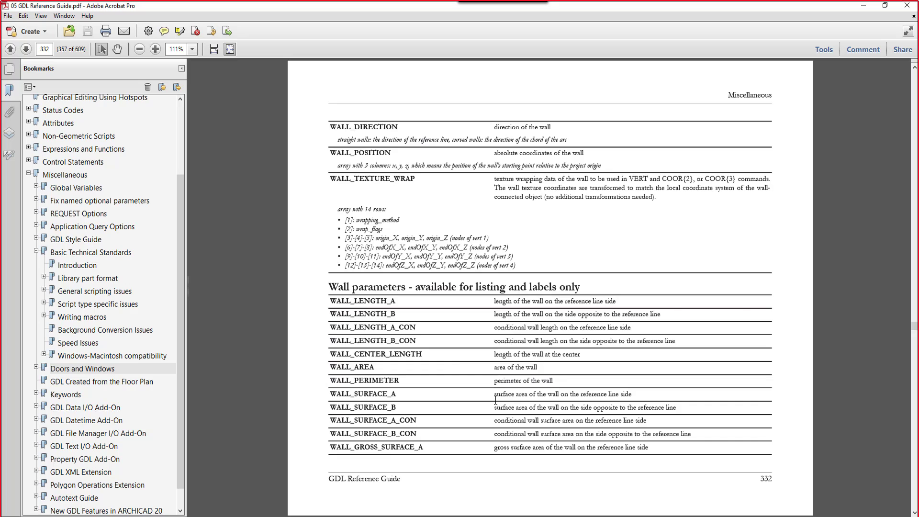
scroll(495, 400, "up", 6)
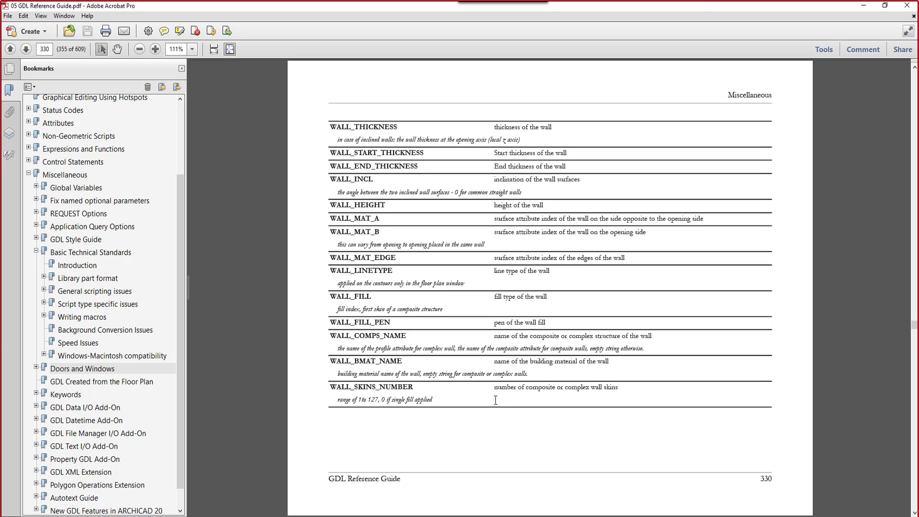
scroll(460, 295, "up", 3)
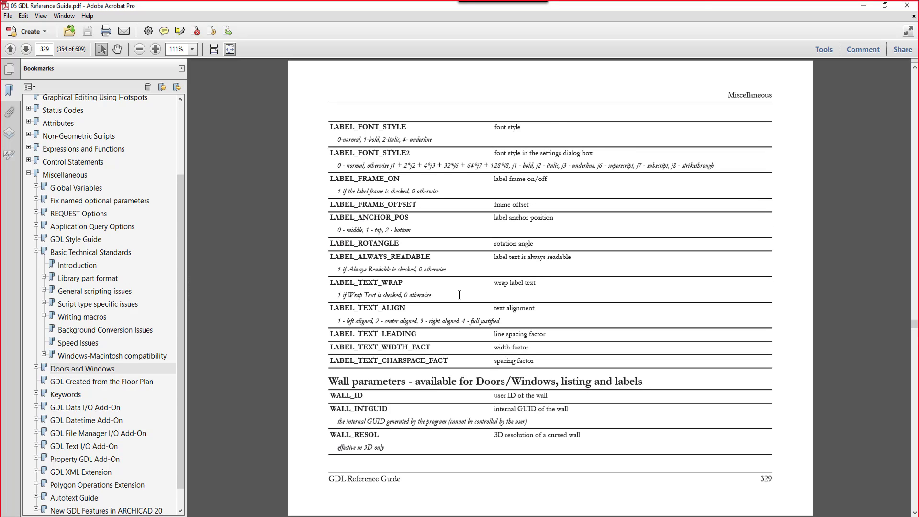
scroll(461, 297, "down", 3)
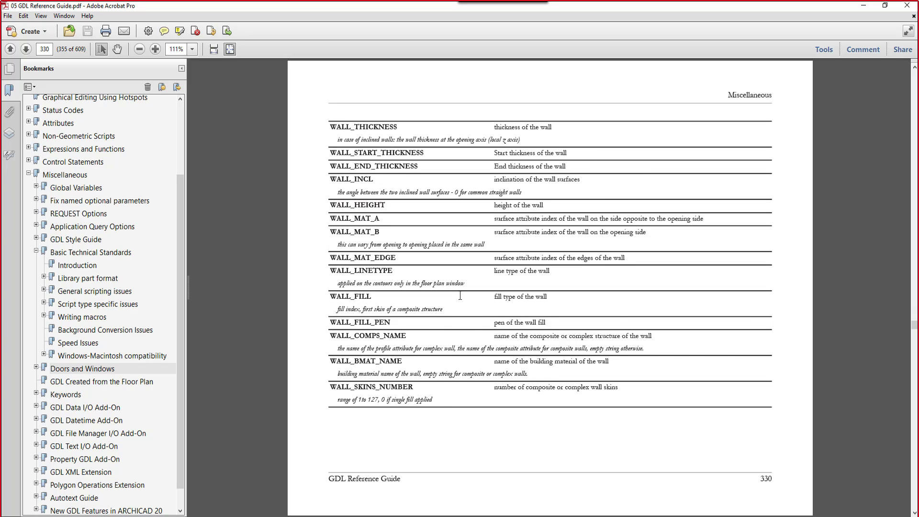
scroll(460, 295, "down", 9)
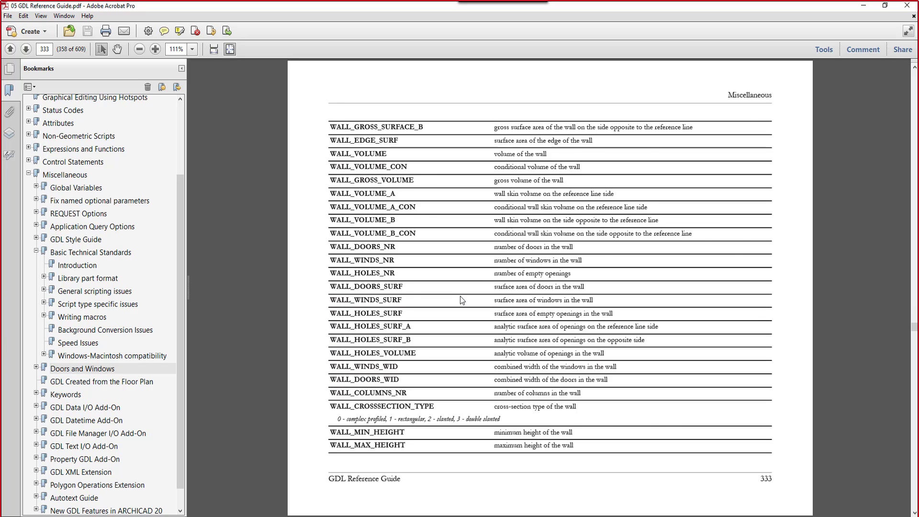
Step: Highlight the WALL_INSU_THICKNESS and WALL_AIR_THICKNESS entries on page 334
scroll(461, 300, "down", 3)
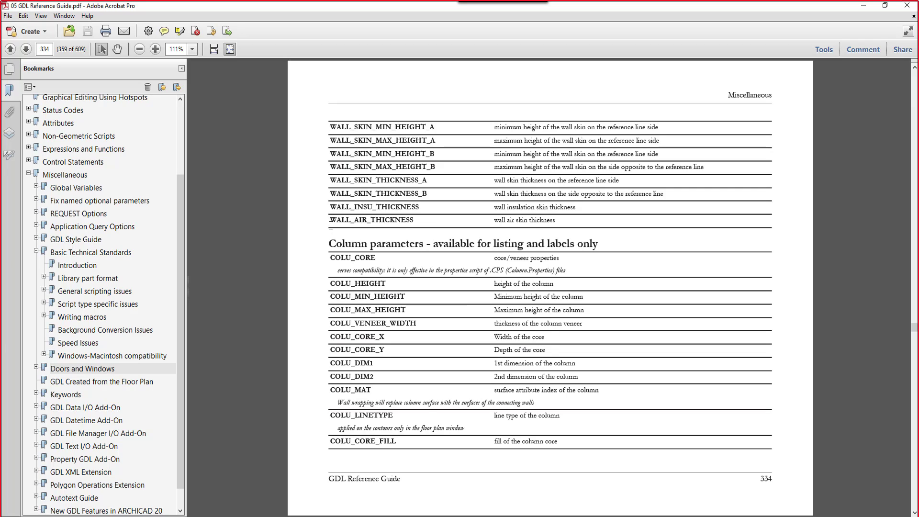
left_click_drag(394, 224, 415, 223)
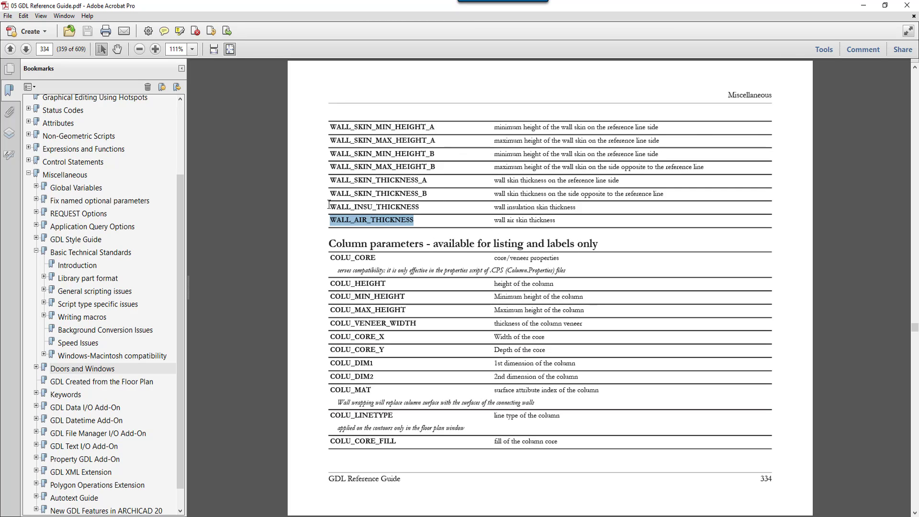
left_click_drag(330, 207, 420, 220)
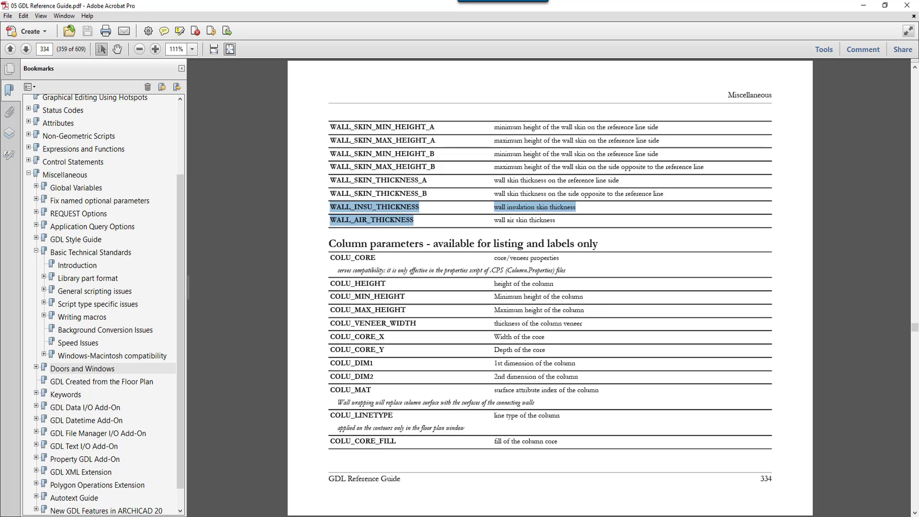
Step: Switch to the Skype call, view the participant's shared screen at full size, and return to the smaller call window
left_click_drag(0, 173, 451, 120)
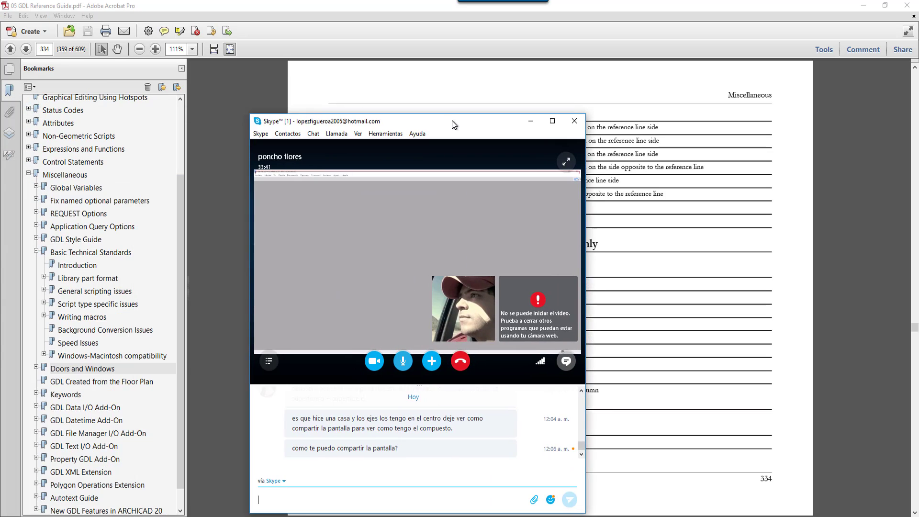
left_click(568, 161)
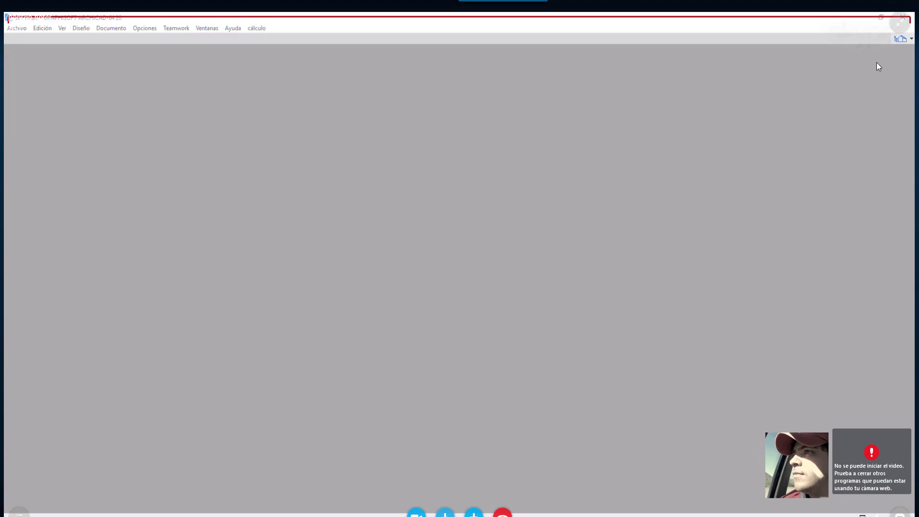
left_click(900, 25)
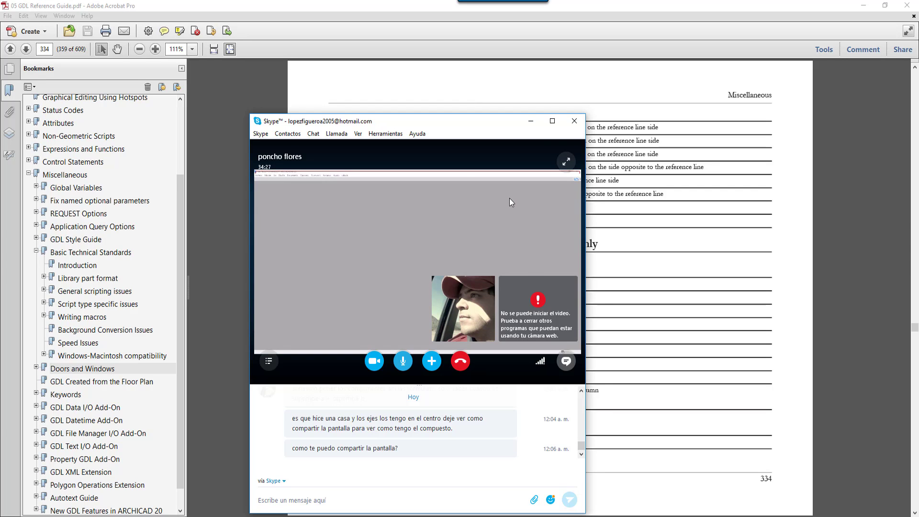
left_click_drag(475, 125, 461, 64)
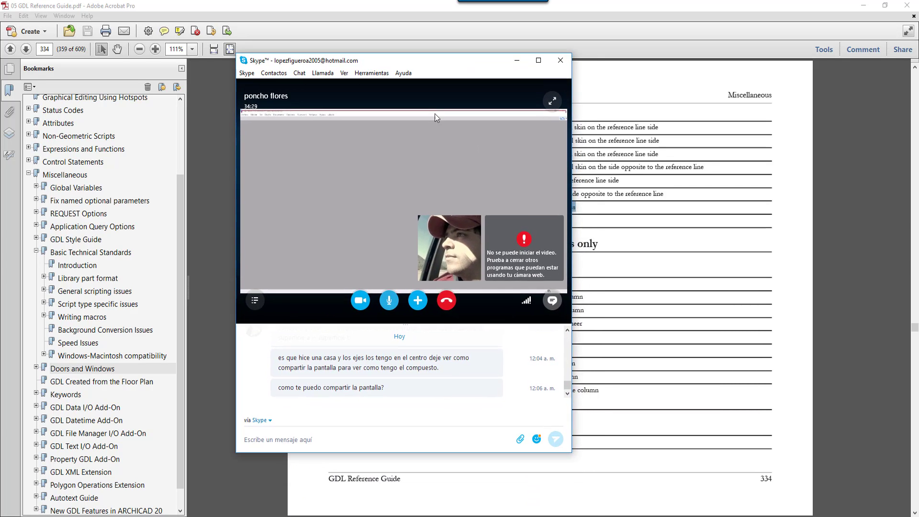
Step: Send the chat message "Ya estoy viendo la pantalla" to the call participant
left_click(380, 446)
type("Ya puedo")
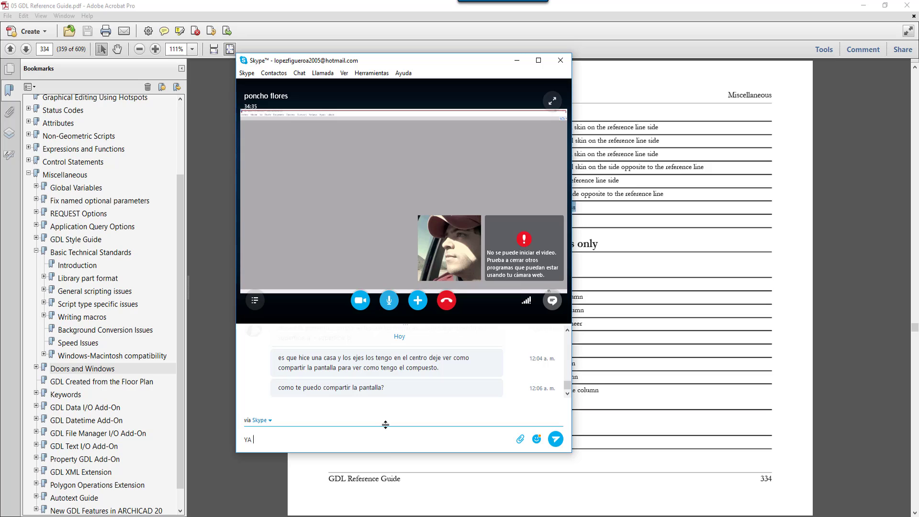
key("BackSpace")
key("BackSpace")
key("BackSpace")
key("BackSpace")
key("BackSpace")
key("BackSpace")
key("BackSpace")
type("a estoy viendo la pantalla")
key("Return")
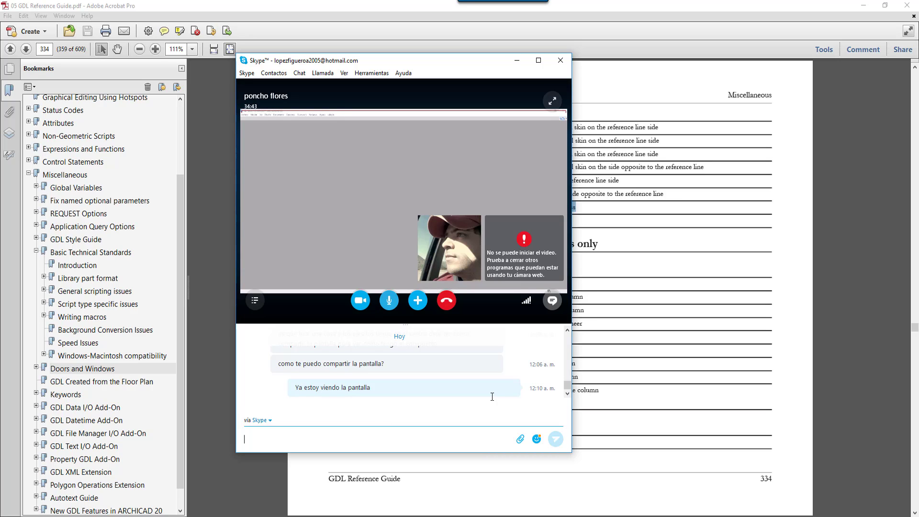
Step: Send the follow-up chat message "pero esta tardando en abrir" and minimize the Skype window
scroll(492, 396, "up", 1)
scroll(492, 396, "up", 1)
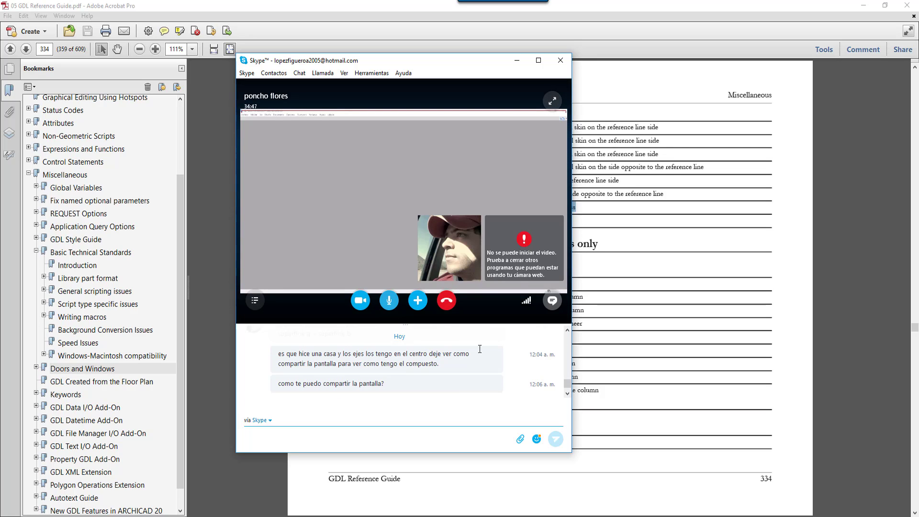
type("pero esta tardando en abrir")
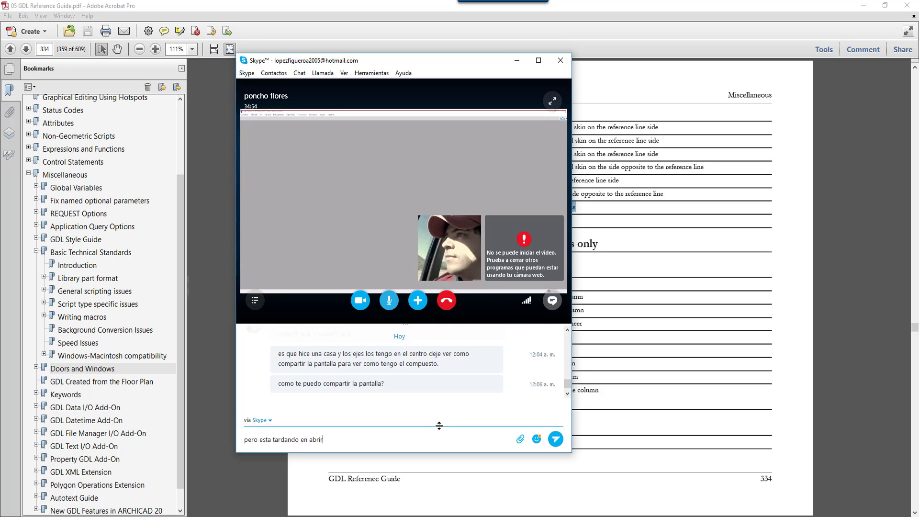
key("Return")
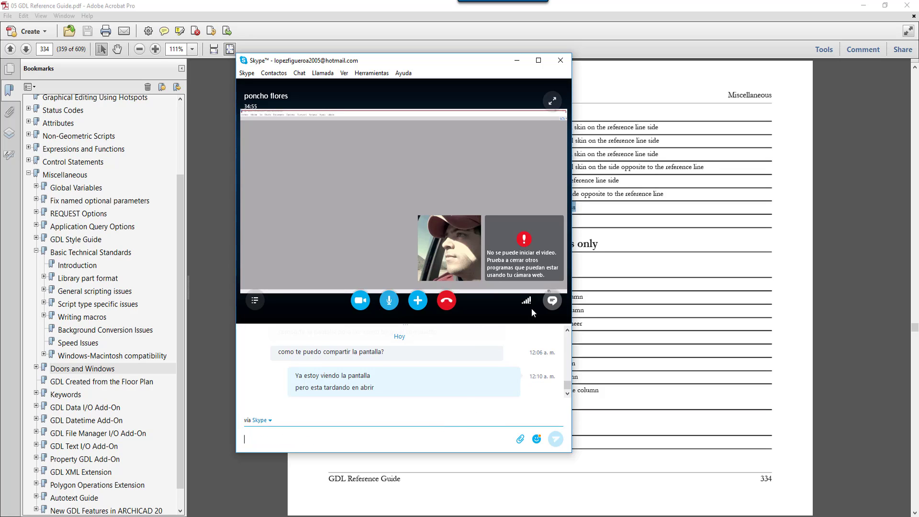
left_click(519, 61)
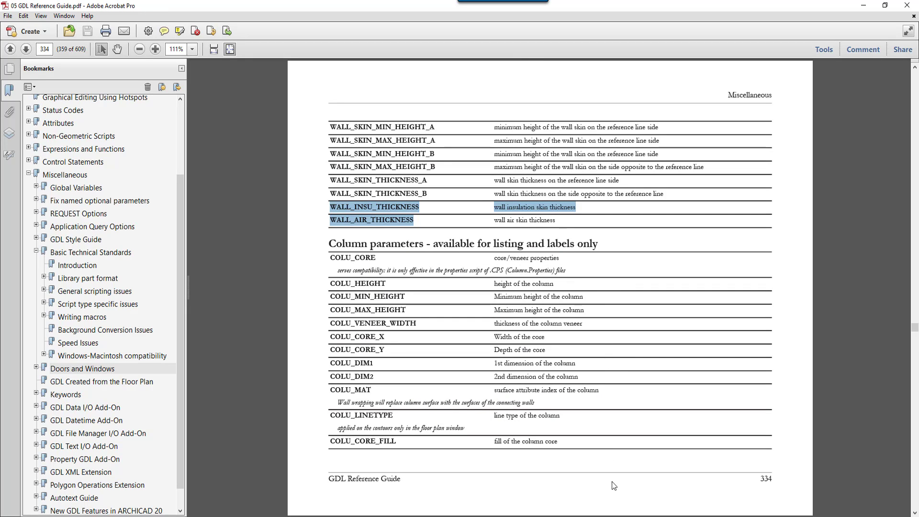
Step: Reopen the Skype call to check the shared screen at full size, and switch back to the ARCHICAD floor plan
left_click(682, 516)
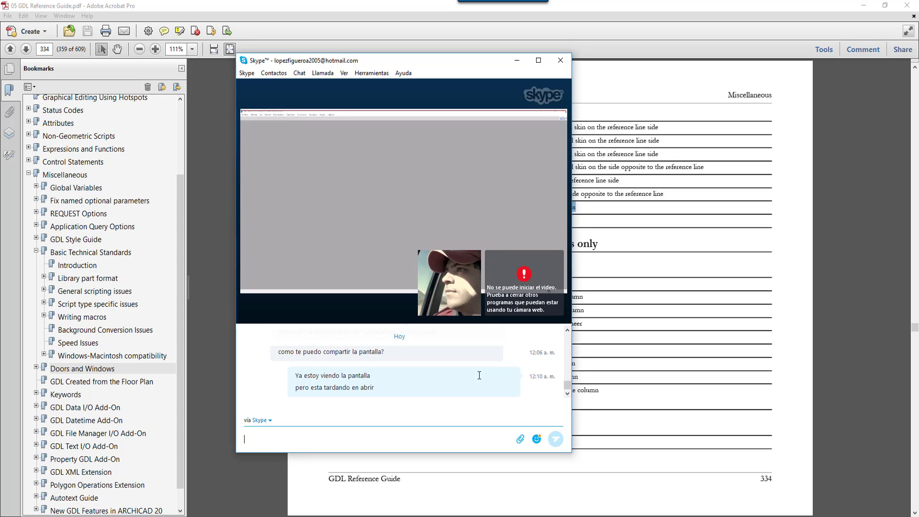
mouse_move(536, 213)
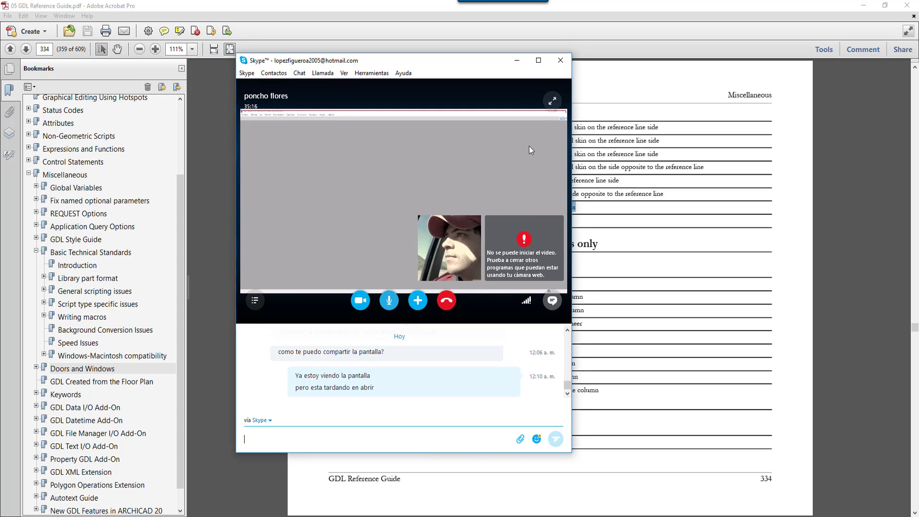
left_click(553, 99)
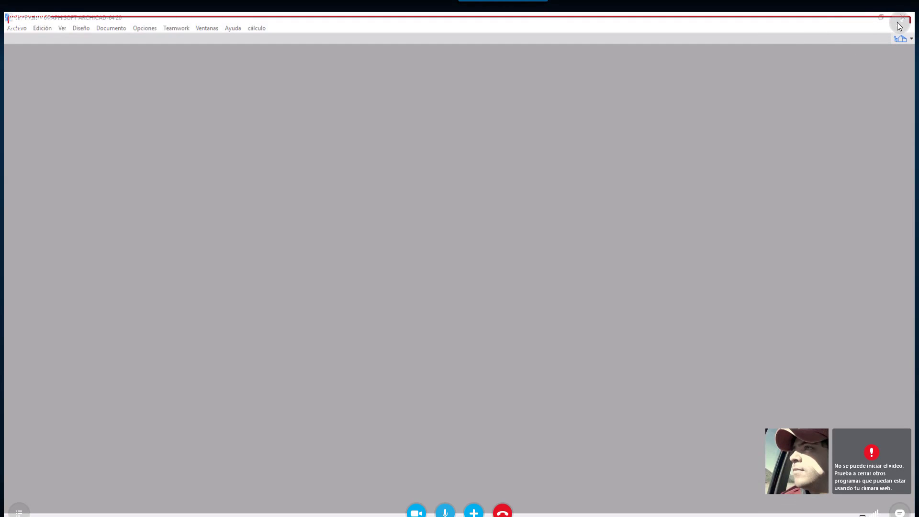
left_click(899, 26)
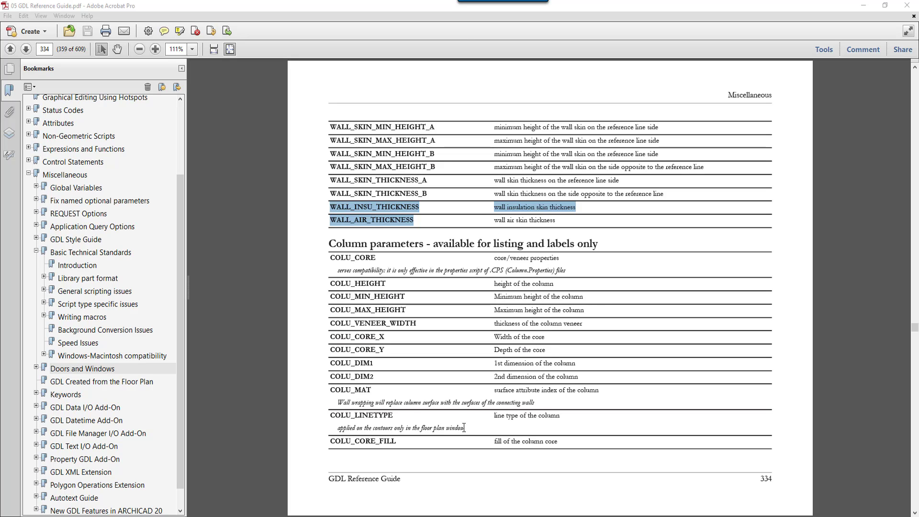
key("alt+Tab")
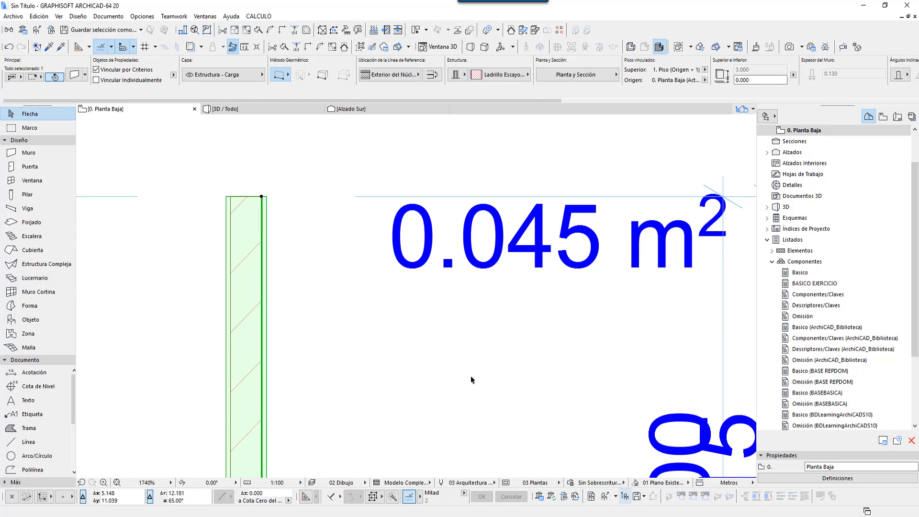
Step: Deselect the wall on the floor plan and open the BASICO EJERCICIO component list
left_click(471, 377)
scroll(471, 378, "down", 8)
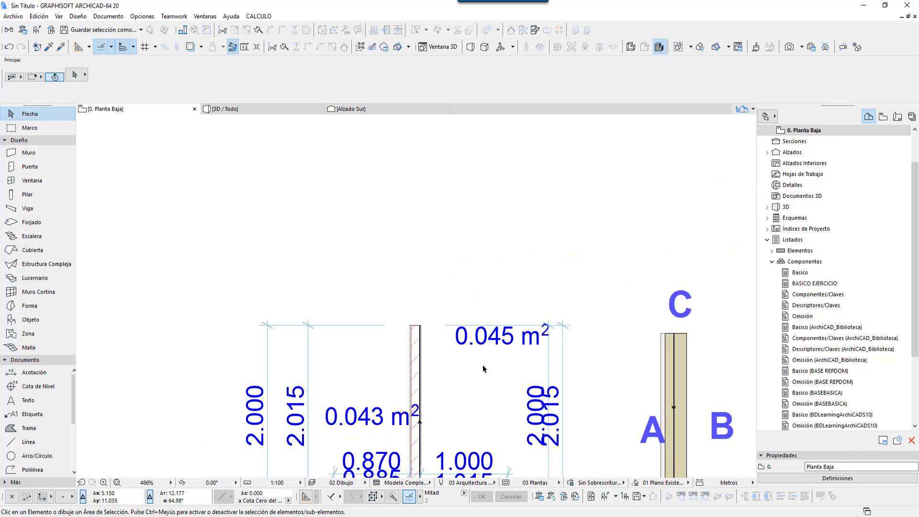
middle_click_drag(483, 363, 366, 344)
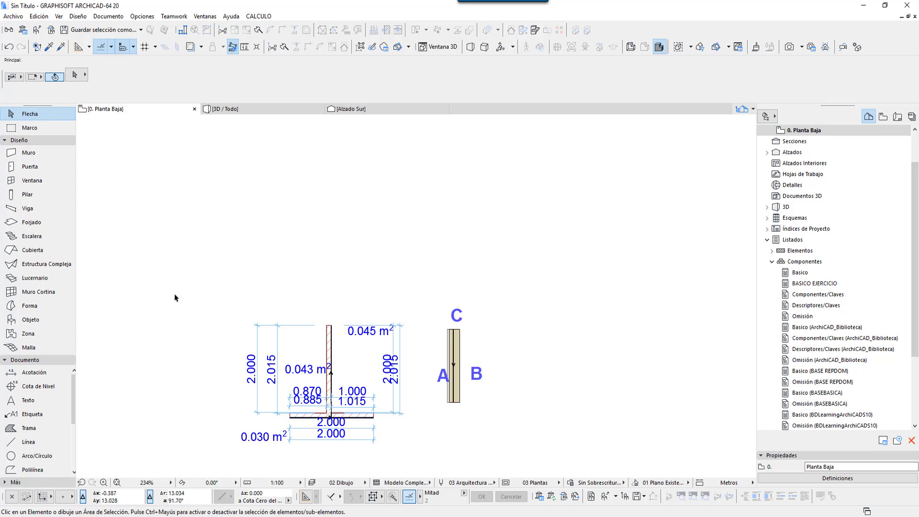
middle_click_drag(399, 293, 393, 298)
middle_click_drag(285, 272, 296, 274)
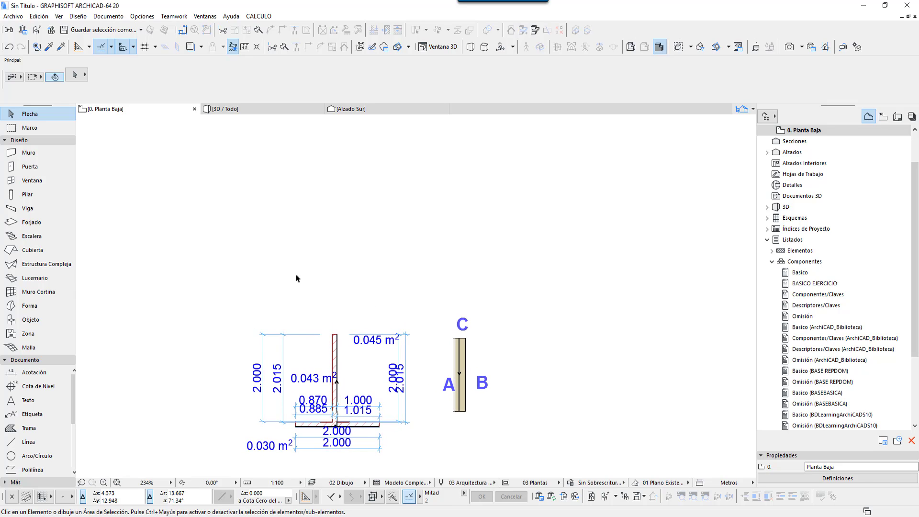
scroll(287, 276, "up", 3)
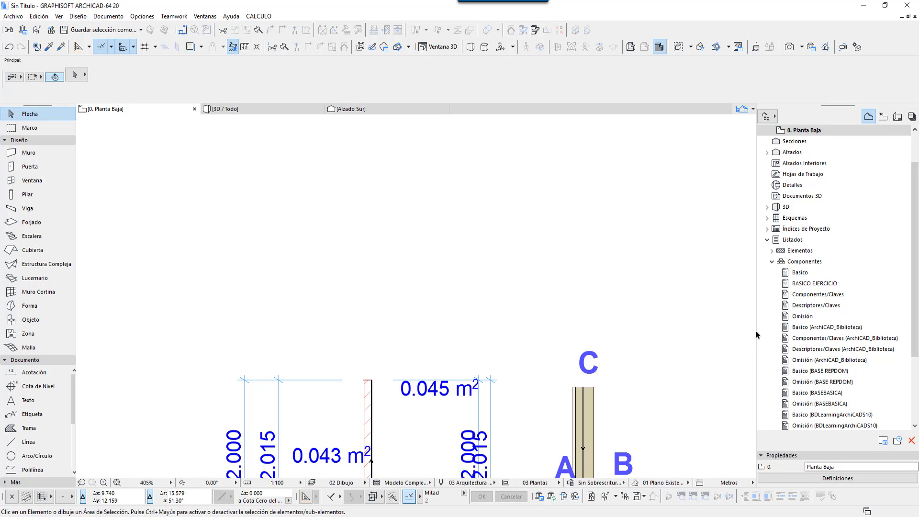
left_click(795, 284)
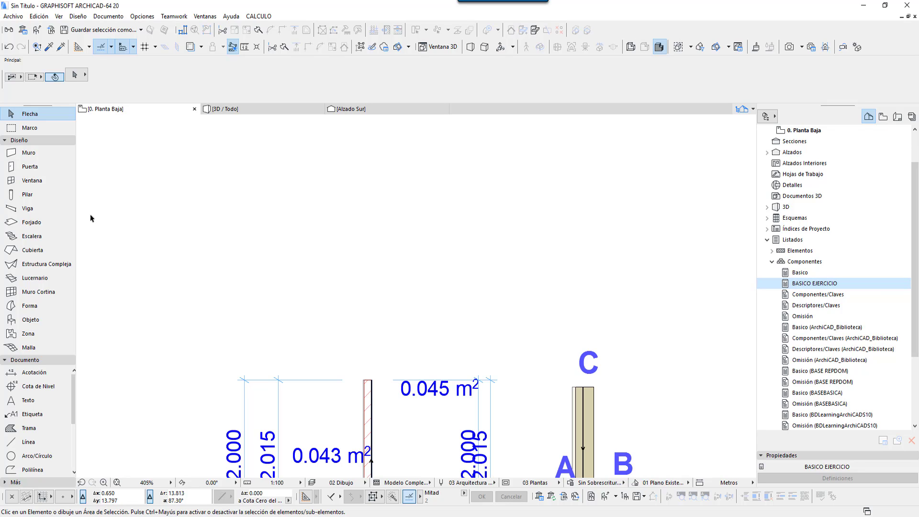
left_click(46, 223)
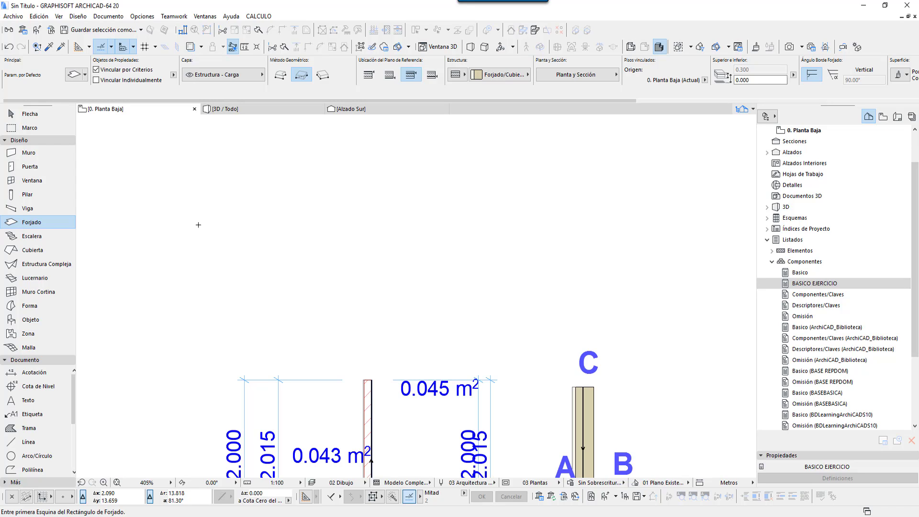
double_click(820, 284)
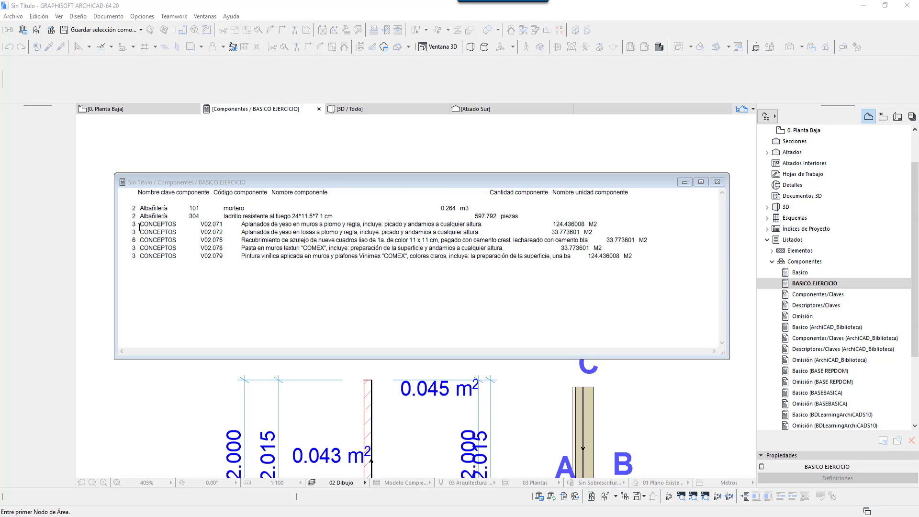
Step: Highlight the V02.072 slab plaster row in the component list and minimize the list window
left_click(199, 228)
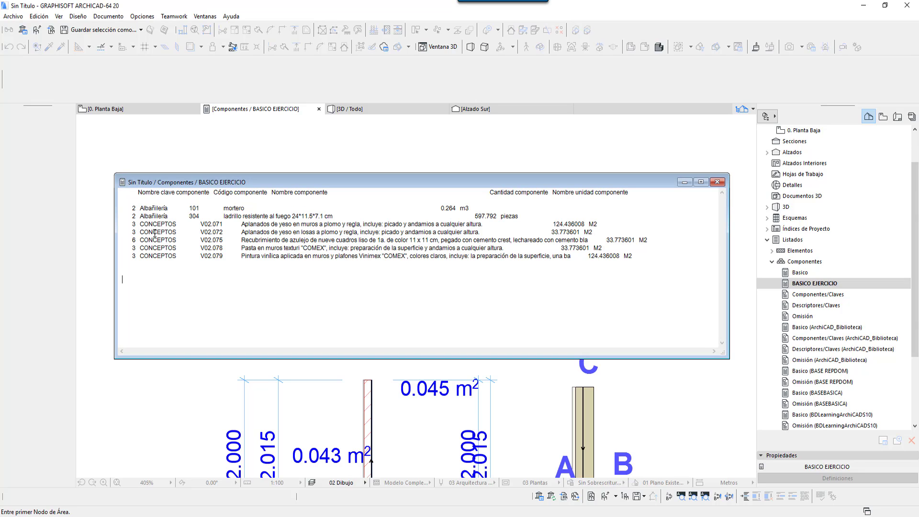
left_click_drag(134, 231, 597, 232)
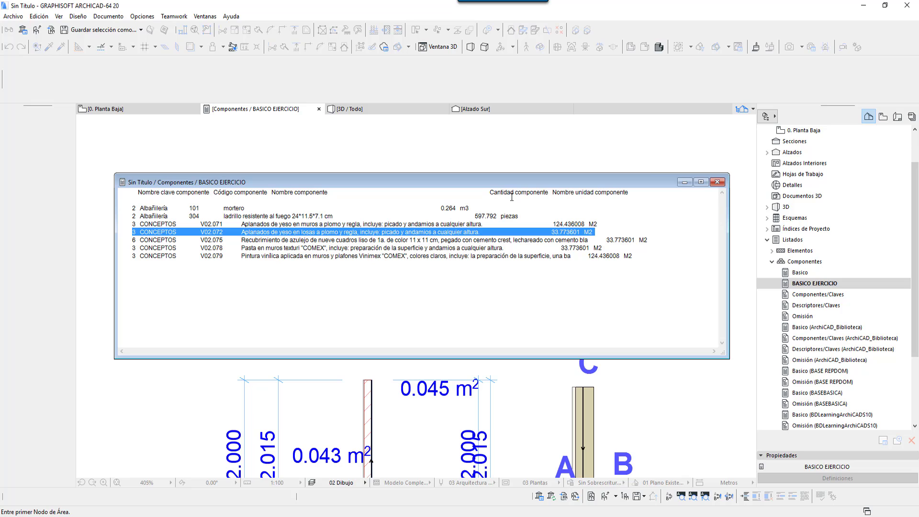
left_click(688, 182)
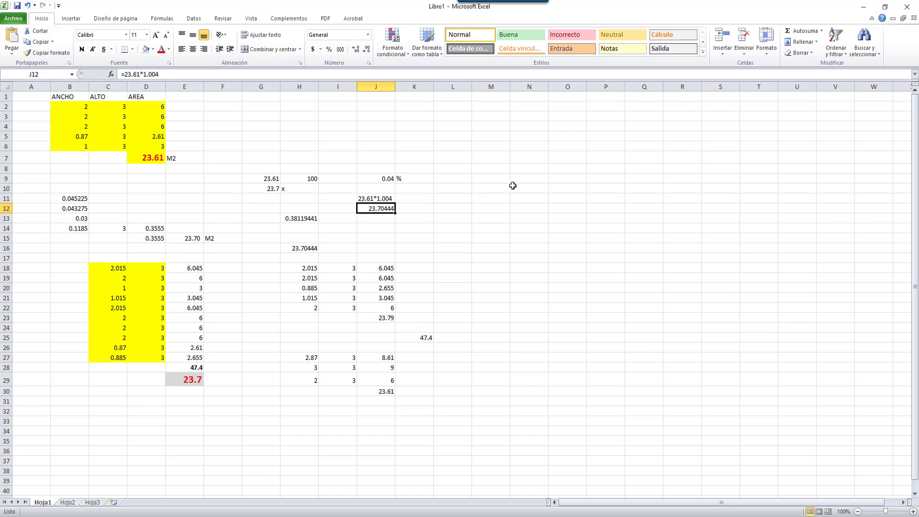
Step: In the Excel workbook, enter the column headings "eje", "tramo" and "largo" in cells N1 to P1
left_click(520, 96)
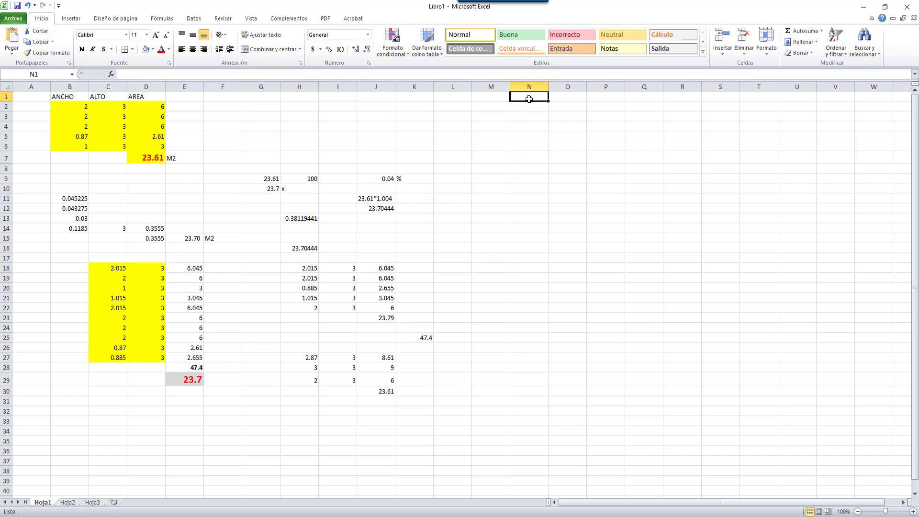
type("eje")
key("Tab")
type("tramo")
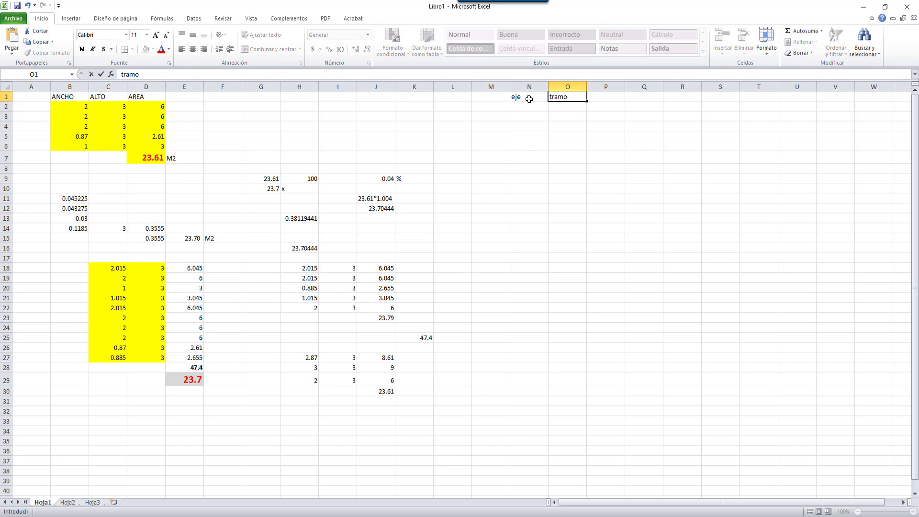
key("Tab")
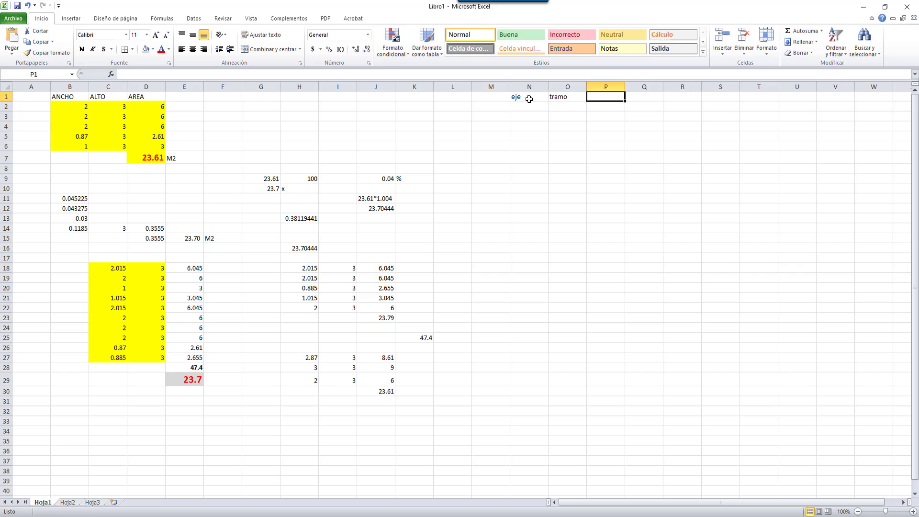
type("largo")
key("Tab")
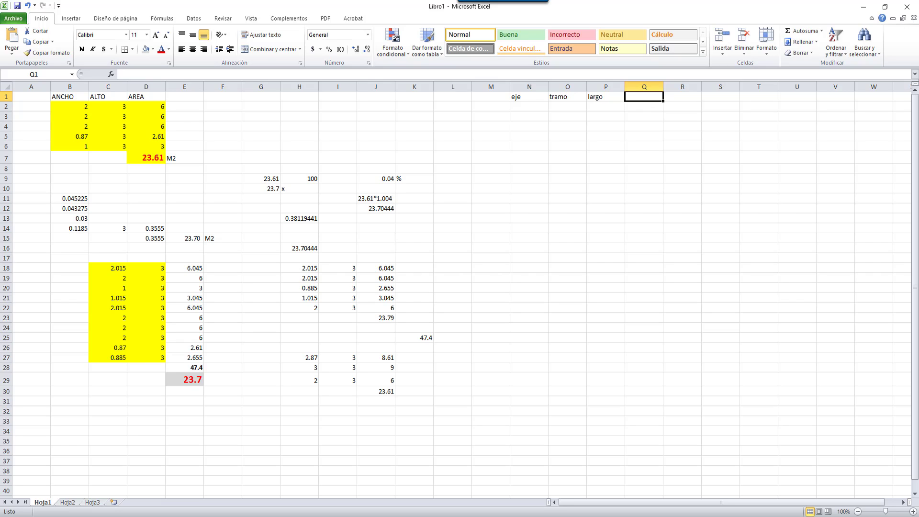
Step: Switch back to the ARCHICAD floor plan and activate the Arrow (Flecha) tool
key("alt+Tab")
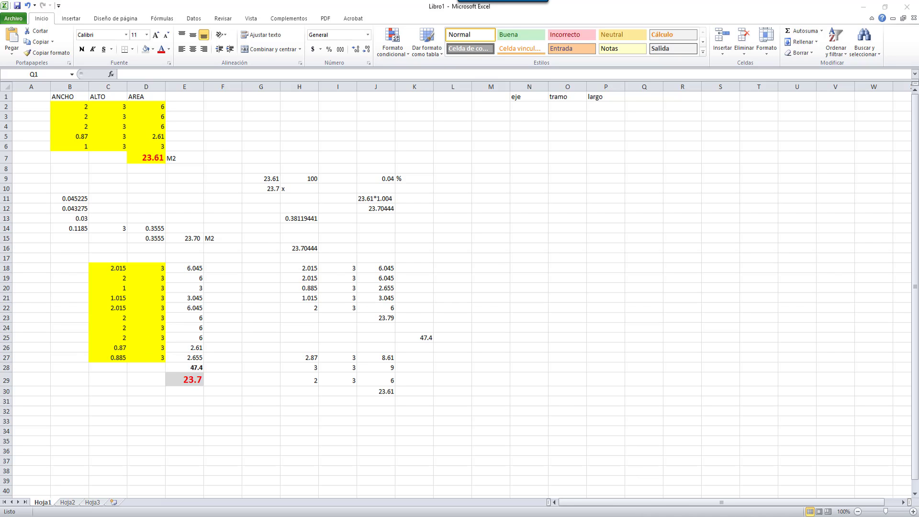
mouse_move(646, 507)
left_click(646, 478)
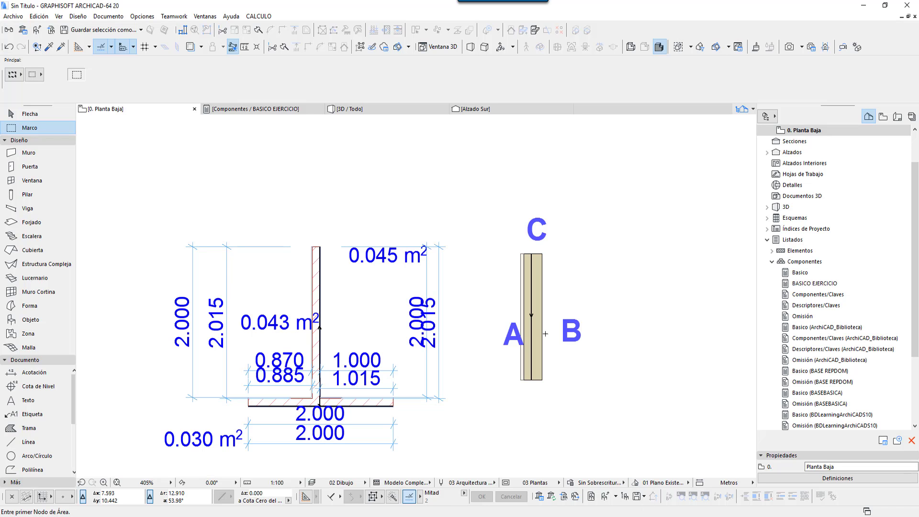
middle_click_drag(349, 408, 373, 395)
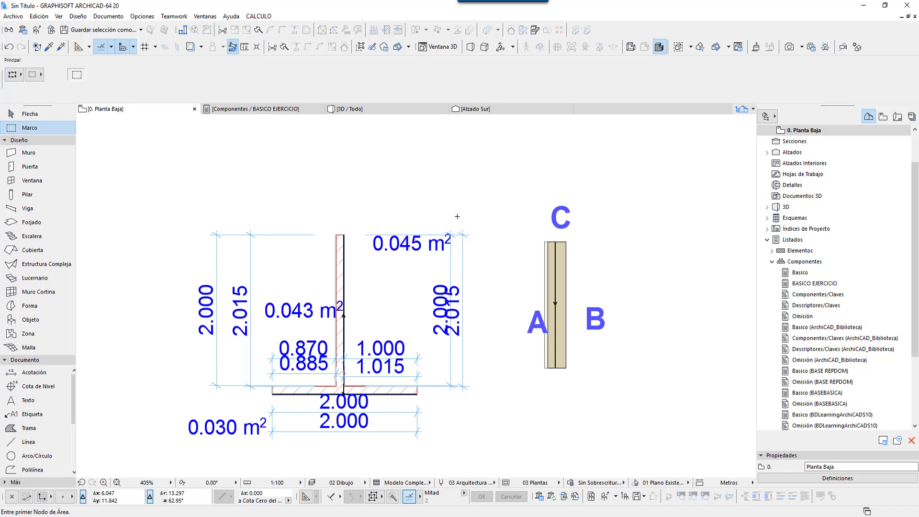
left_click(38, 117)
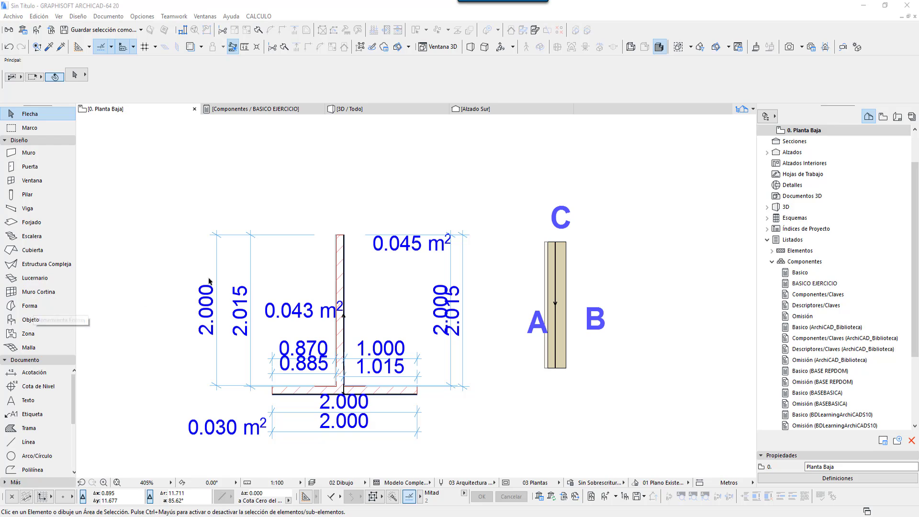
left_click(382, 288)
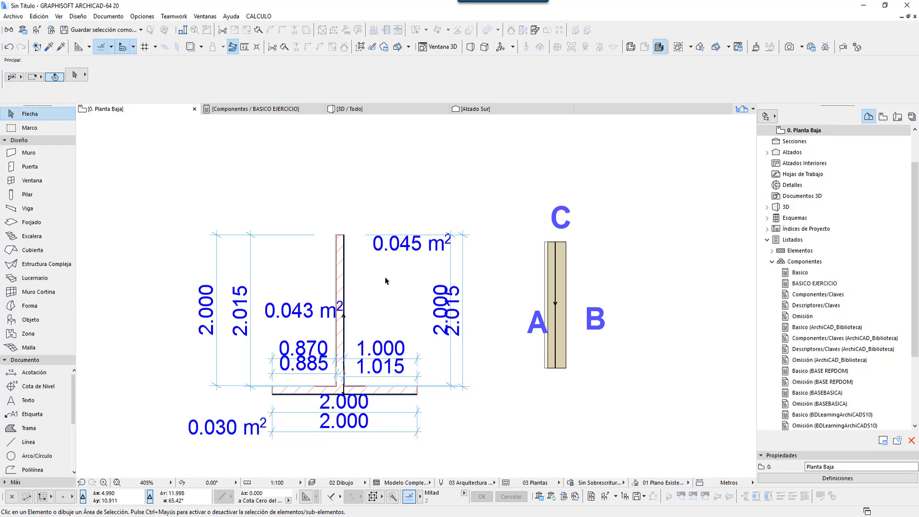
middle_click_drag(386, 279, 362, 267)
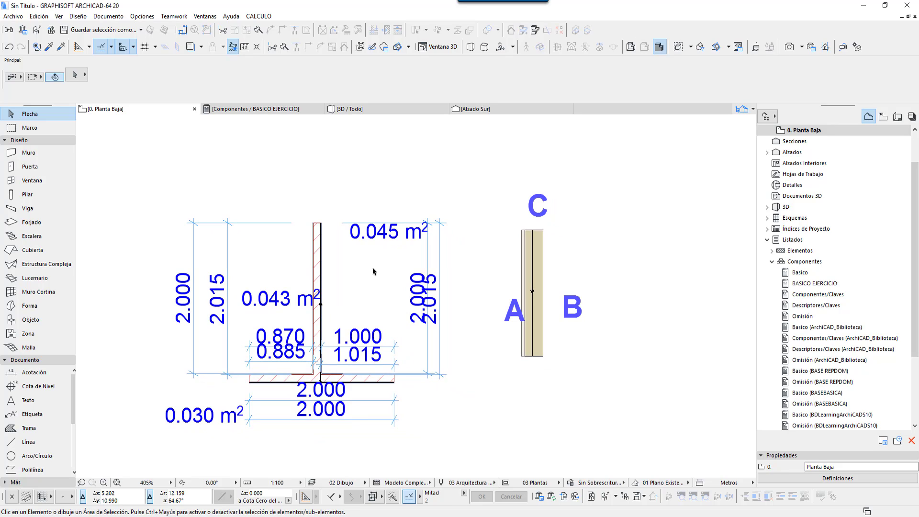
Step: Restore the BASICO EJERCICIO list, open the Basico component list for comparison and maximize its window
left_click(283, 111)
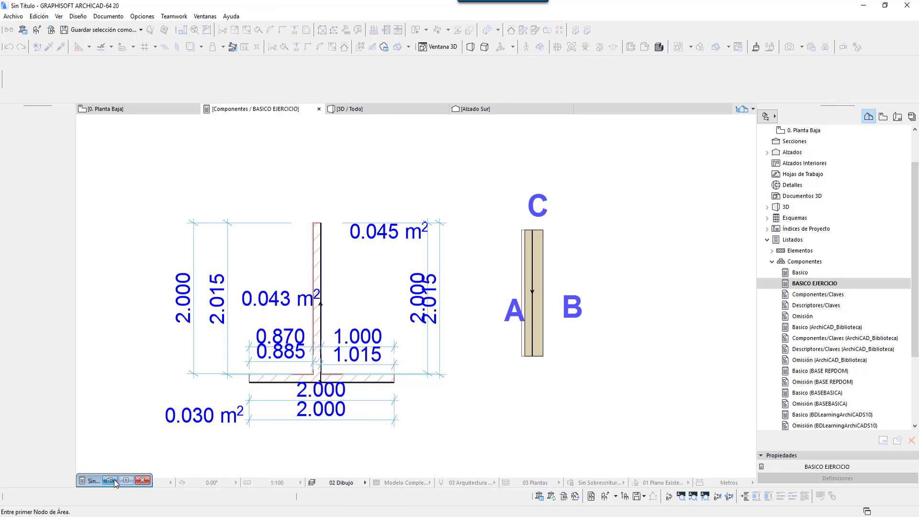
left_click(517, 266)
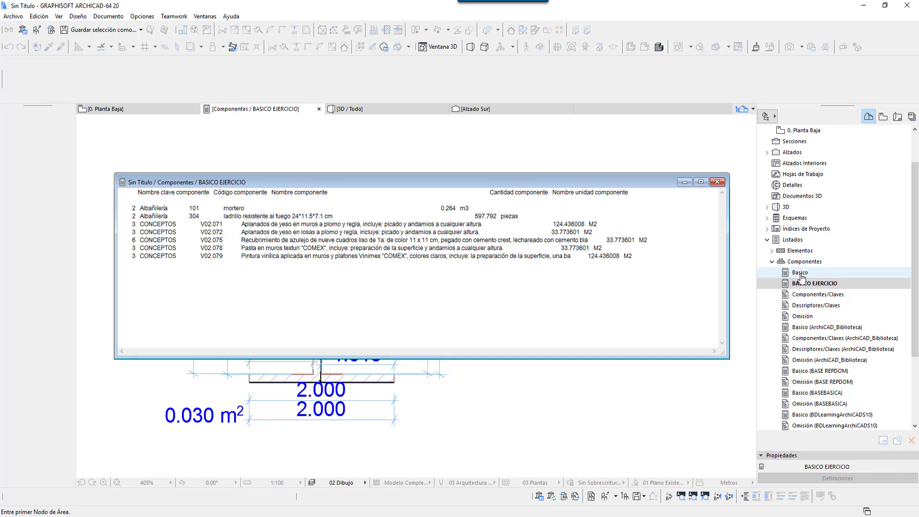
left_click(799, 273)
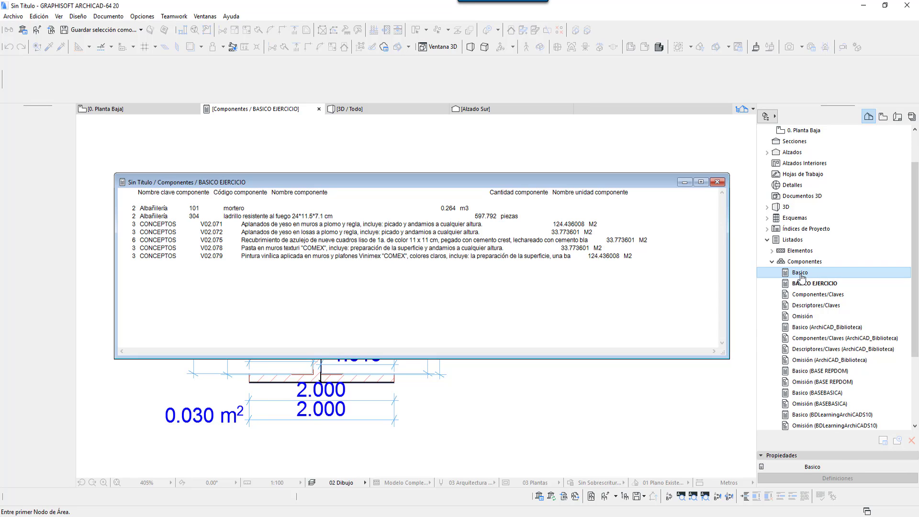
double_click(800, 275)
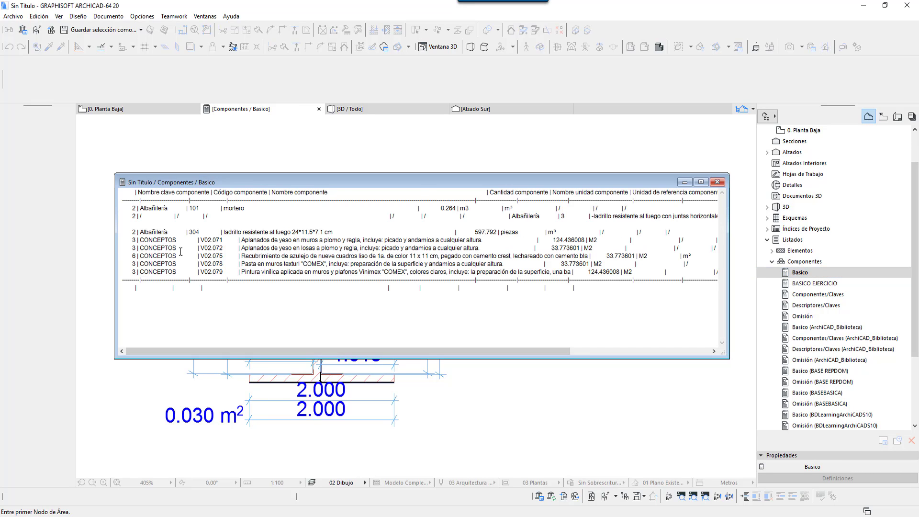
left_click(701, 183)
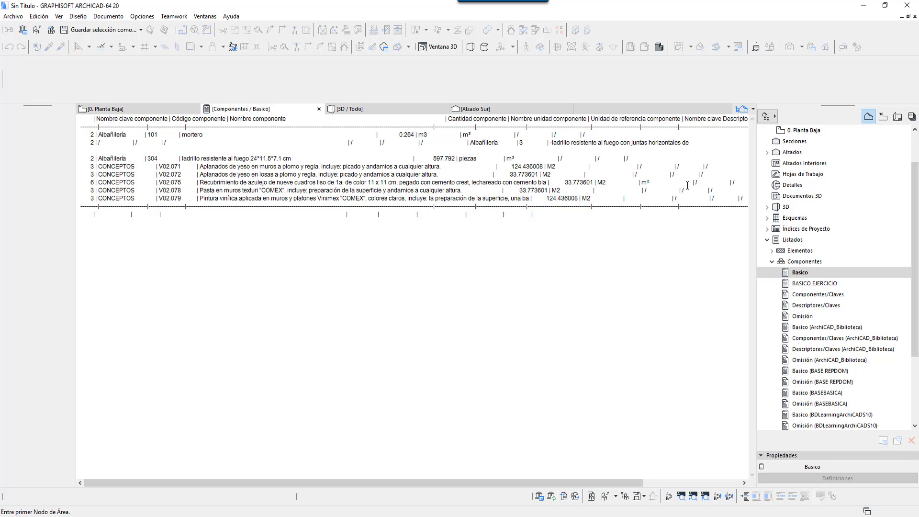
Step: Open the list scheme definitions for components, select the BASICO EJERCICIO scheme and move the dialog off the list
left_click(803, 261)
right_click(810, 262)
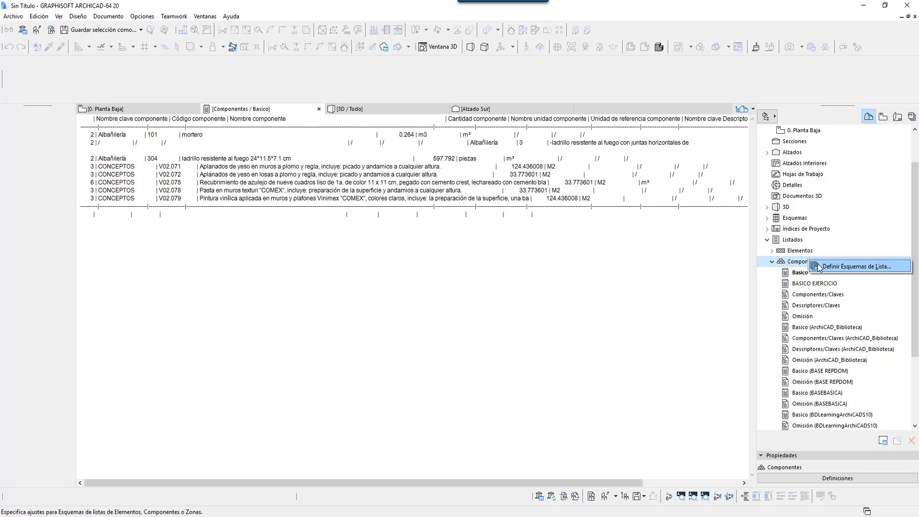
left_click(826, 267)
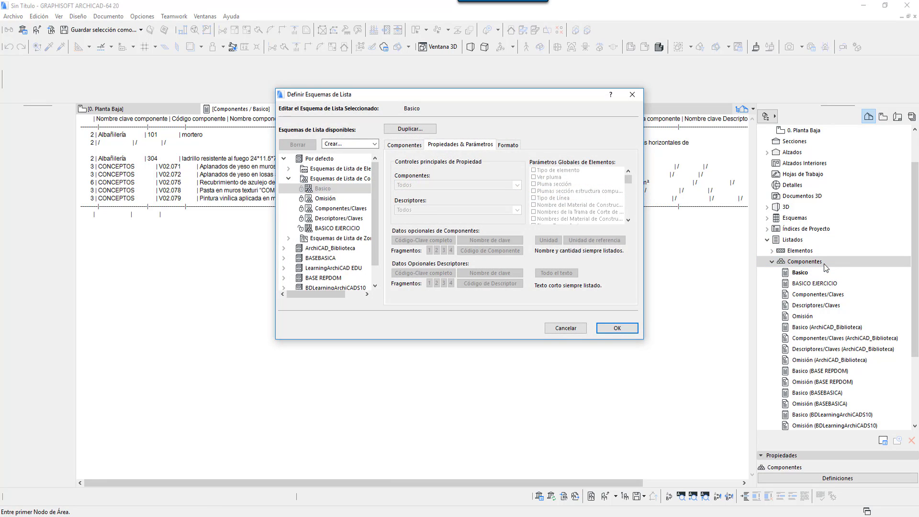
left_click(335, 144)
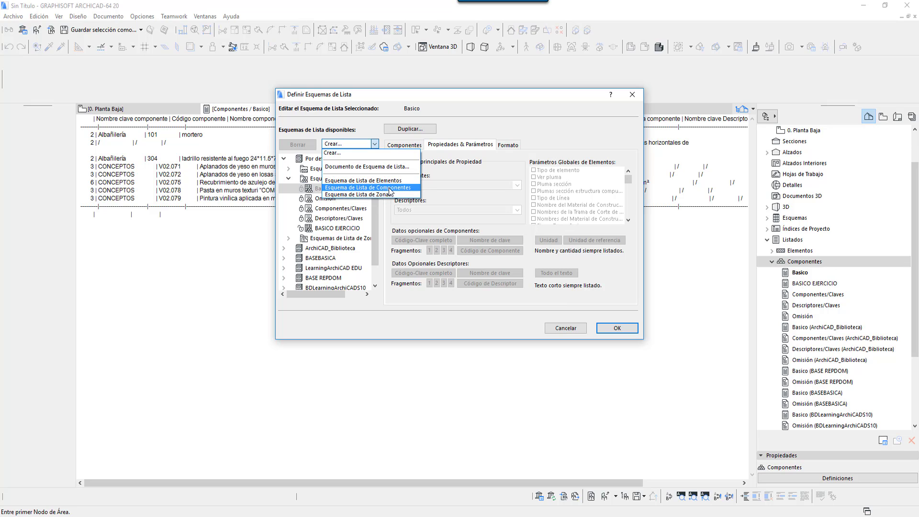
left_click(342, 228)
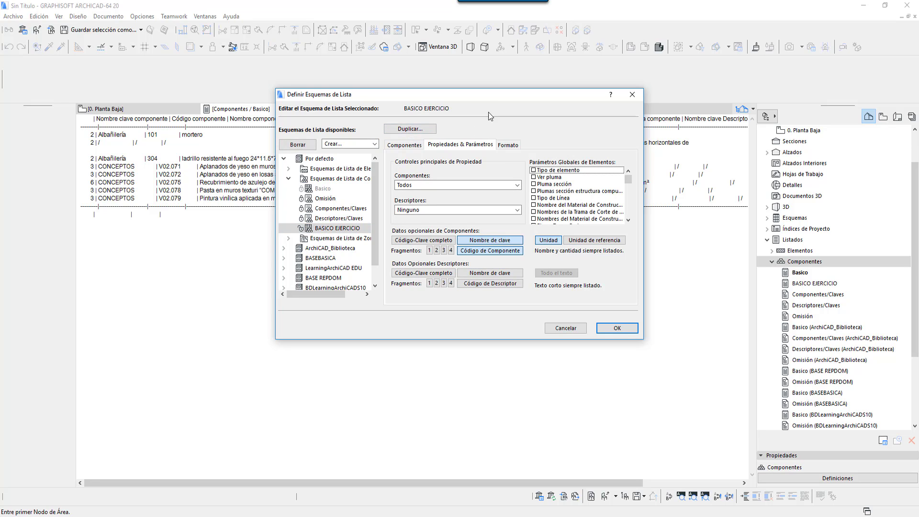
left_click_drag(488, 95, 306, 72)
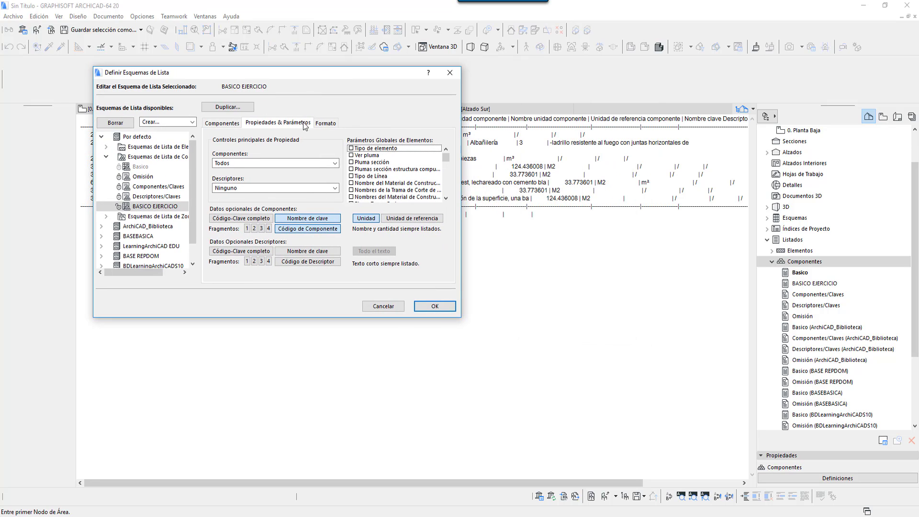
Step: Set the opening size above which BASICO EJERCICIO reduces wall quantities to 0.00 m²
left_click(223, 124)
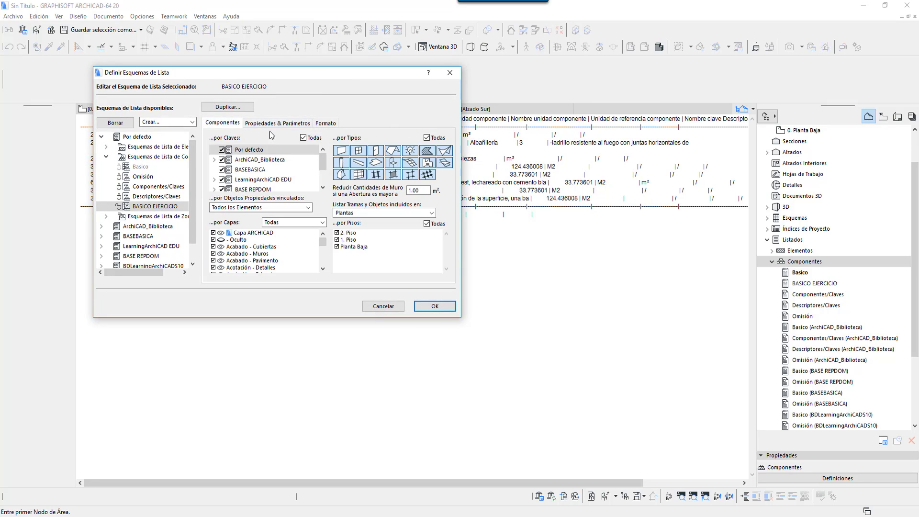
double_click(423, 193)
type("0")
mouse_move(322, 164)
left_mouse_down()
mouse_move(323, 184)
mouse_move(323, 158)
left_mouse_up()
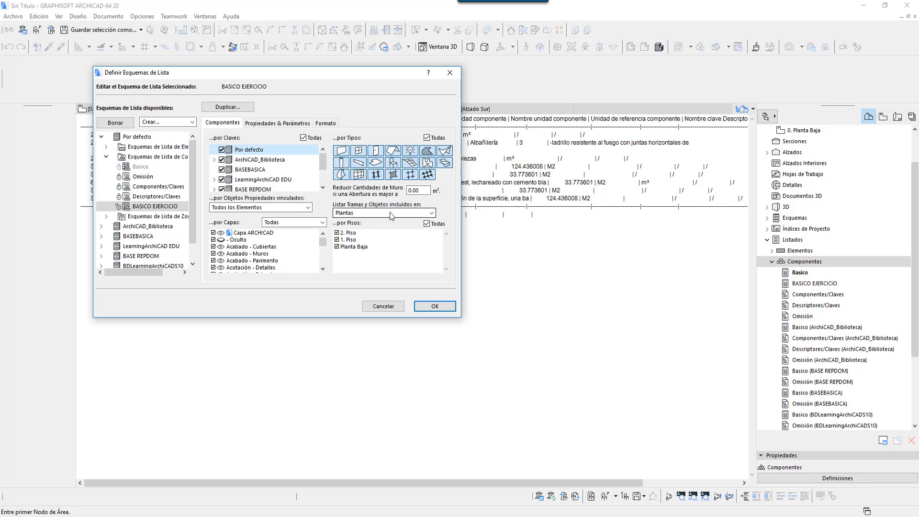
Step: Check the descriptor options among the BASICO EJERCICIO scheme's properties and parameters, keeping Ninguno selected
left_click(276, 123)
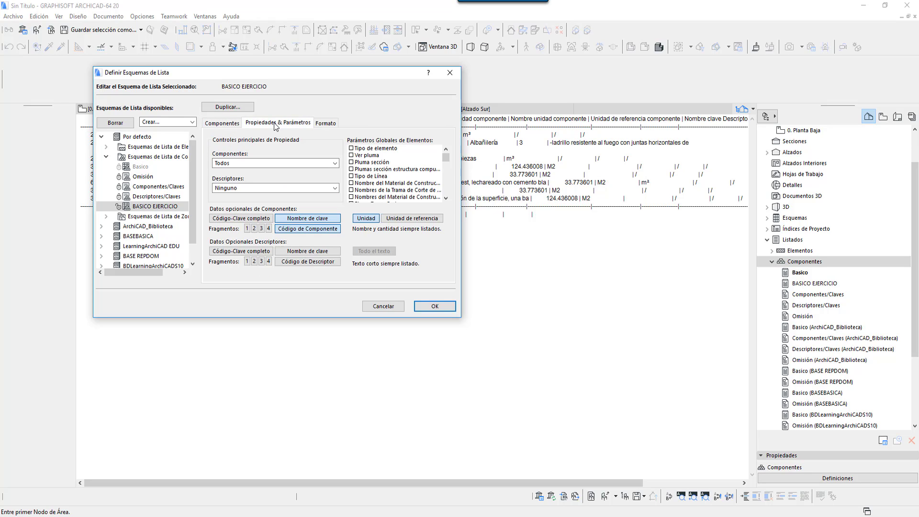
left_click(247, 189)
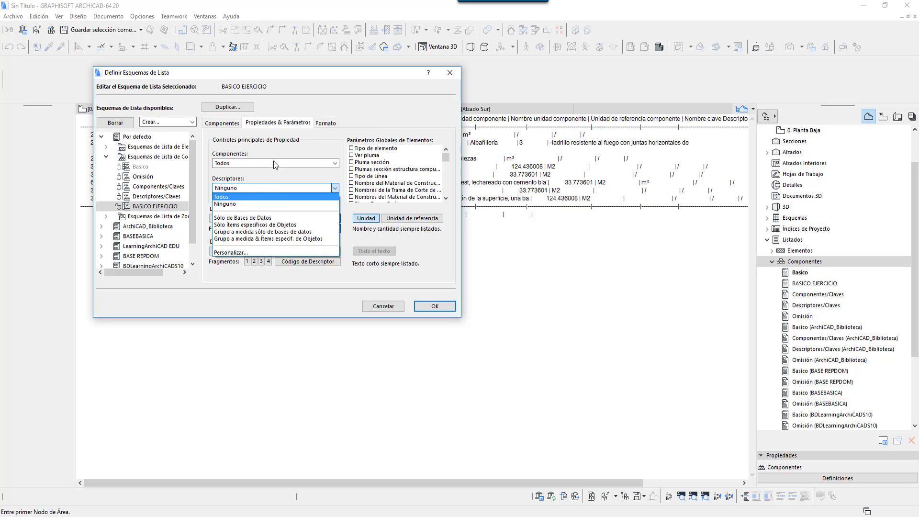
left_click(278, 141)
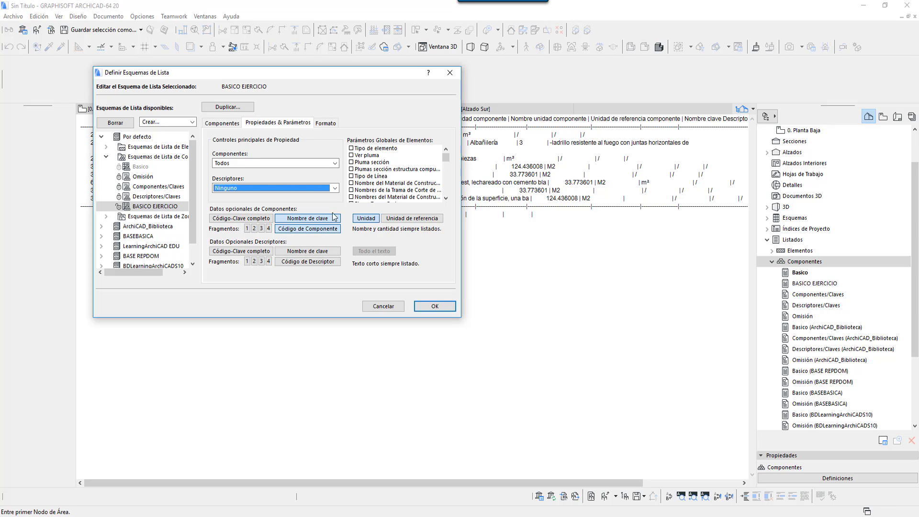
Step: Set the BASICO EJERCICIO scheme's format to list each item on its own line (Cada ítem en una Línea dif.)
left_click(325, 123)
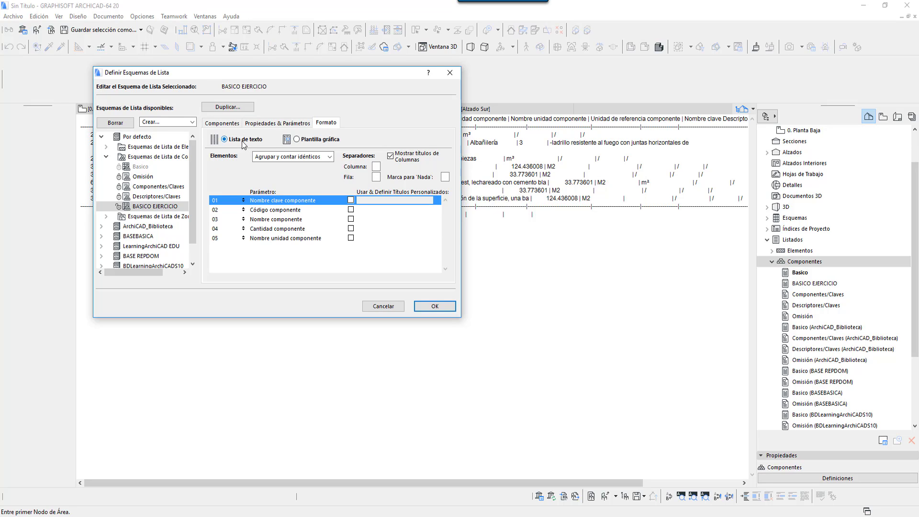
left_click(308, 160)
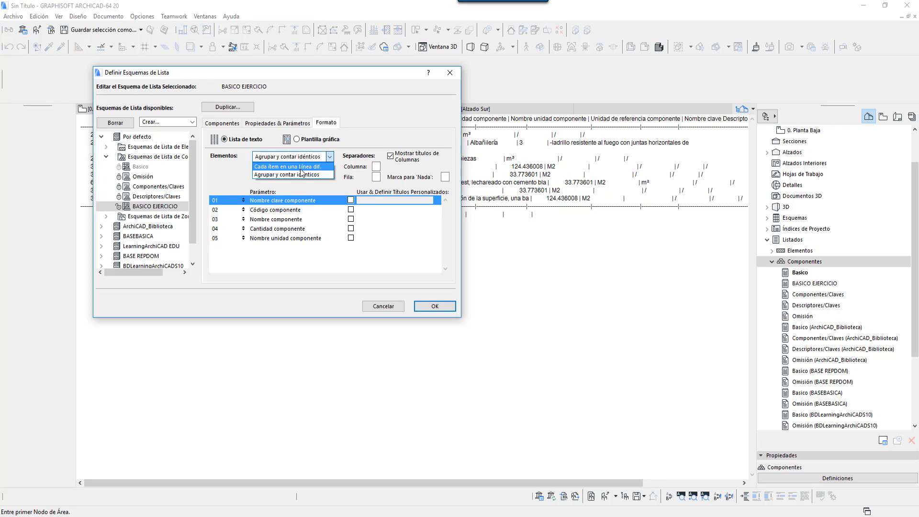
left_click(294, 167)
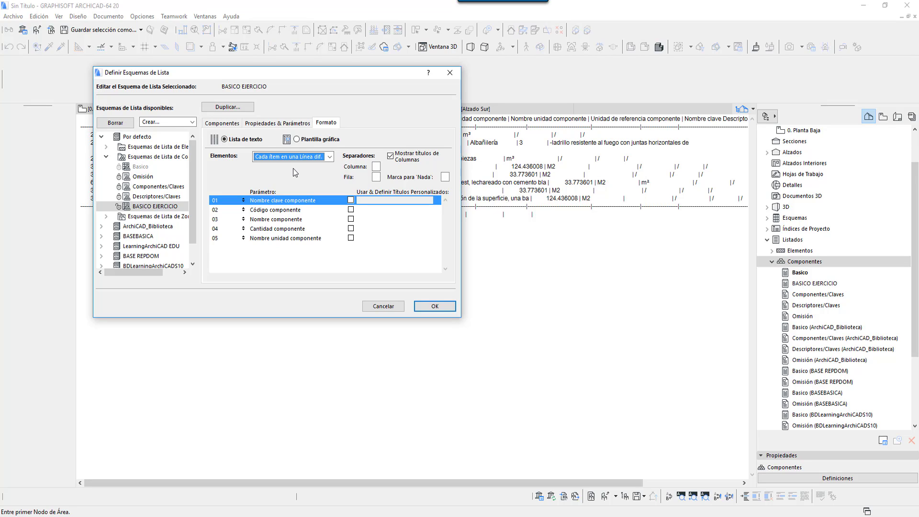
Step: Add the global element parameter ID de usuario to the BASICO EJERCICIO scheme
left_click(278, 123)
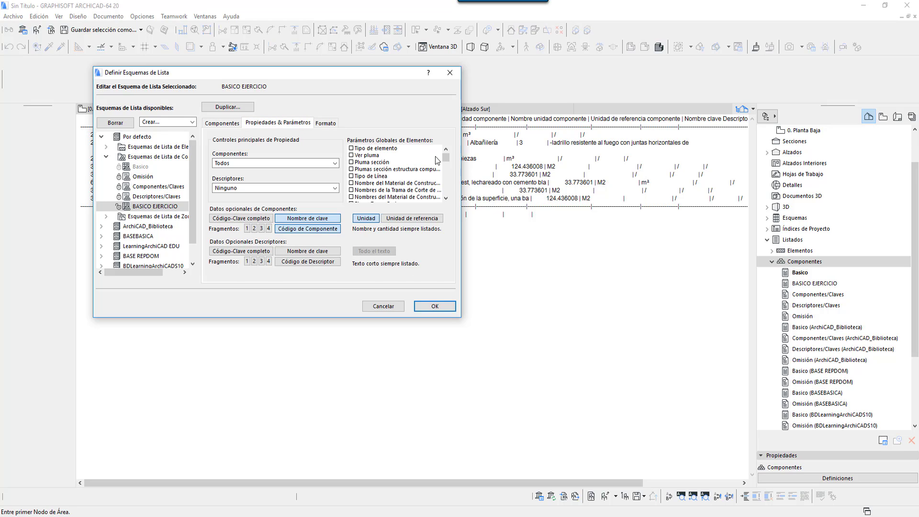
left_click_drag(446, 158, 440, 176)
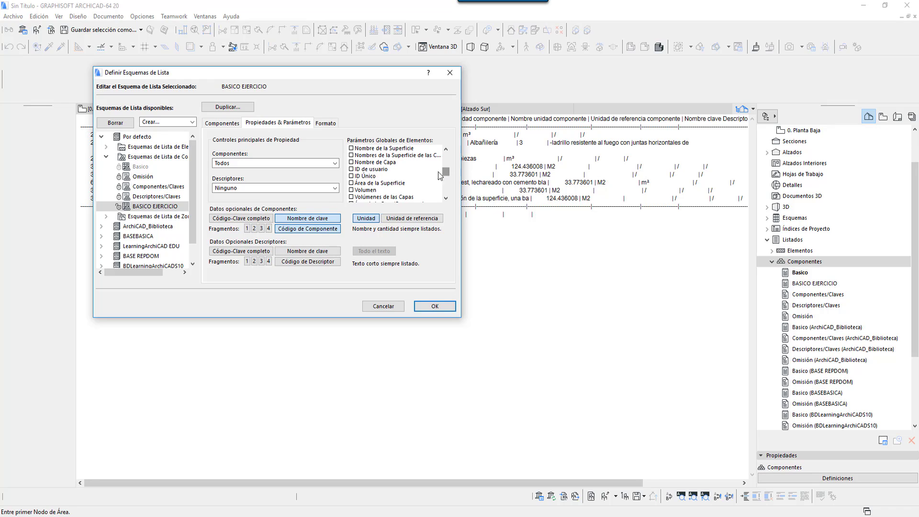
left_click(350, 169)
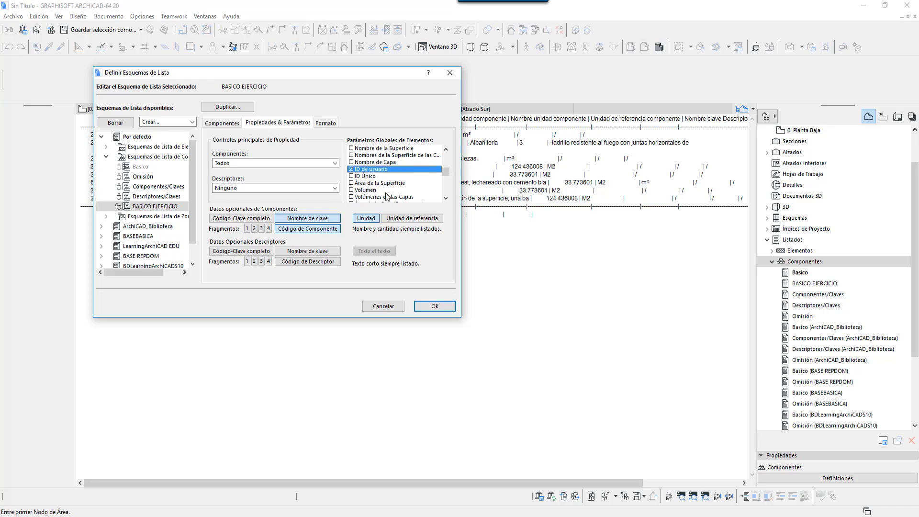
left_click_drag(448, 171, 344, 119)
Step: Move the ID de usuario parameter to the first position in the scheme's column order and accept the scheme changes
left_click(326, 123)
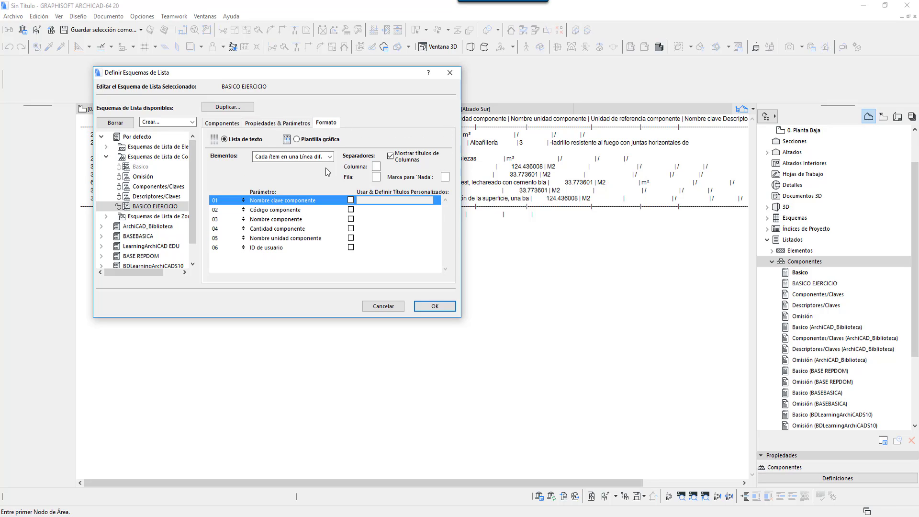
left_click(243, 247)
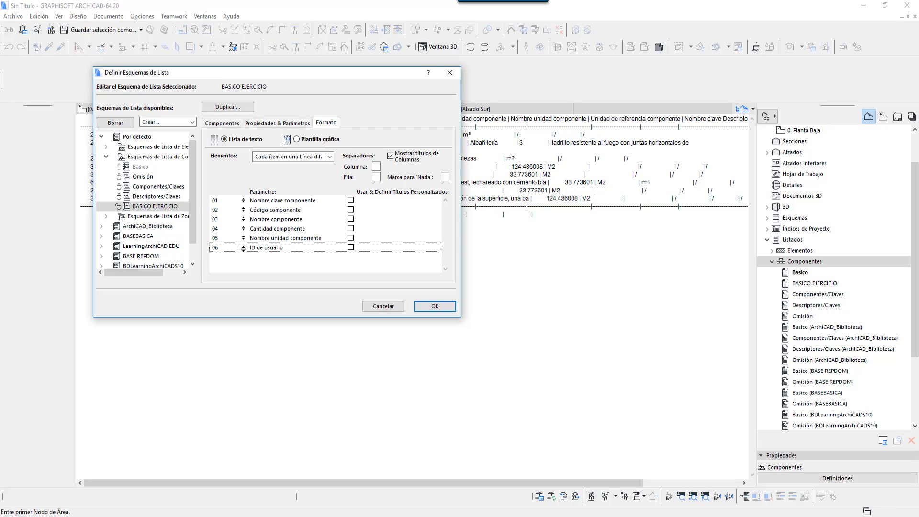
left_click_drag(243, 247, 240, 200)
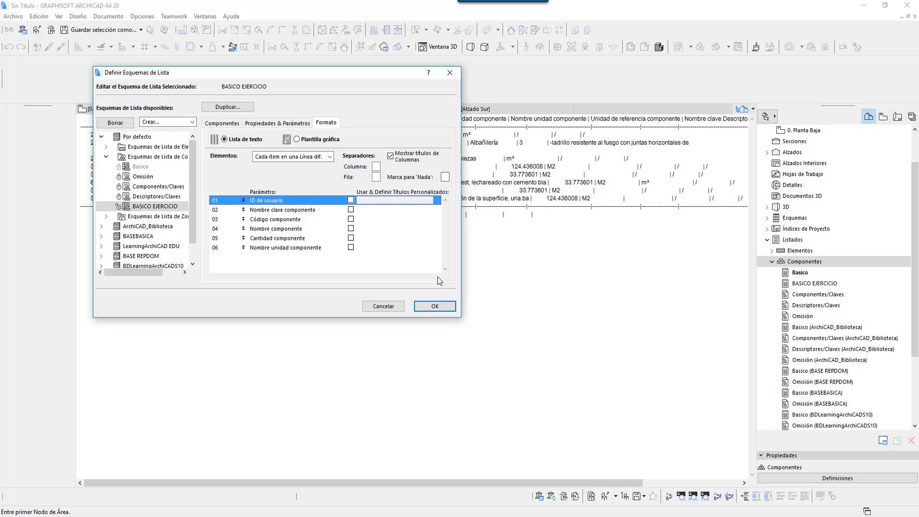
left_click(435, 306)
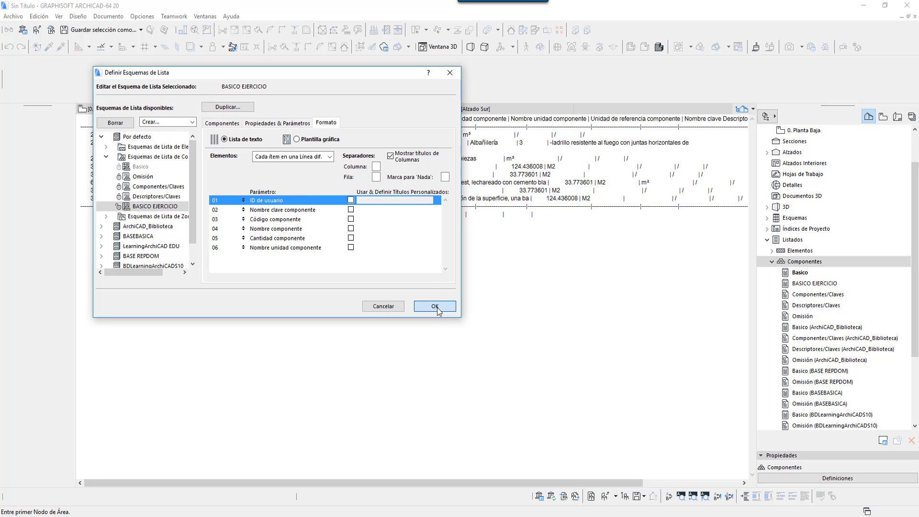
Step: Open the BASICO EJERCICIO component list, highlight the rows belonging to wall MS - 001 for review, and close the list
double_click(798, 286)
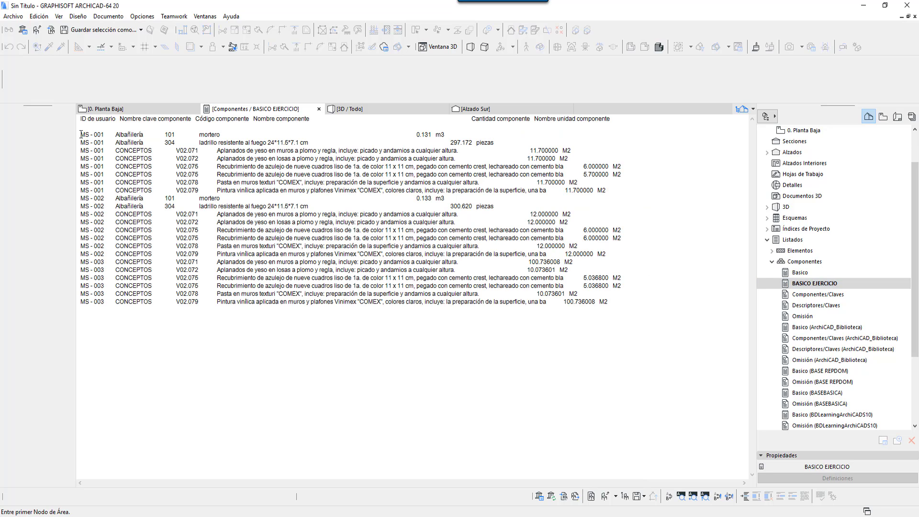
left_click_drag(80, 135, 104, 199)
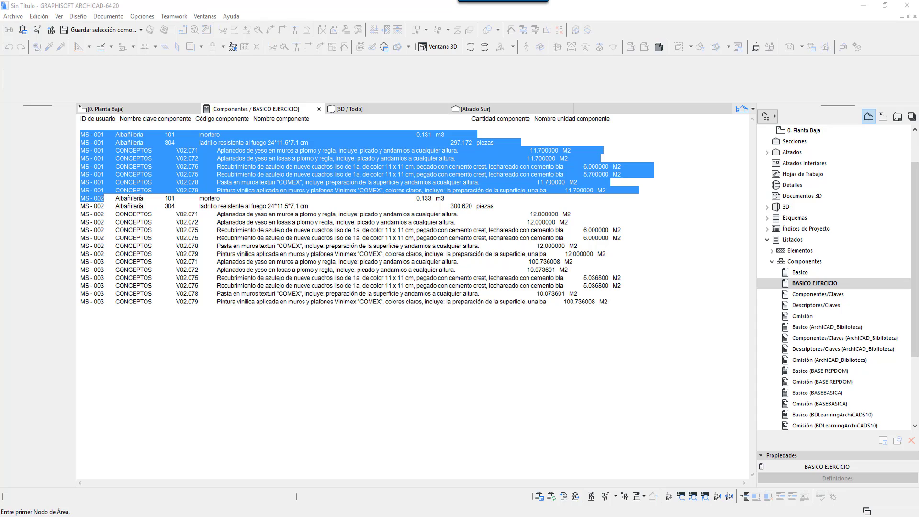
left_click(319, 110)
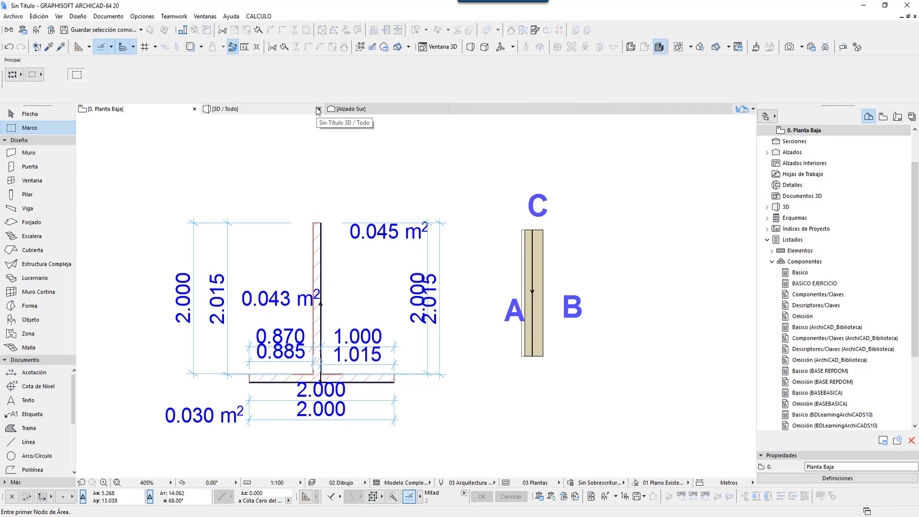